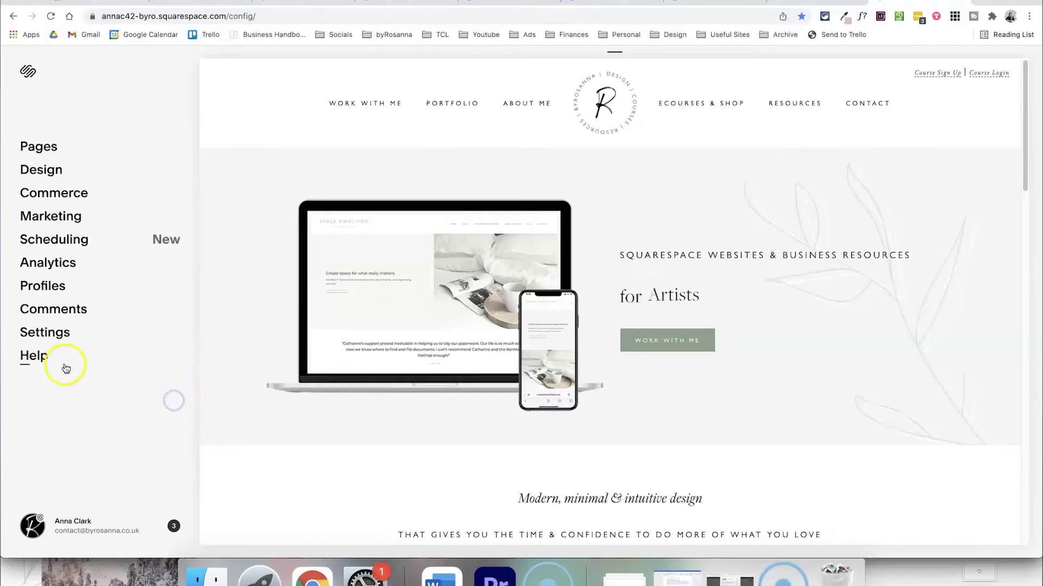
Step: Open Help and highlight the 'Version 7.0 – Brine family' line at the bottom
{"action": "left_click", "coordinate": [37, 360]}
{"action": "scroll", "coordinate": [114, 408], "scroll_direction": "down", "scroll_amount": 1}
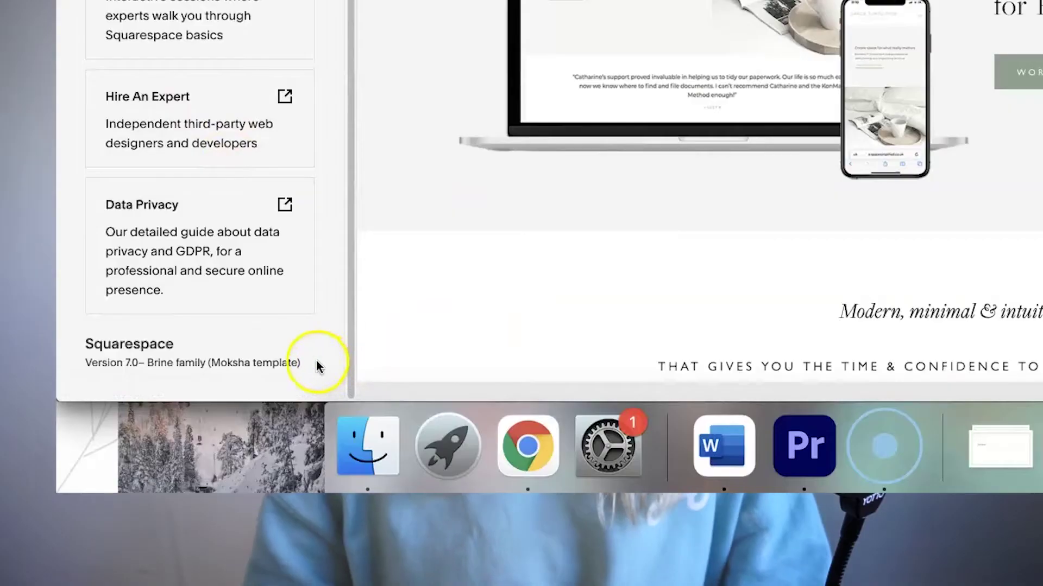
{"action": "left_click_drag", "start_coordinate": [174, 534], "coordinate": [22, 537]}
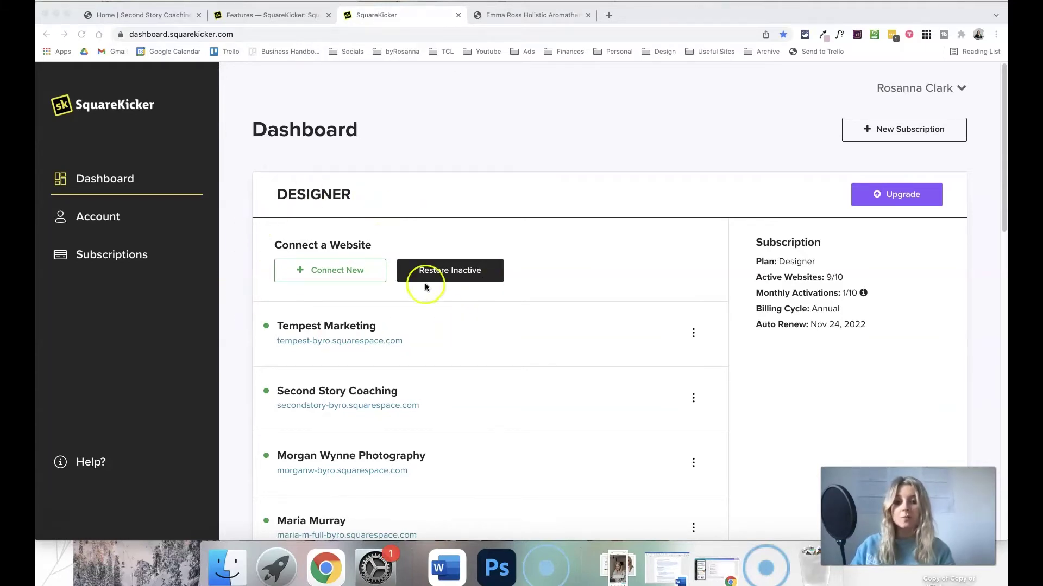
Step: Connect a new website with Squarespace and pick the holistic aromatherapy site from Select A Site
{"action": "left_click", "coordinate": [395, 207]}
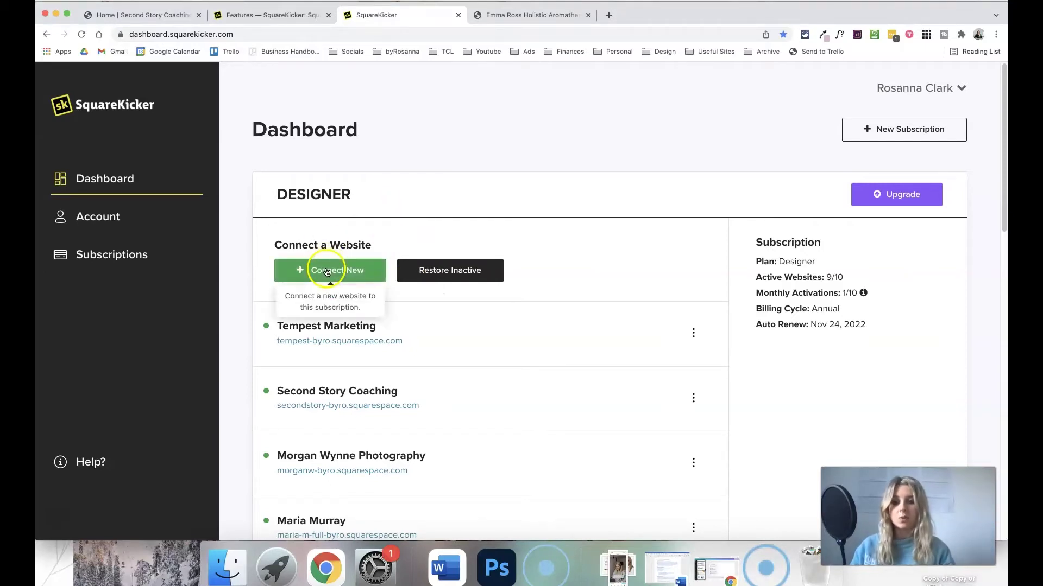
{"action": "left_click", "coordinate": [330, 273]}
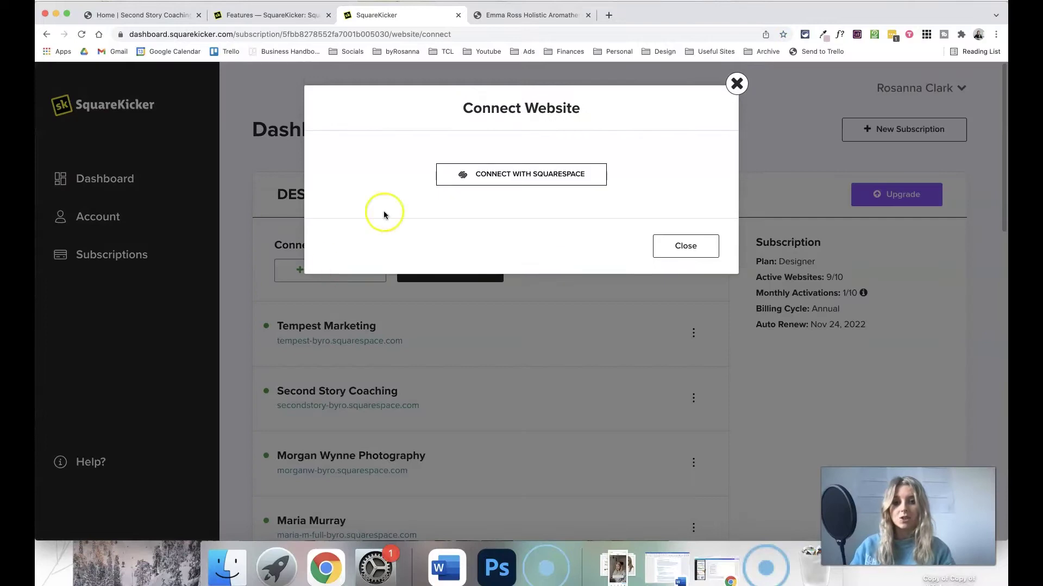
{"action": "left_click", "coordinate": [524, 180]}
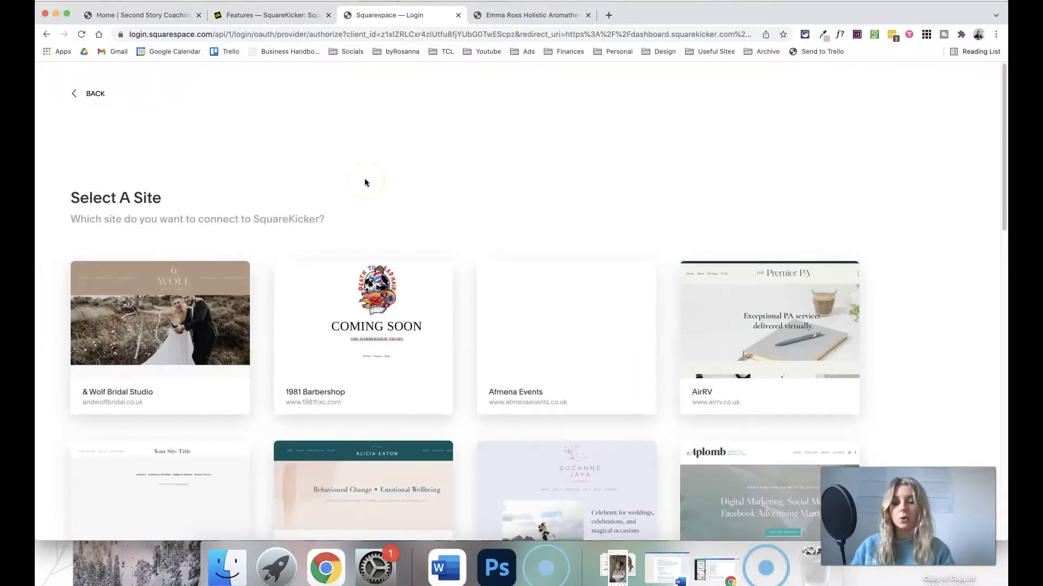
{"action": "scroll", "coordinate": [363, 179], "scroll_direction": "down", "scroll_amount": 2}
{"action": "scroll", "coordinate": [363, 182], "scroll_direction": "up", "scroll_amount": 2}
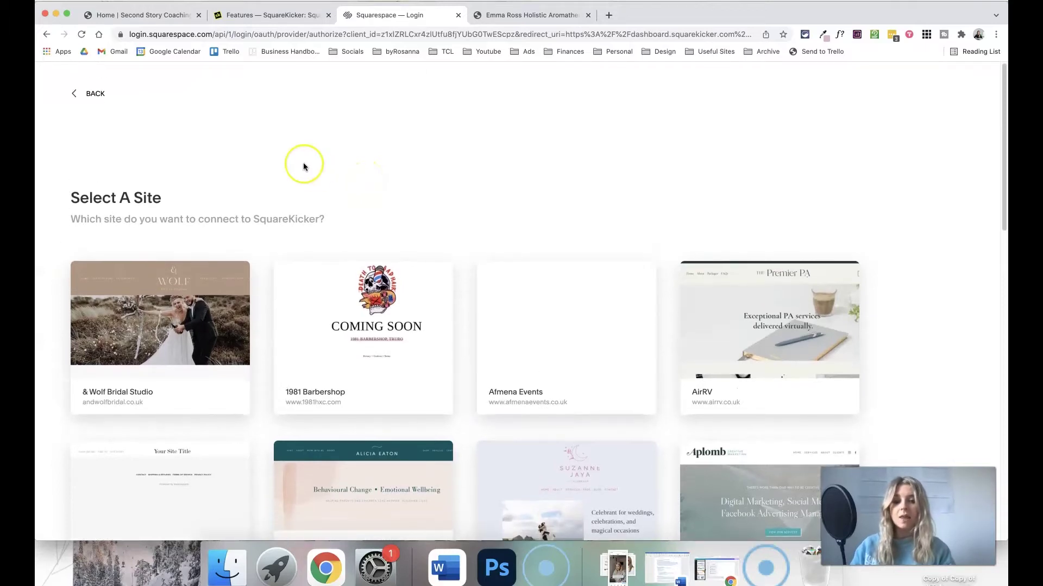
{"action": "scroll", "coordinate": [304, 165], "scroll_direction": "down", "scroll_amount": 5}
{"action": "scroll", "coordinate": [373, 158], "scroll_direction": "down", "scroll_amount": 6}
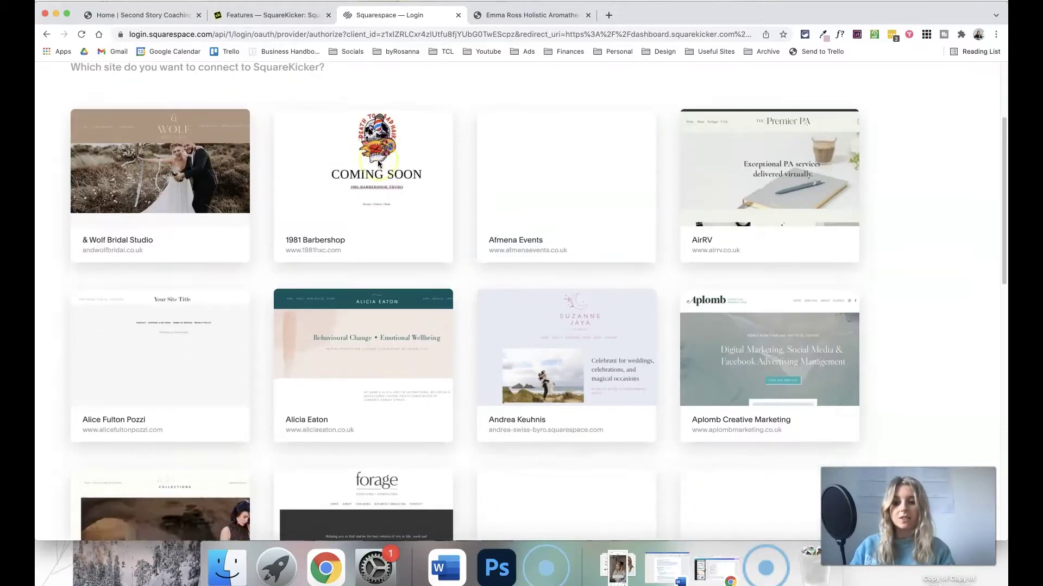
{"action": "scroll", "coordinate": [379, 164], "scroll_direction": "up", "scroll_amount": 11}
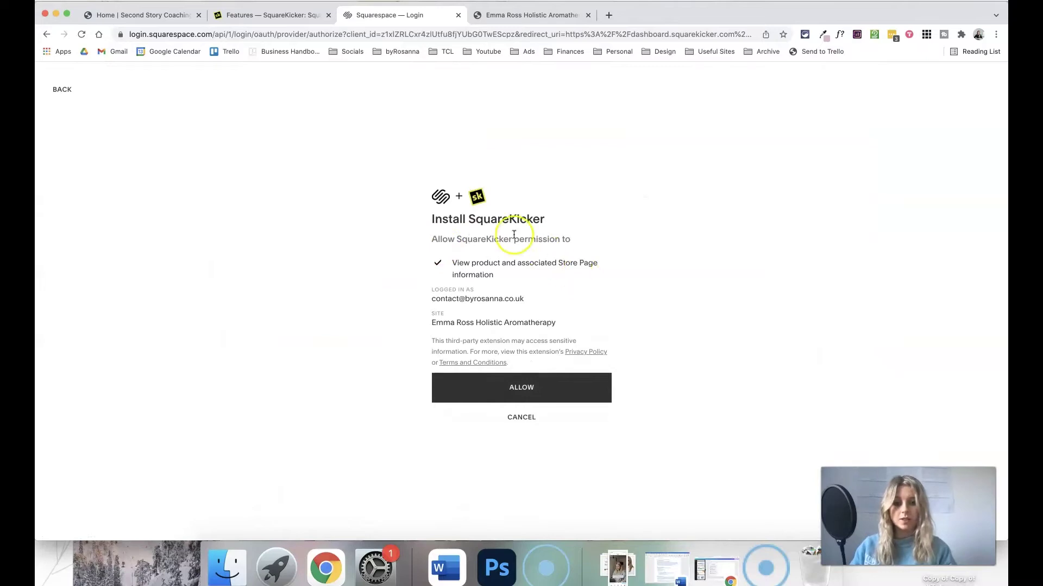
Step: Allow SquareKicker access for the aromatherapy site and copy its installation script
{"action": "left_click", "coordinate": [535, 393]}
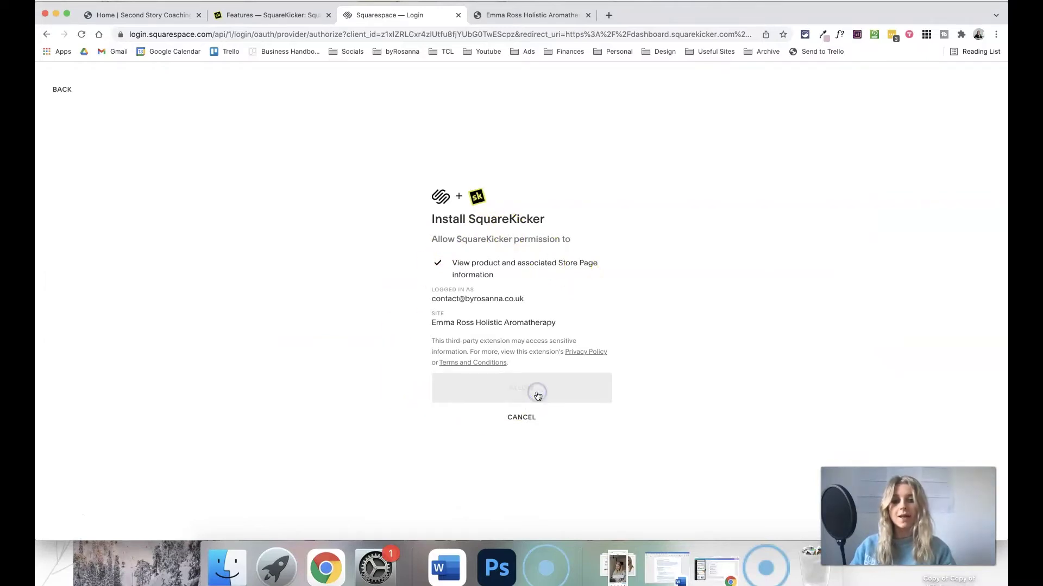
{"action": "scroll", "coordinate": [599, 317], "scroll_direction": "down", "scroll_amount": 5}
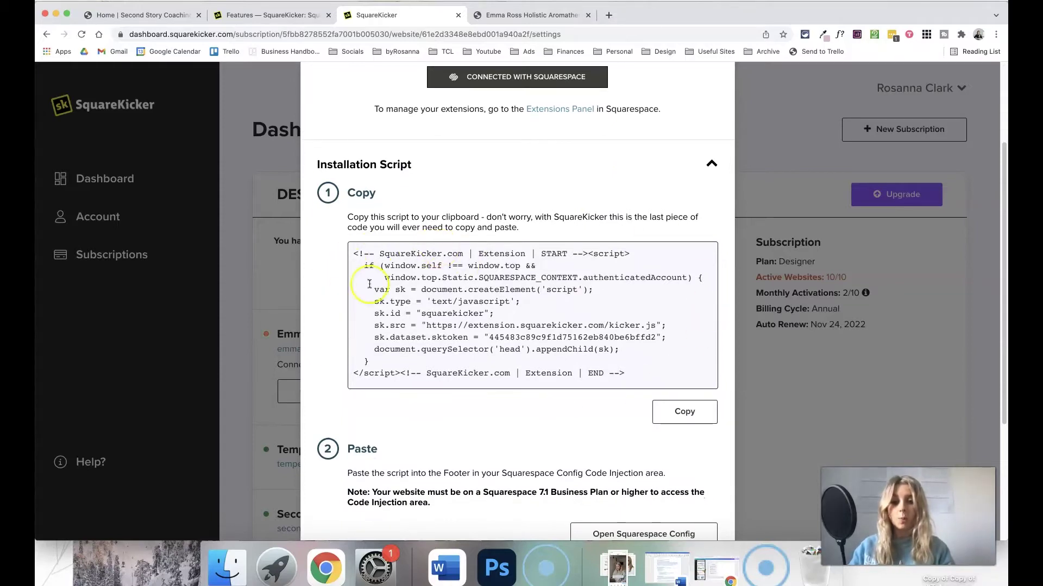
{"action": "left_click", "coordinate": [666, 418]}
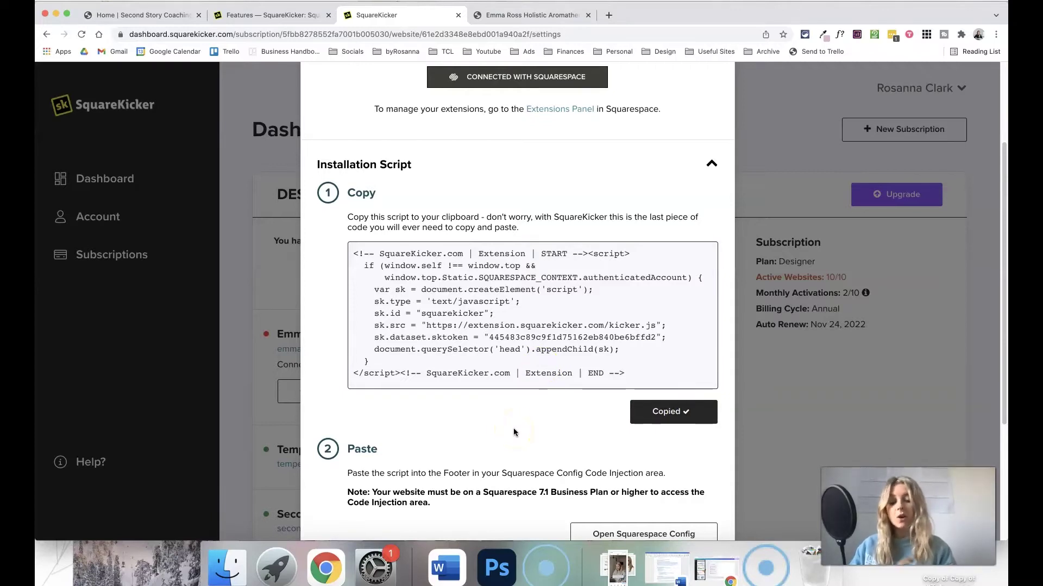
{"action": "scroll", "coordinate": [513, 432], "scroll_direction": "down", "scroll_amount": 3}
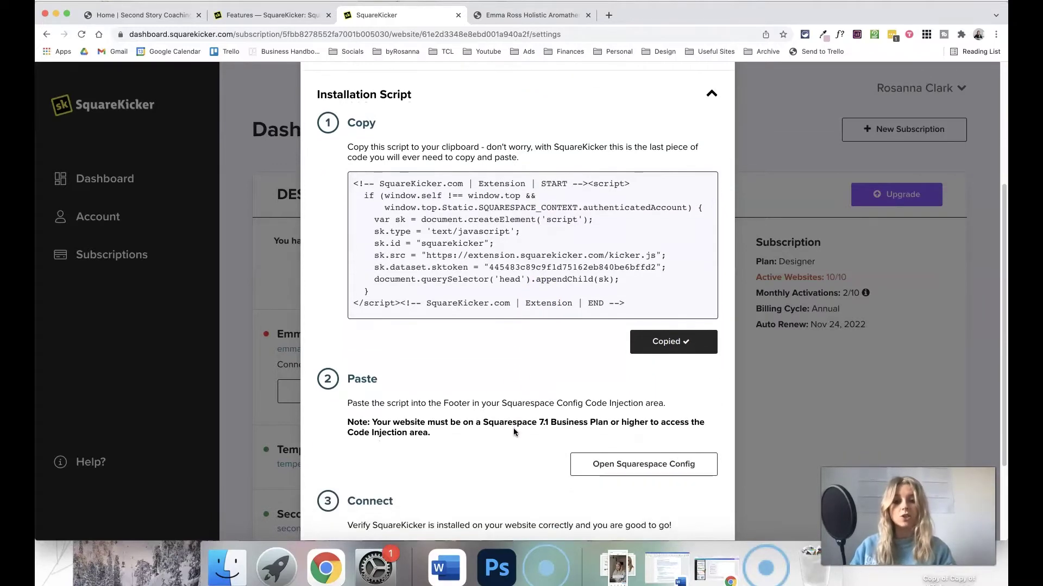
Step: Paste the SquareKicker script into the Settings > Advanced > Code Injection Footer box and save
{"action": "left_click", "coordinate": [510, 20]}
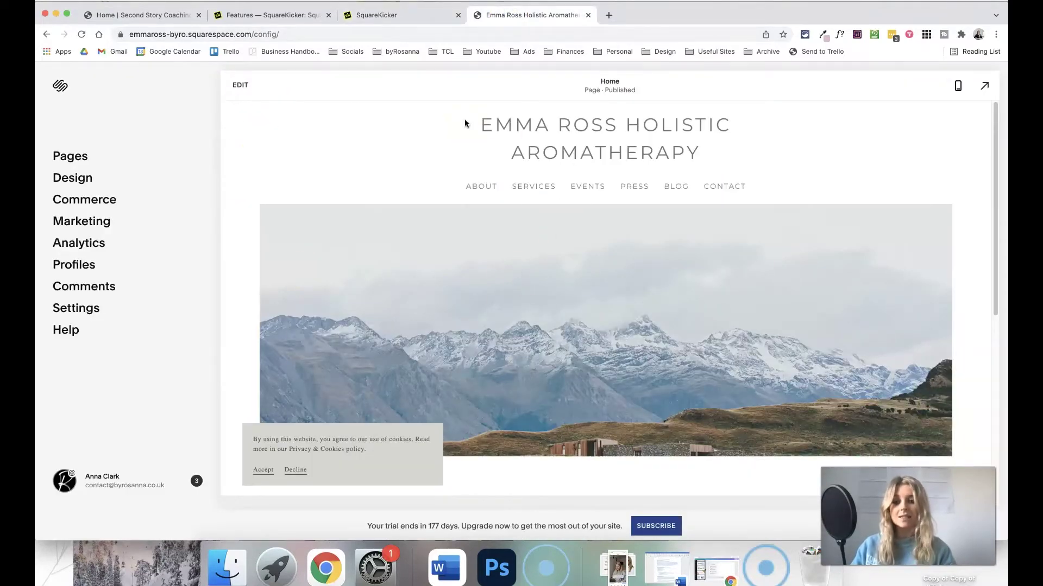
{"action": "left_click", "coordinate": [78, 308]}
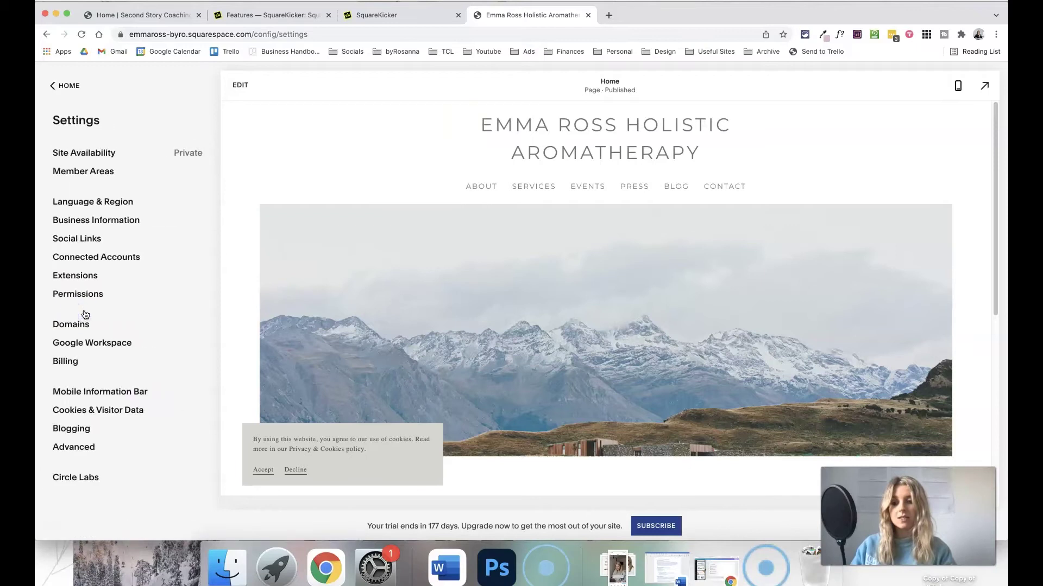
{"action": "left_click", "coordinate": [79, 446]}
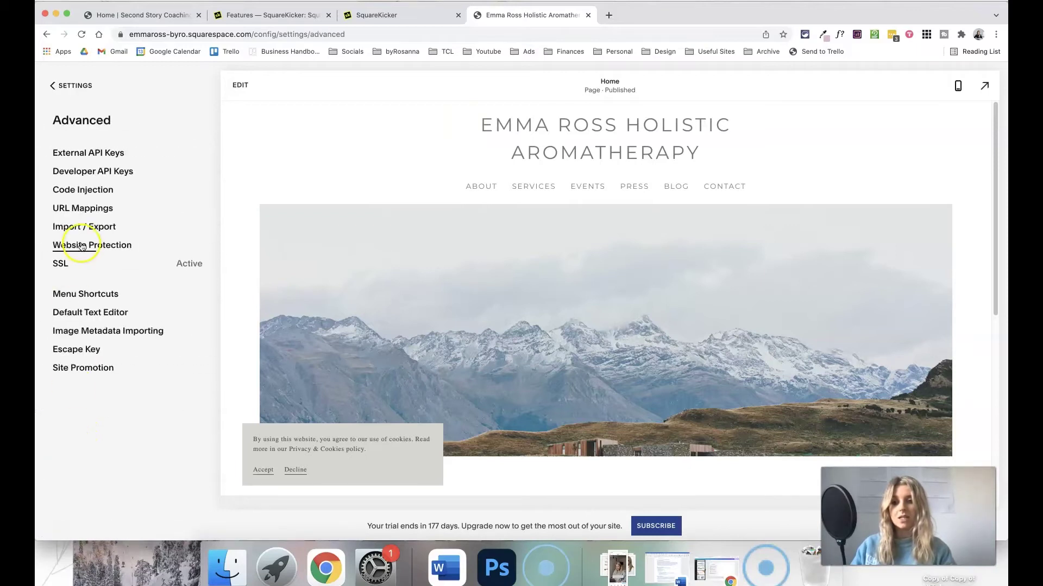
{"action": "left_click", "coordinate": [81, 191]}
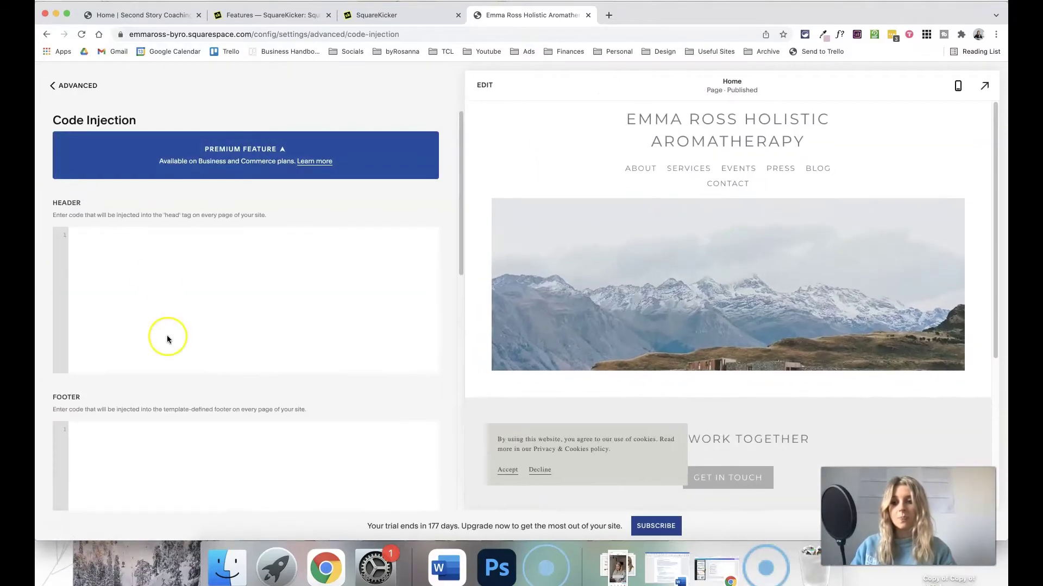
{"action": "scroll", "coordinate": [149, 390], "scroll_direction": "down", "scroll_amount": 1}
{"action": "scroll", "coordinate": [150, 393], "scroll_direction": "down", "scroll_amount": 3}
{"action": "left_click", "coordinate": [126, 358]}
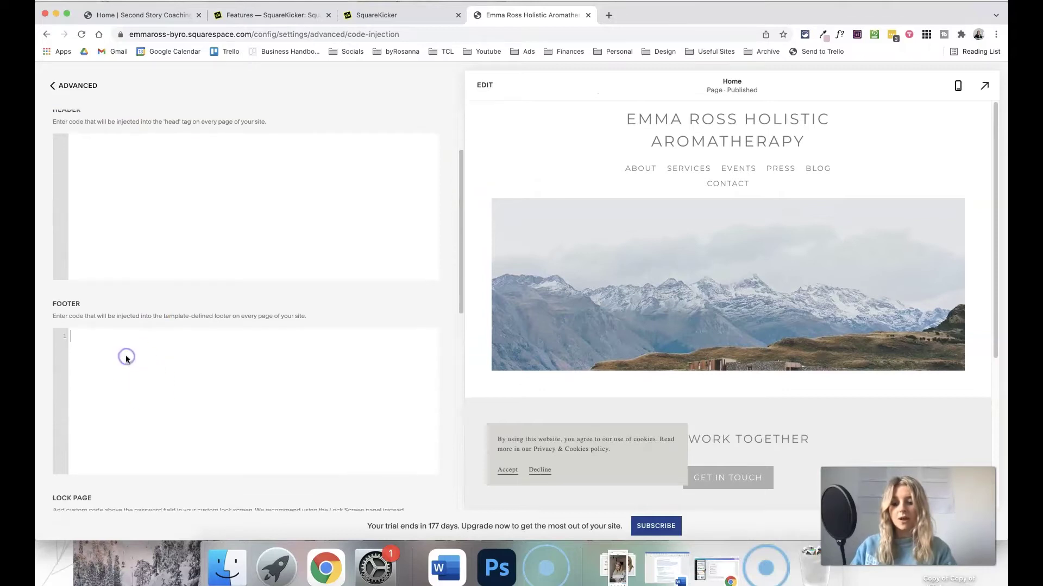
{"action": "key", "text": "super+v"}
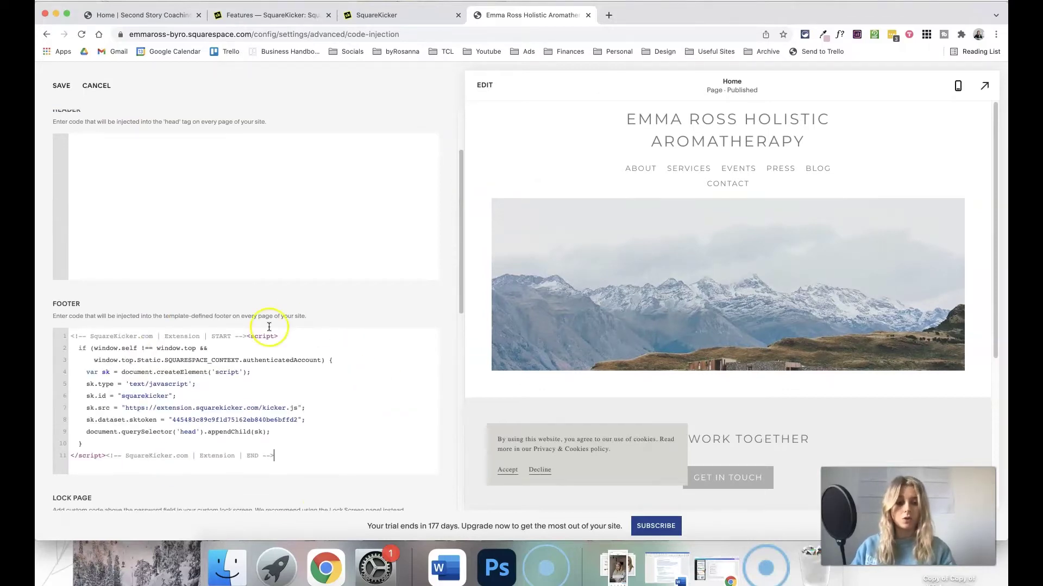
{"action": "left_click", "coordinate": [60, 87]}
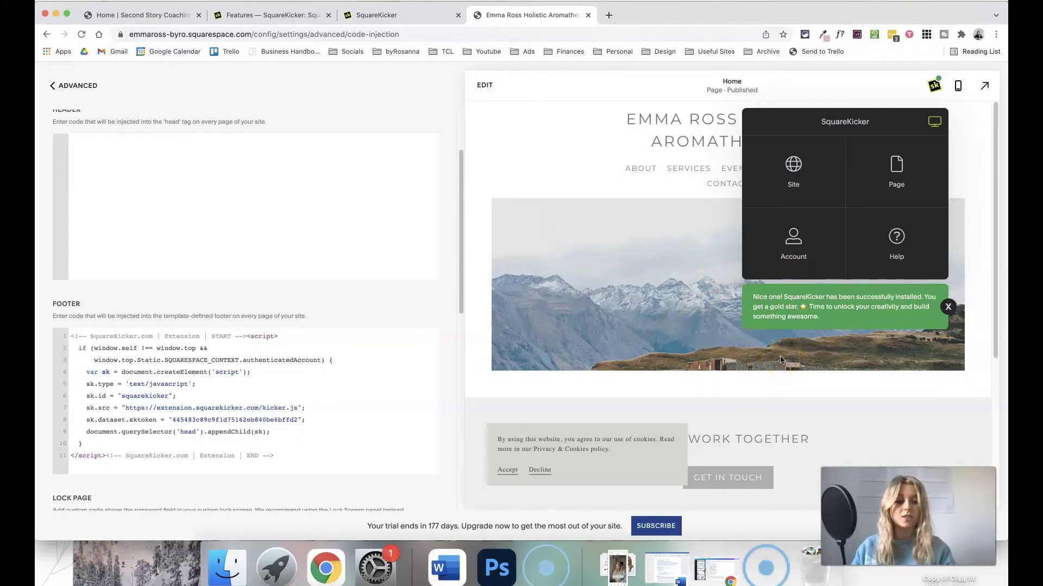
{"action": "left_click", "coordinate": [761, 188]}
{"action": "left_click", "coordinate": [777, 121]}
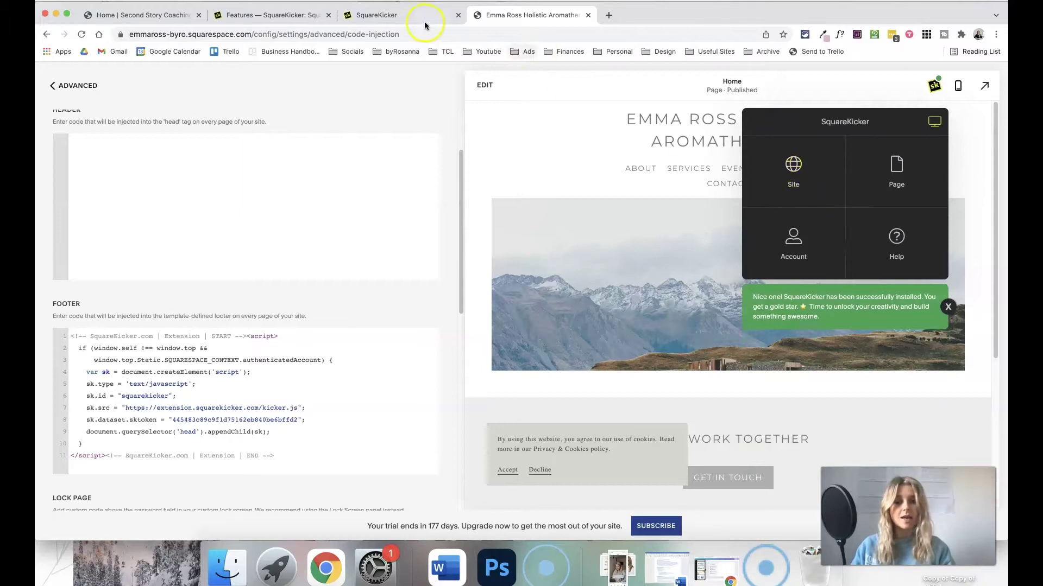
Step: Check the aromatherapy site shows Connected in SquareKicker's Website Settings, then close it
{"action": "left_click", "coordinate": [383, 16]}
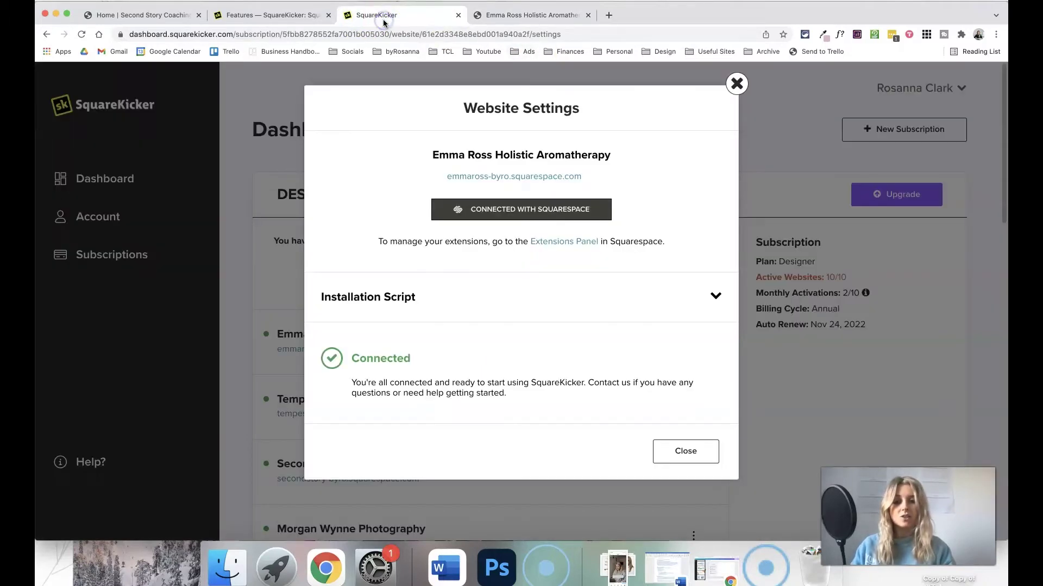
{"action": "left_click", "coordinate": [676, 457]}
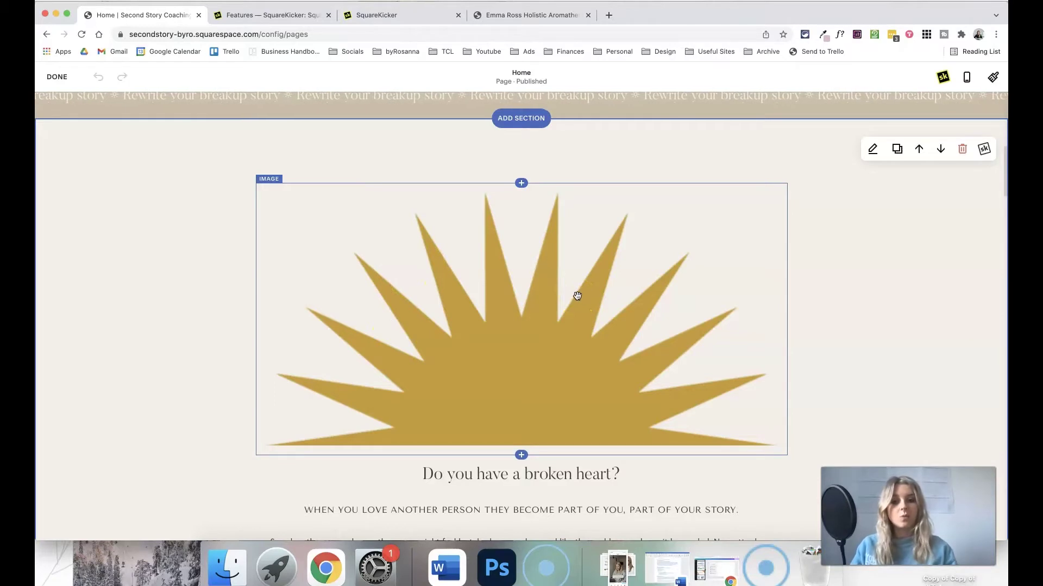
Step: Add spacer blocks beside the sun image and move it centred above the heading
{"action": "left_click", "coordinate": [447, 174]}
{"action": "left_click", "coordinate": [581, 227]}
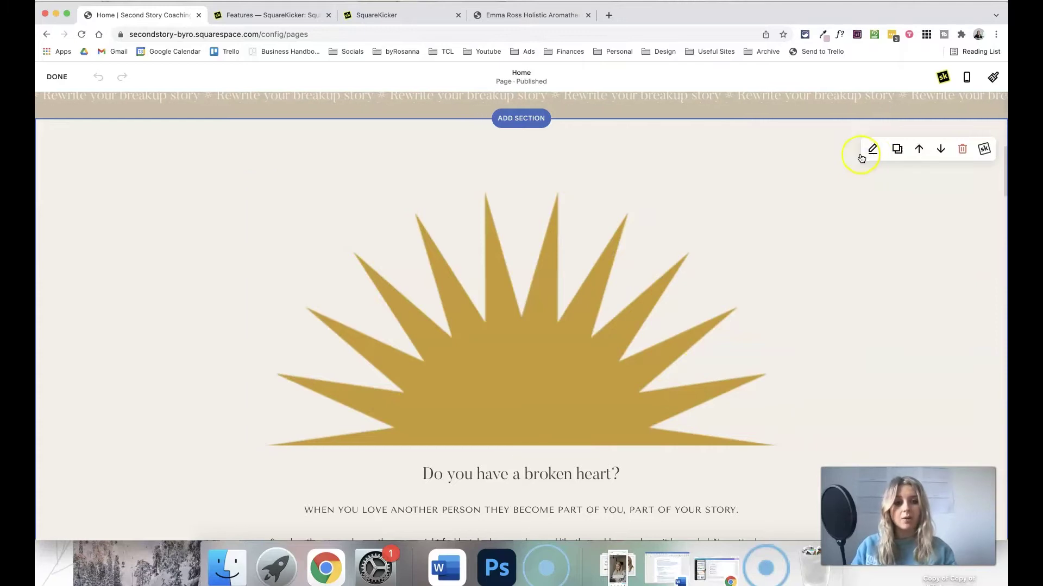
{"action": "scroll", "coordinate": [579, 236], "scroll_direction": "down", "scroll_amount": 1}
{"action": "scroll", "coordinate": [577, 233], "scroll_direction": "up", "scroll_amount": 1}
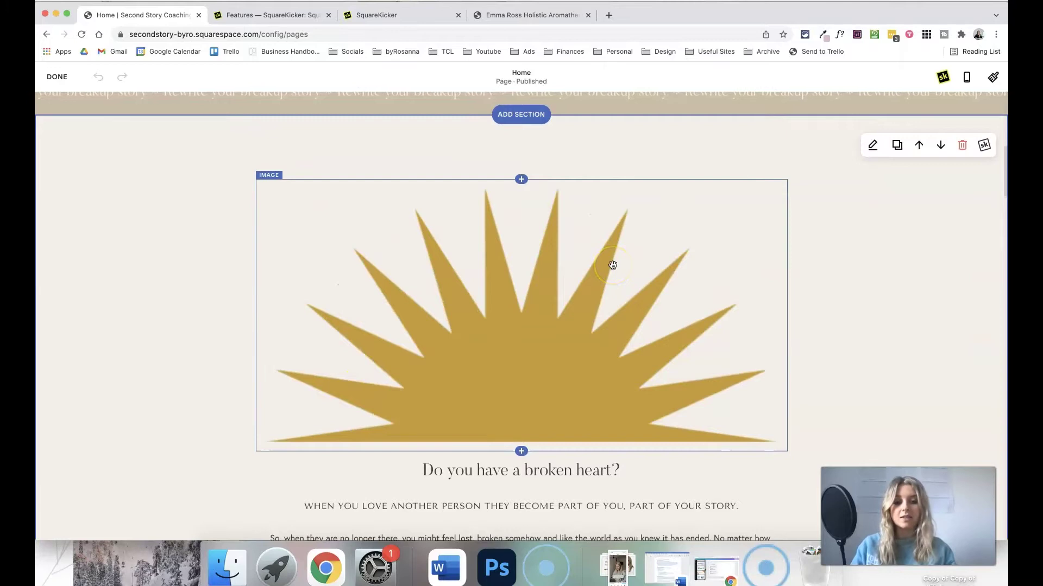
{"action": "left_click", "coordinate": [522, 453]}
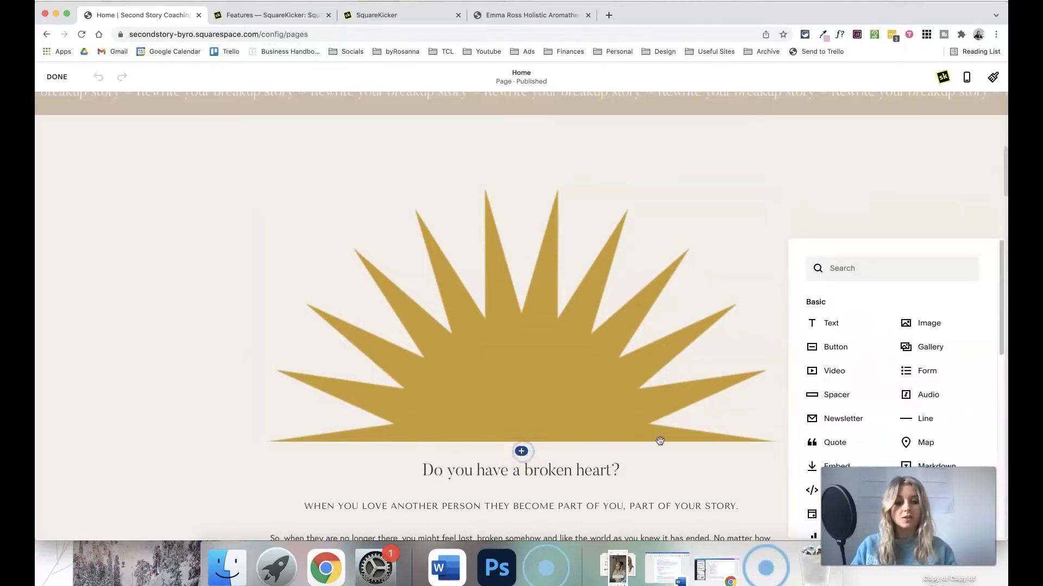
{"action": "left_click", "coordinate": [833, 394]}
{"action": "left_click_drag", "start_coordinate": [441, 467], "coordinate": [370, 296]}
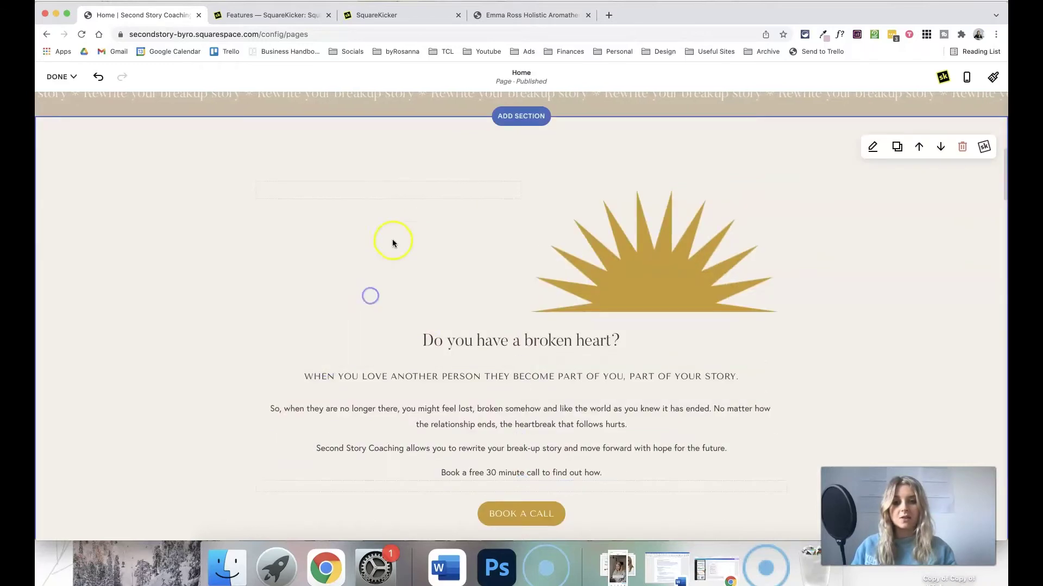
{"action": "left_click", "coordinate": [389, 199]}
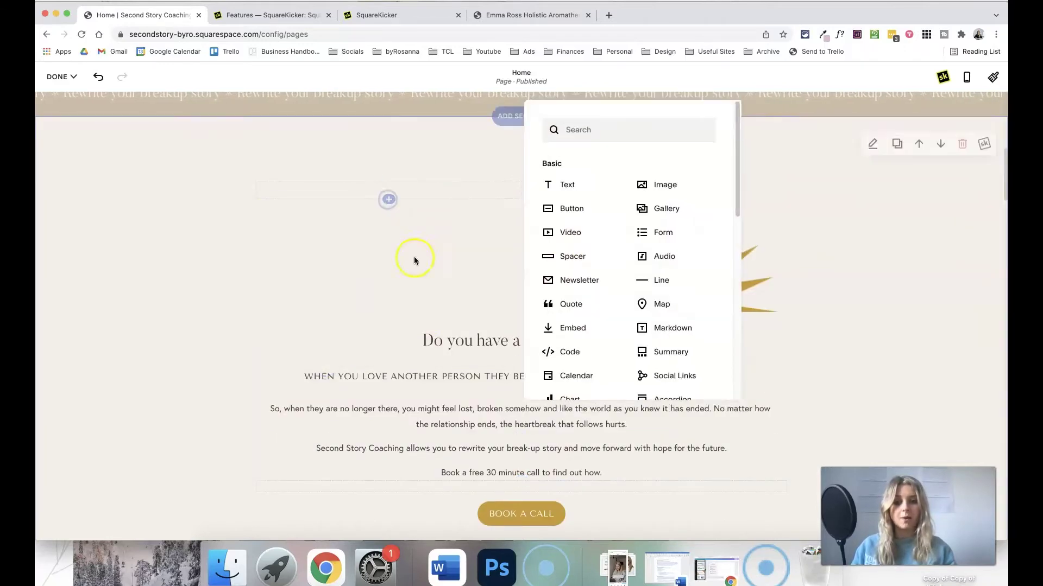
{"action": "left_click", "coordinate": [569, 253]}
{"action": "left_click_drag", "start_coordinate": [773, 225], "coordinate": [752, 230]}
Step: Remove both empty spacer blocks, confirming each deletion with REMOVE
{"action": "left_click", "coordinate": [966, 78]}
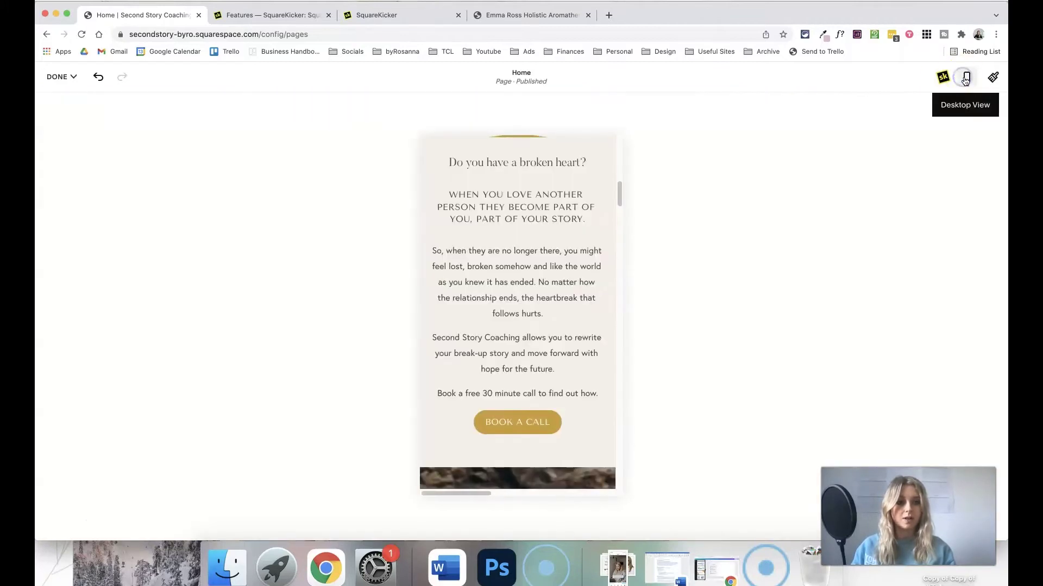
{"action": "left_click", "coordinate": [966, 77]}
{"action": "scroll", "coordinate": [488, 179], "scroll_direction": "up", "scroll_amount": 1}
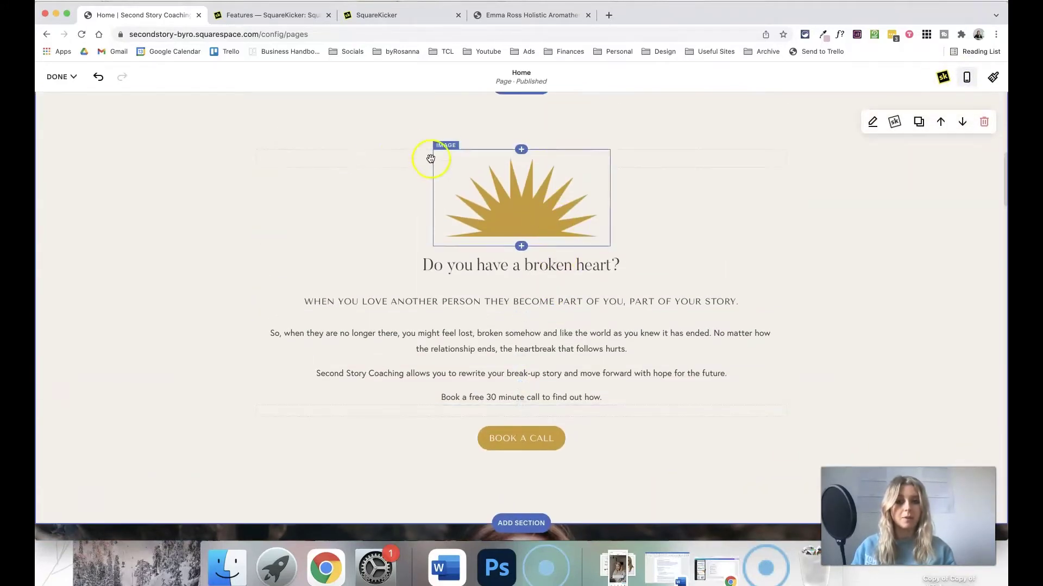
{"action": "left_click", "coordinate": [381, 161]}
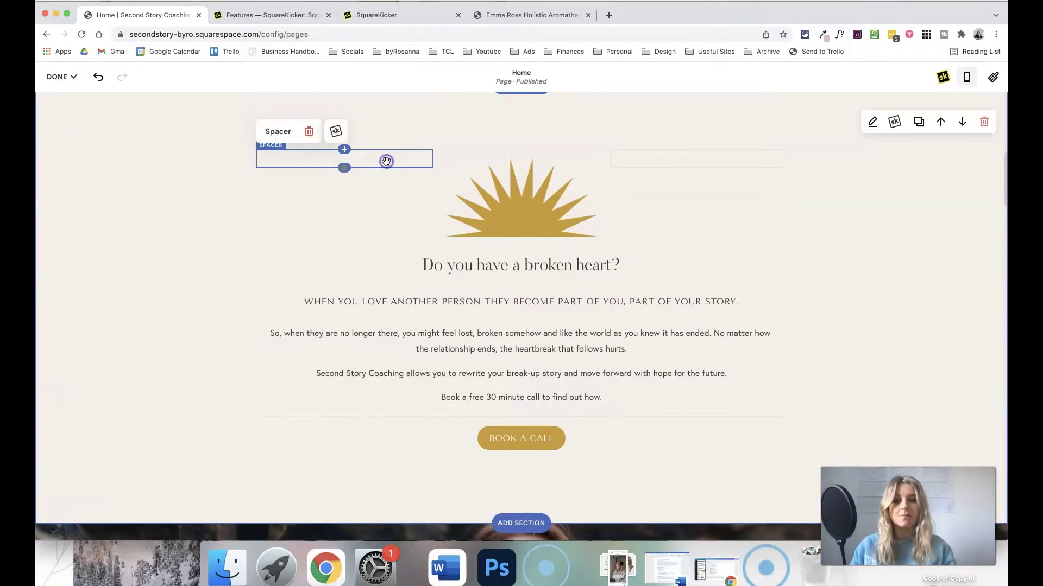
{"action": "left_click", "coordinate": [308, 131]}
{"action": "left_click", "coordinate": [584, 335]}
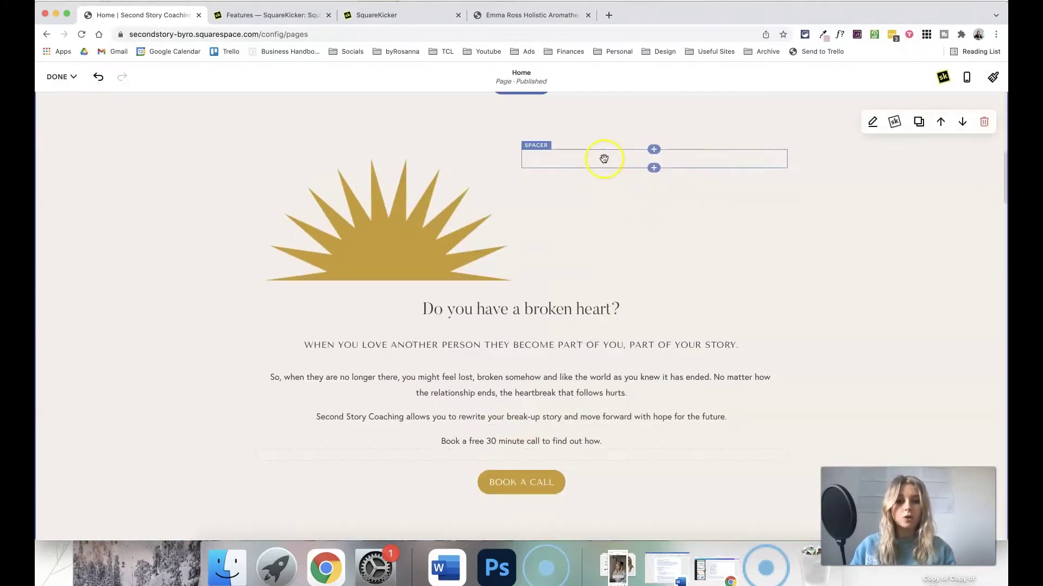
{"action": "left_click", "coordinate": [603, 158]}
{"action": "left_click", "coordinate": [573, 129]}
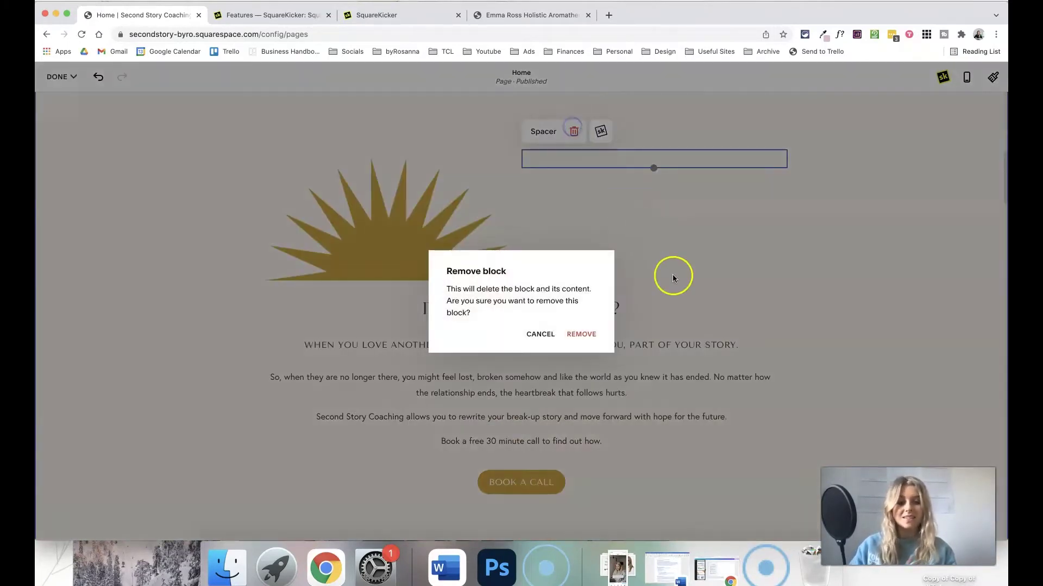
{"action": "left_click", "coordinate": [581, 333]}
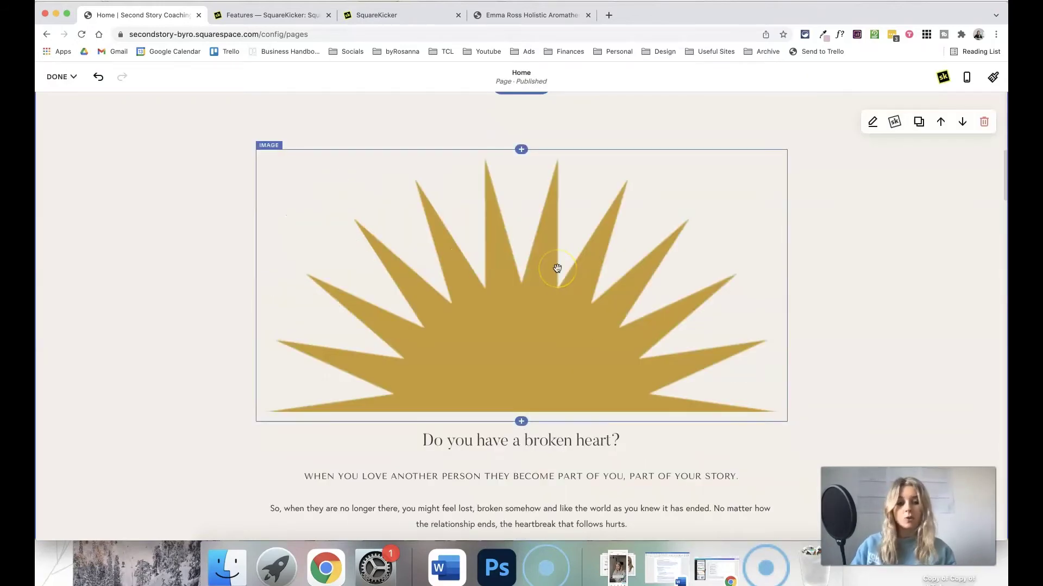
{"action": "left_click", "coordinate": [404, 168]}
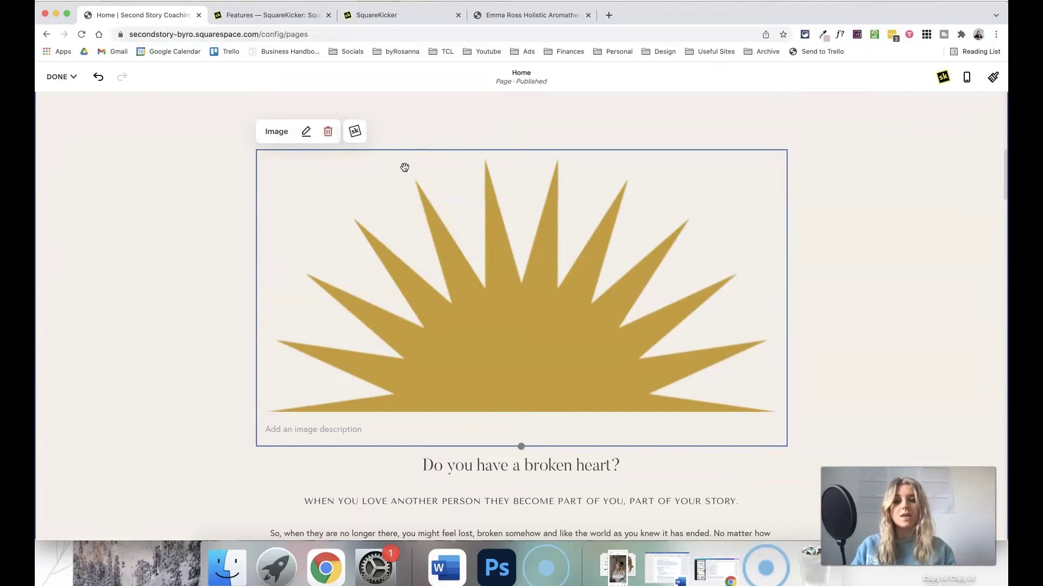
{"action": "left_click", "coordinate": [355, 133]}
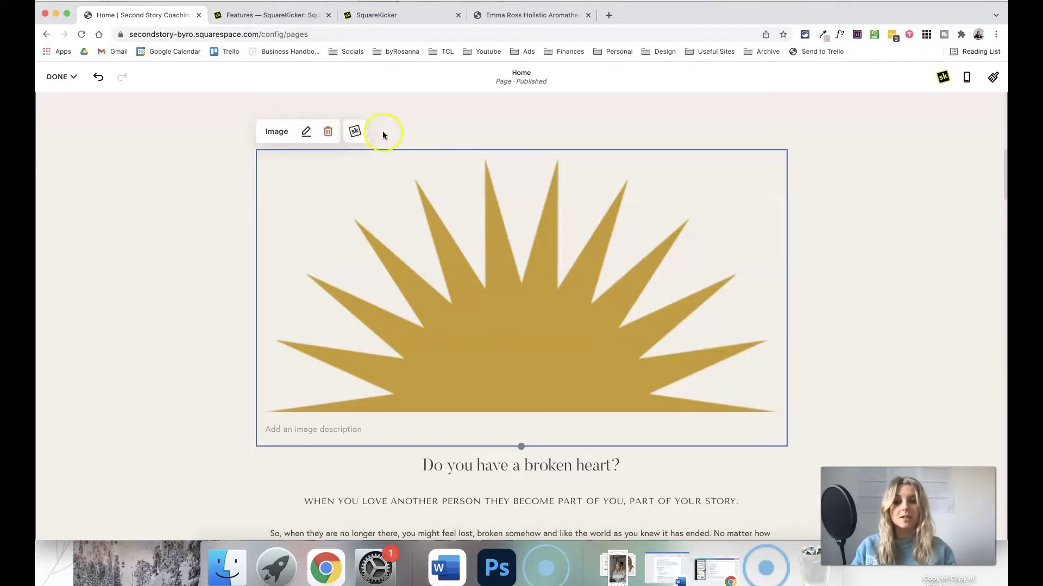
{"action": "left_click", "coordinate": [723, 123]}
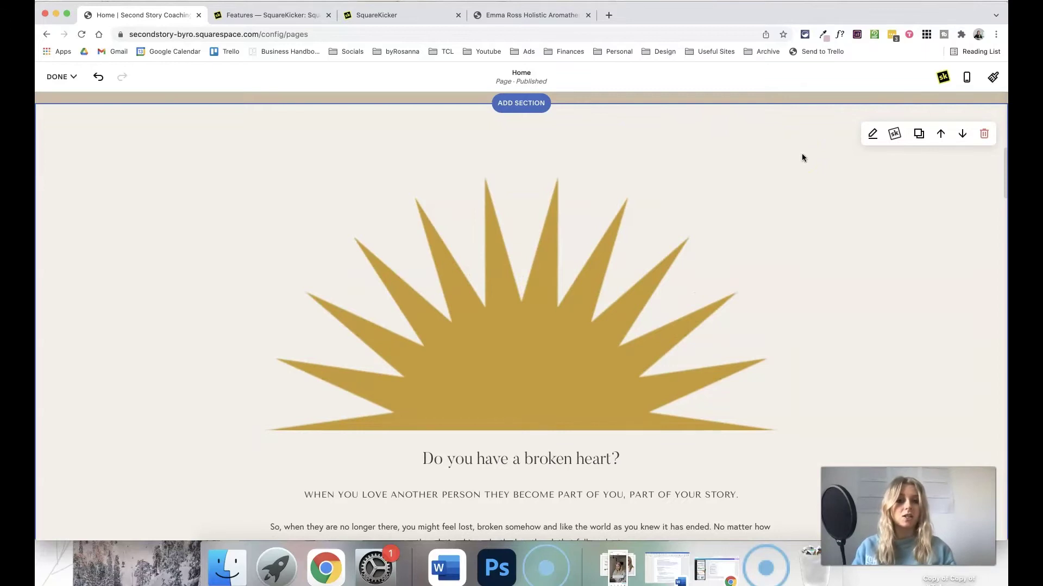
{"action": "scroll", "coordinate": [802, 155], "scroll_direction": "up", "scroll_amount": 5}
{"action": "left_click", "coordinate": [942, 77]}
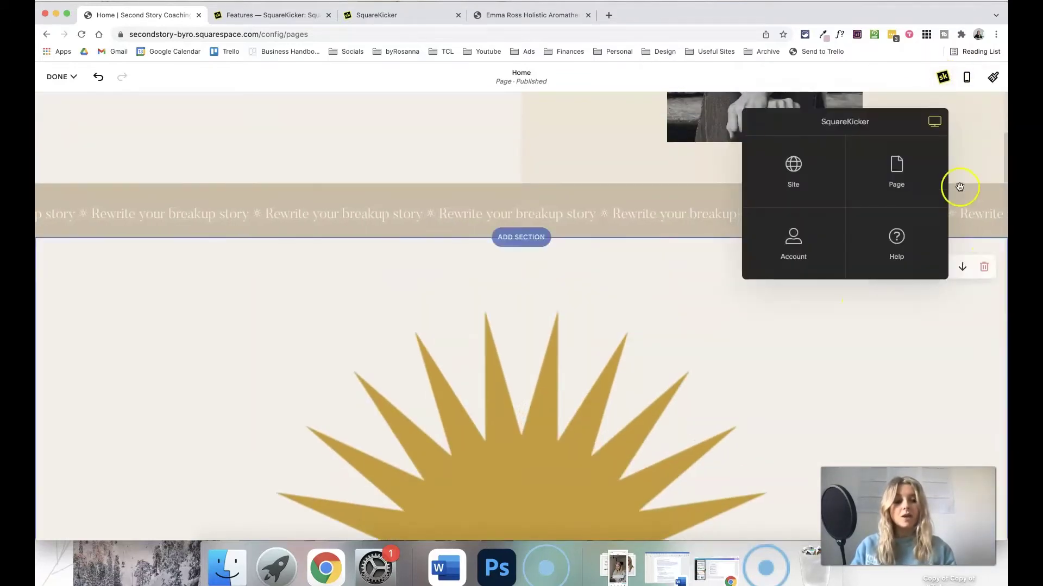
{"action": "left_click", "coordinate": [777, 170]}
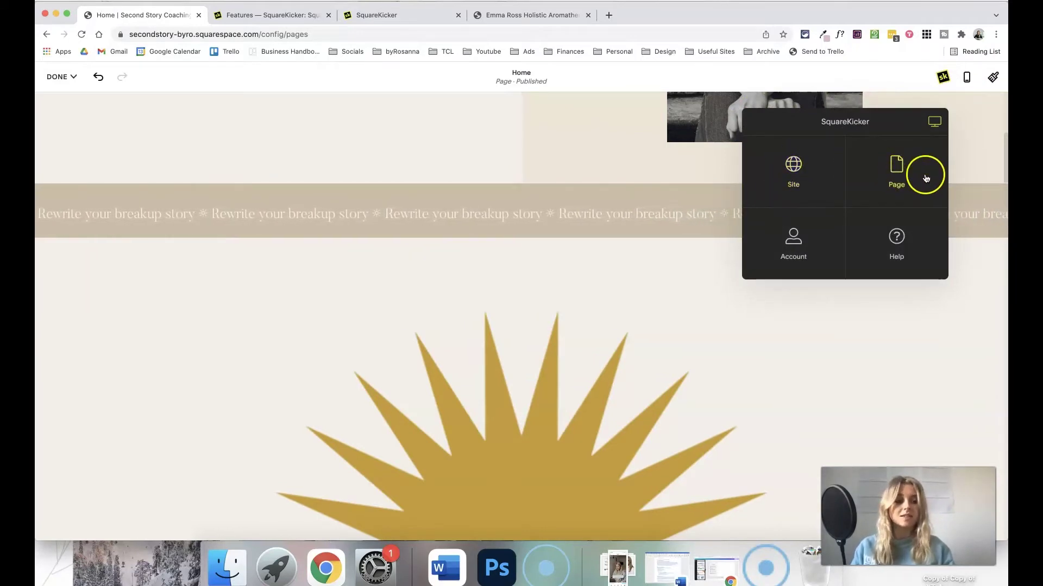
Step: Close the SquareKicker menu and briefly check the sun section's design settings
{"action": "left_click", "coordinate": [805, 341]}
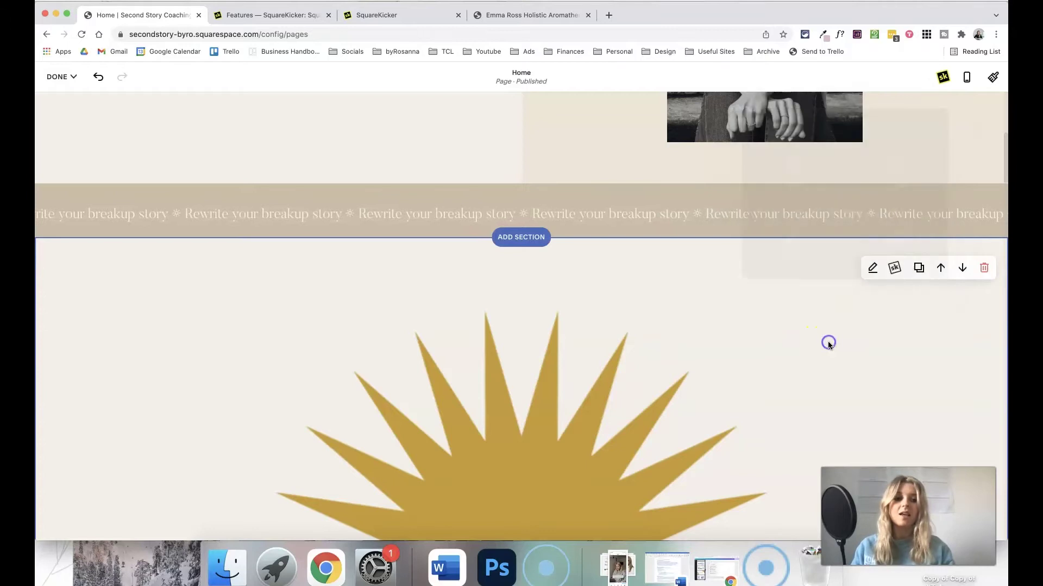
{"action": "scroll", "coordinate": [845, 284], "scroll_direction": "up", "scroll_amount": 1}
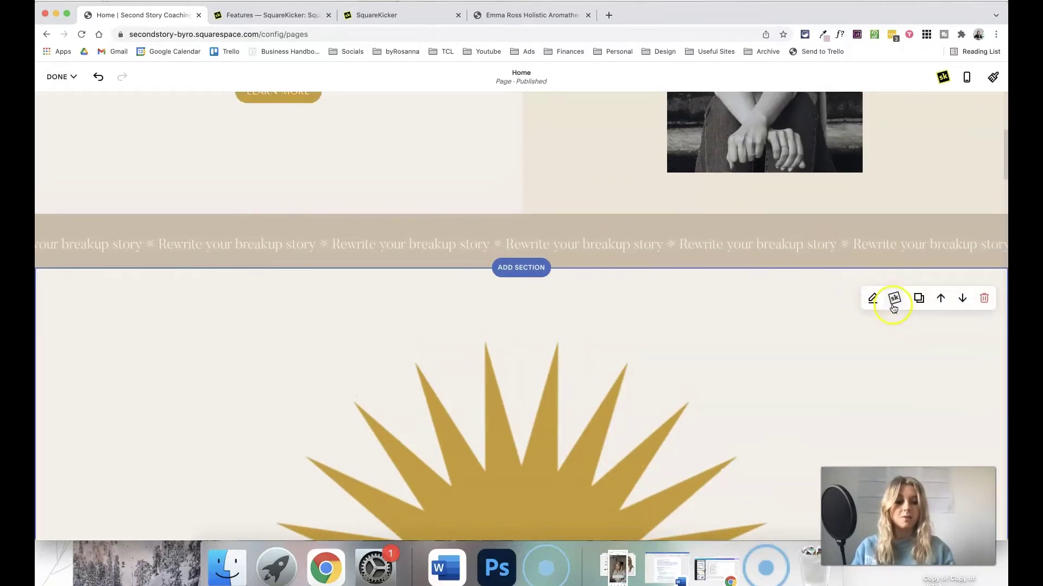
{"action": "scroll", "coordinate": [894, 304], "scroll_direction": "down", "scroll_amount": 3}
{"action": "scroll", "coordinate": [892, 205], "scroll_direction": "up", "scroll_amount": 5}
{"action": "scroll", "coordinate": [892, 204], "scroll_direction": "up", "scroll_amount": 5}
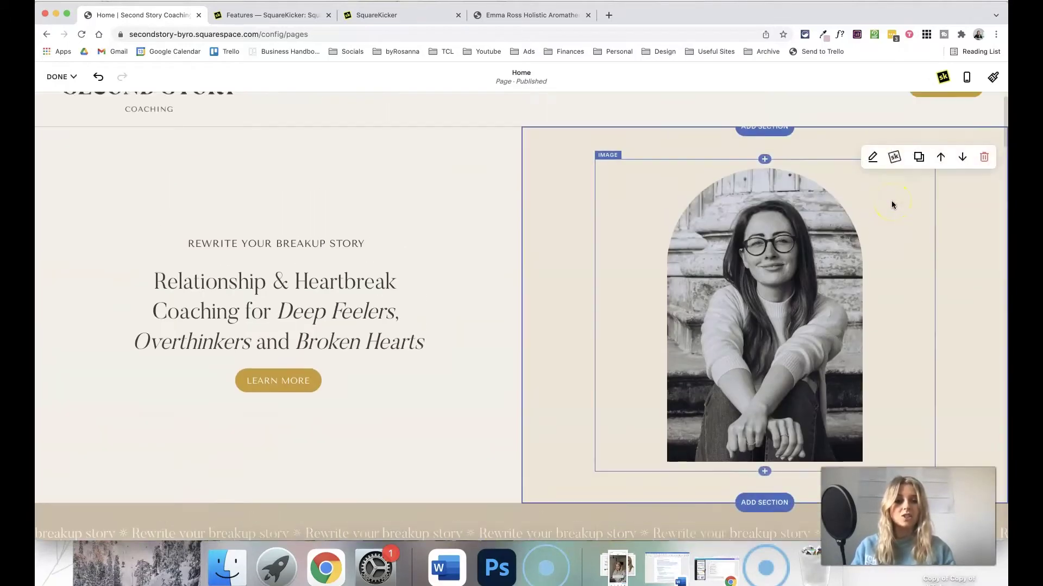
{"action": "scroll", "coordinate": [891, 204], "scroll_direction": "down", "scroll_amount": 8}
{"action": "left_click", "coordinate": [900, 206]}
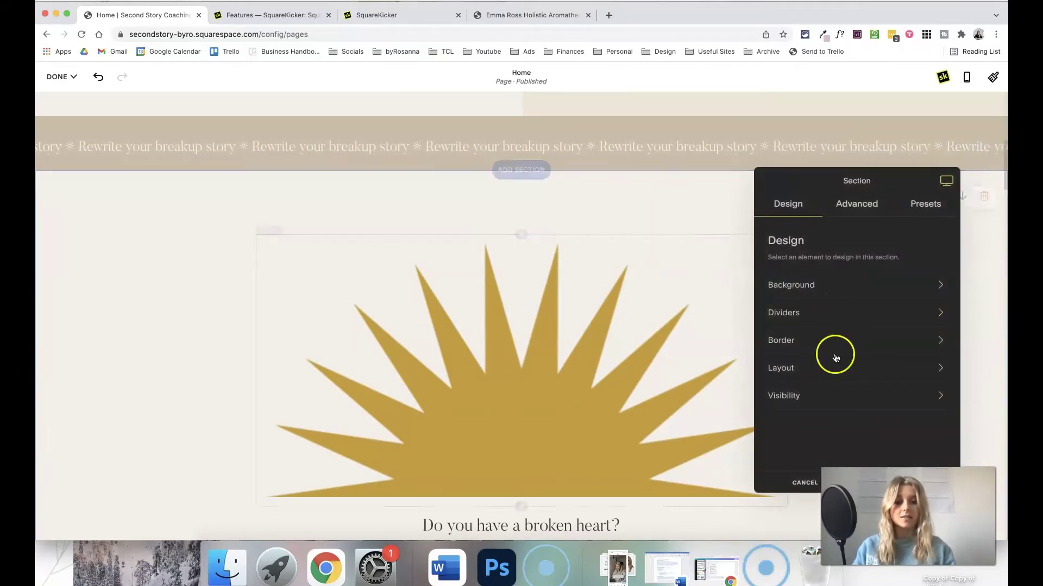
{"action": "left_click", "coordinate": [708, 214]}
Step: Select the sun image block and open its SquareKicker Inline Image panel
{"action": "scroll", "coordinate": [565, 214], "scroll_direction": "down", "scroll_amount": 2}
{"action": "scroll", "coordinate": [469, 190], "scroll_direction": "up", "scroll_amount": 1}
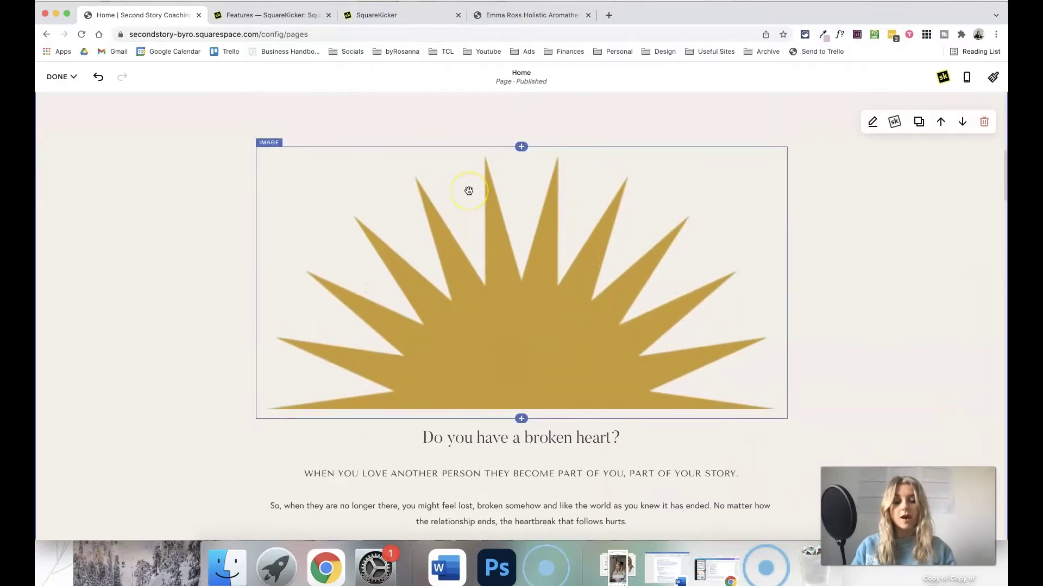
{"action": "left_click", "coordinate": [411, 155]}
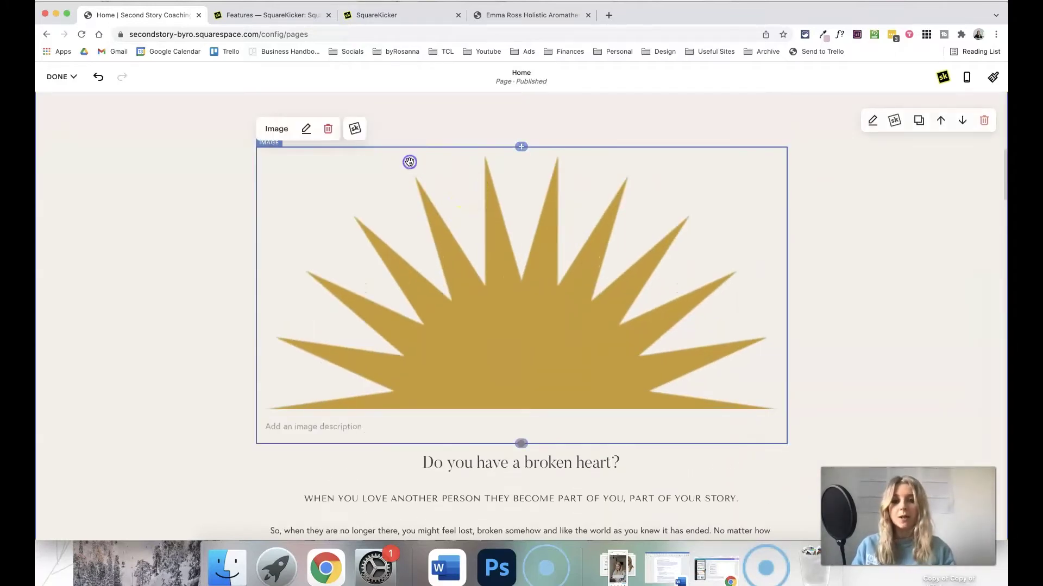
{"action": "left_click", "coordinate": [348, 131]}
{"action": "left_click_drag", "start_coordinate": [809, 176], "coordinate": [811, 133]}
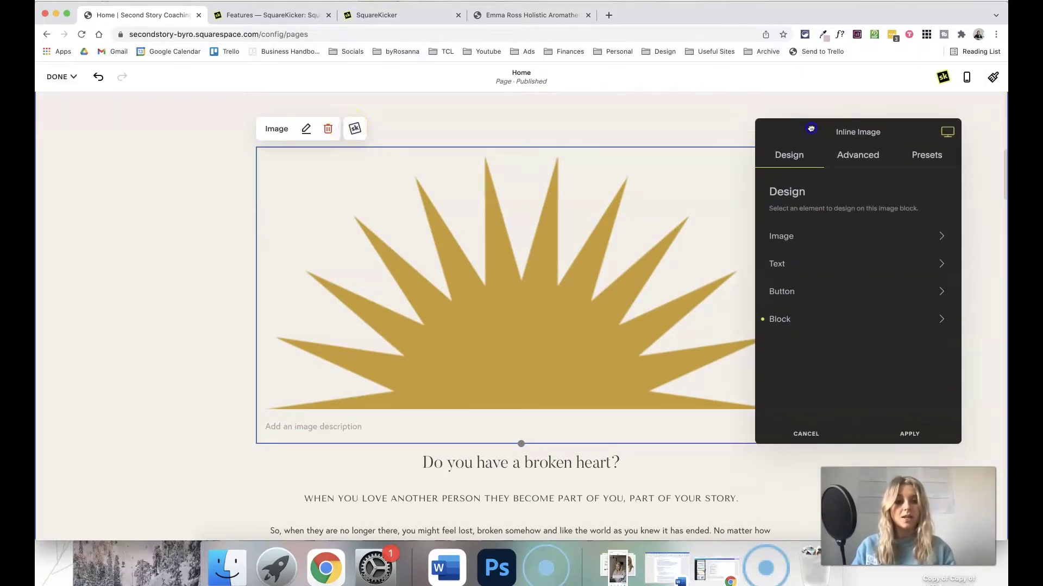
{"action": "left_click", "coordinate": [893, 241]}
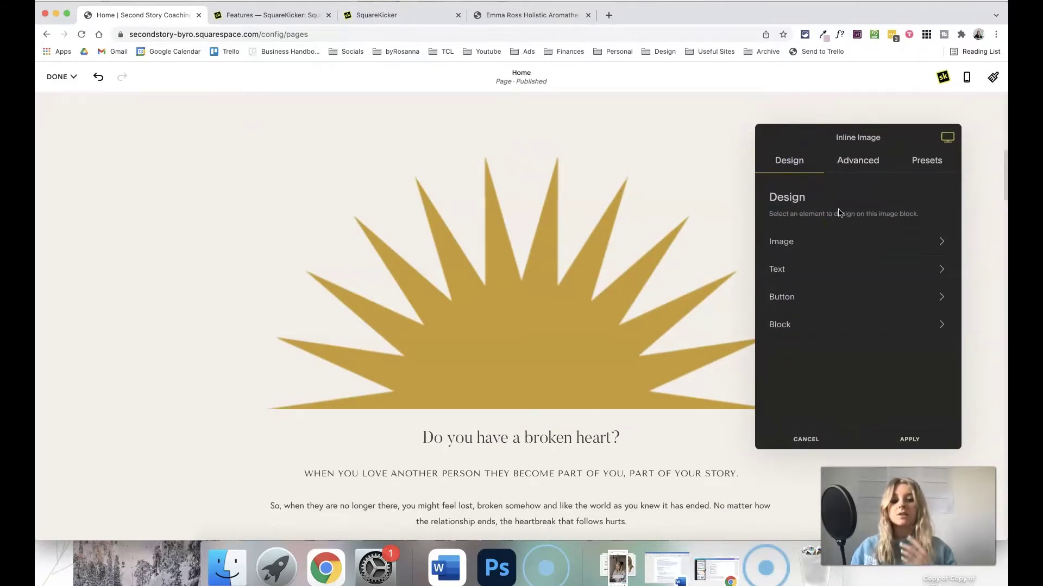
Step: Under Image > Layout, drag the sun image's Width slider down to 25%
{"action": "left_click", "coordinate": [839, 242]}
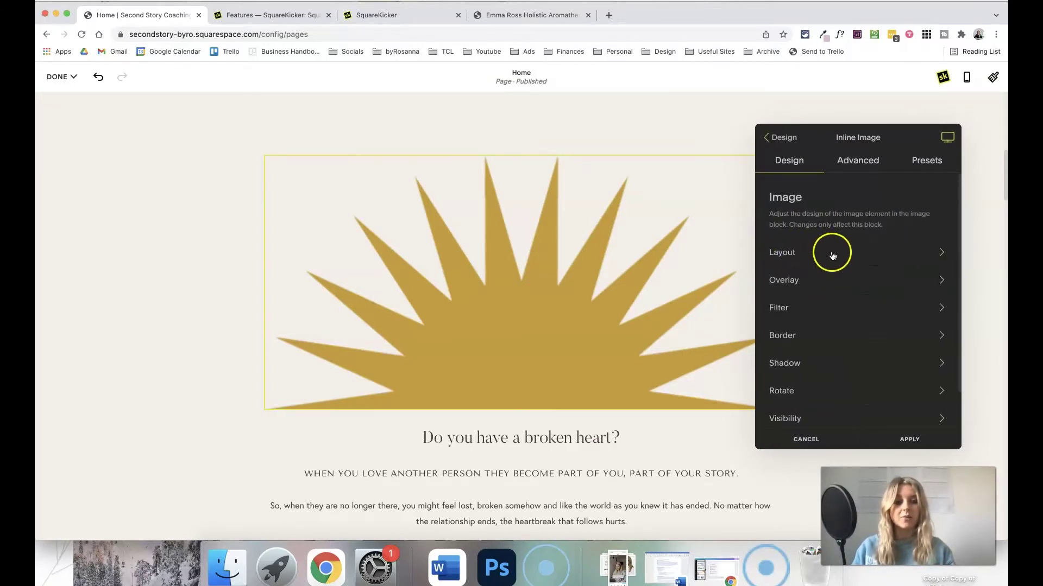
{"action": "left_click", "coordinate": [829, 252]}
{"action": "left_click_drag", "start_coordinate": [932, 384], "coordinate": [738, 373]}
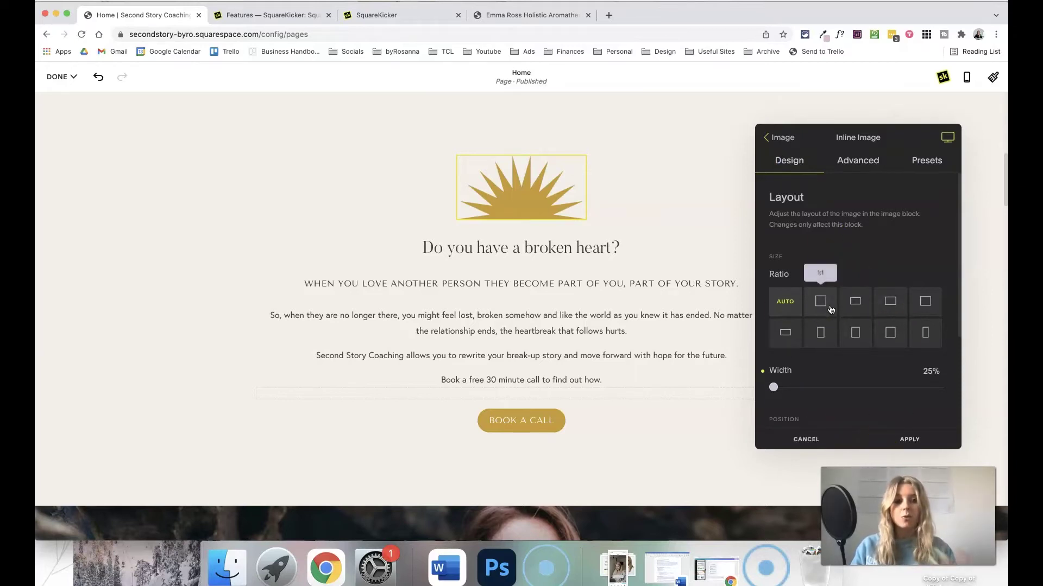
Step: Preview the sun image in the all-devices, laptop, tablet and mobile layouts
{"action": "mouse_move", "coordinate": [944, 142]}
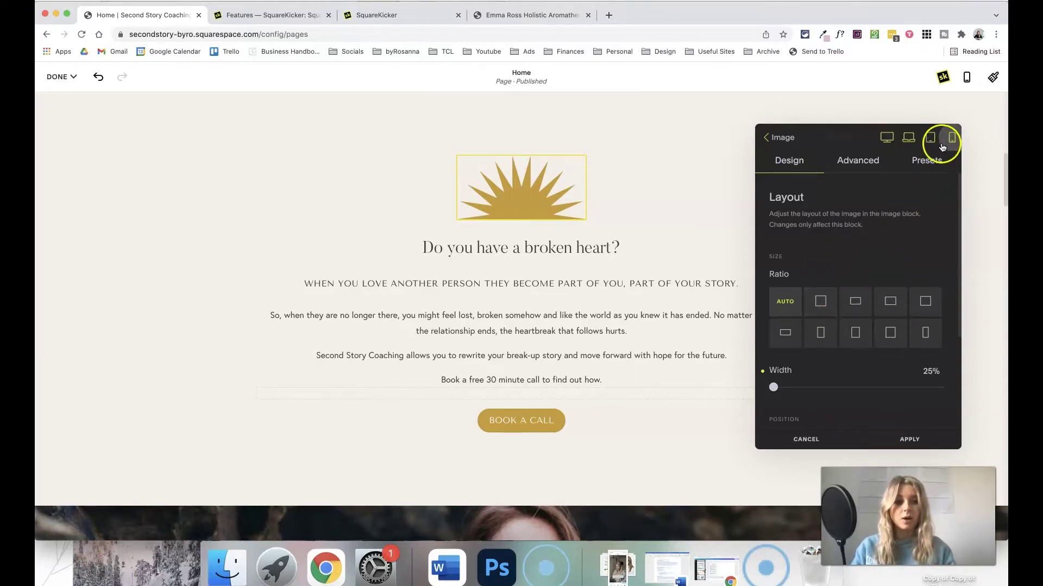
{"action": "left_click", "coordinate": [881, 140]}
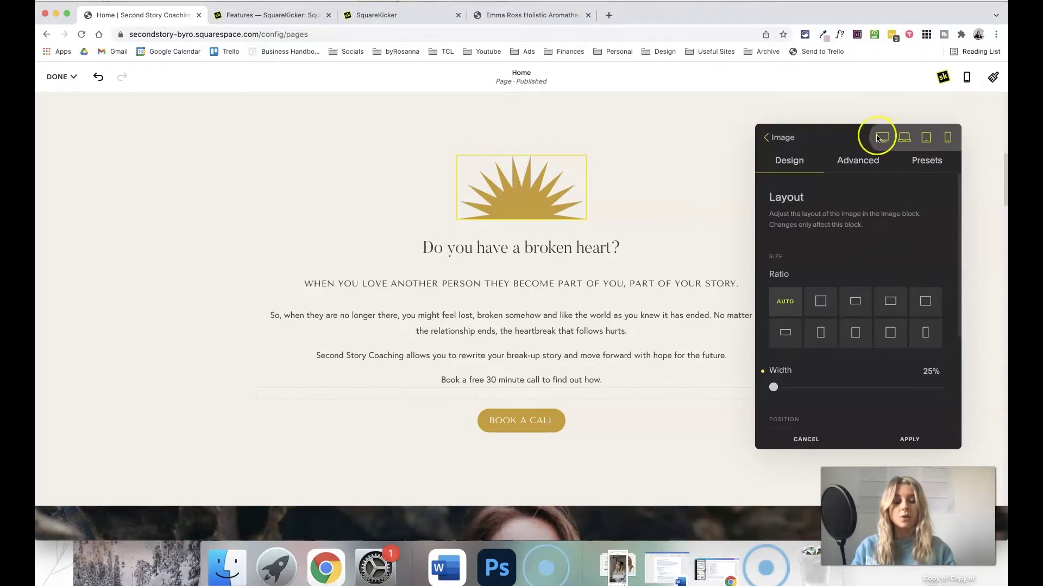
{"action": "left_click", "coordinate": [903, 140]}
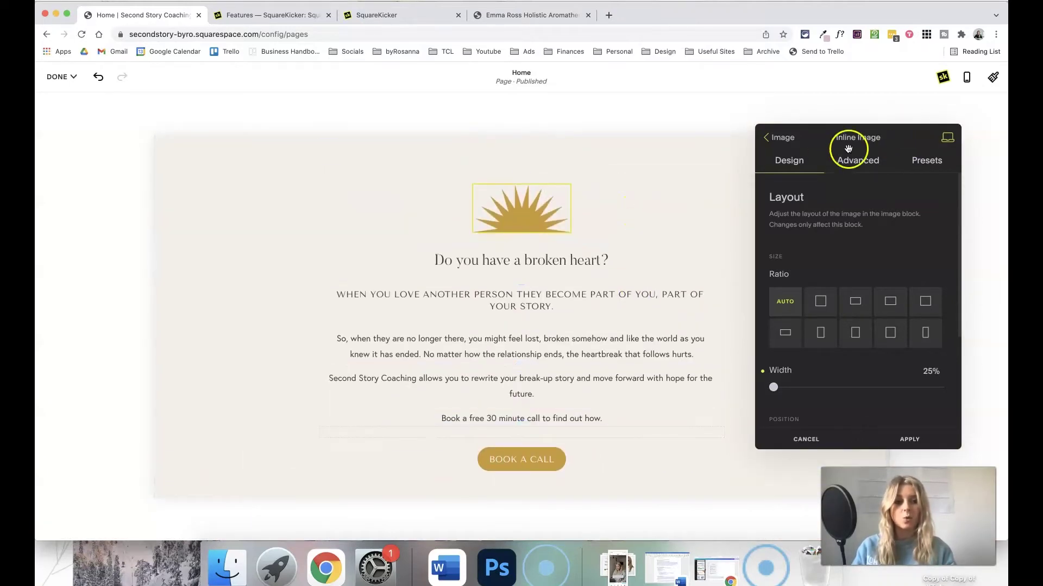
{"action": "left_click", "coordinate": [947, 146]}
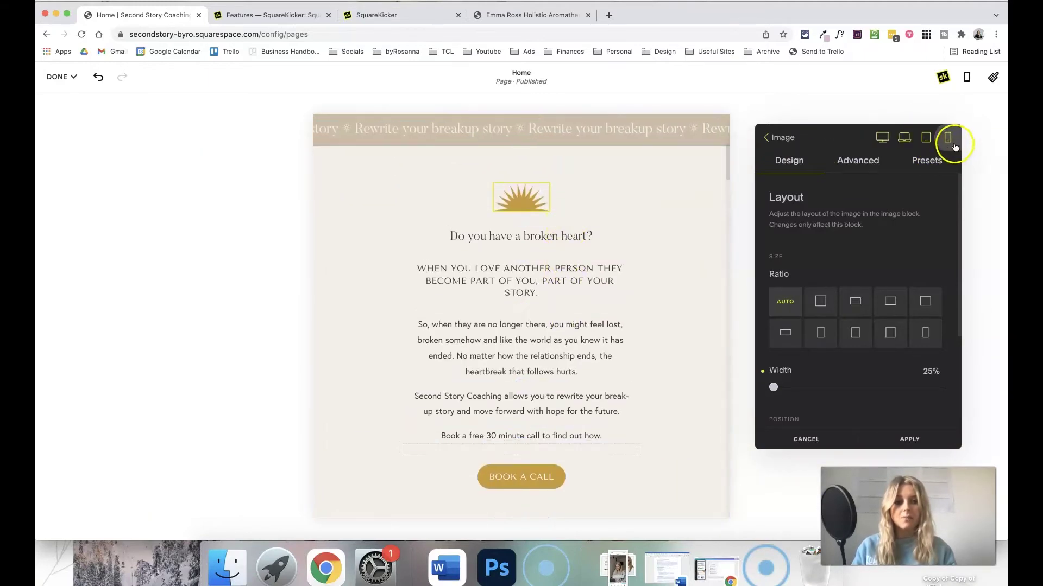
{"action": "left_click", "coordinate": [953, 142]}
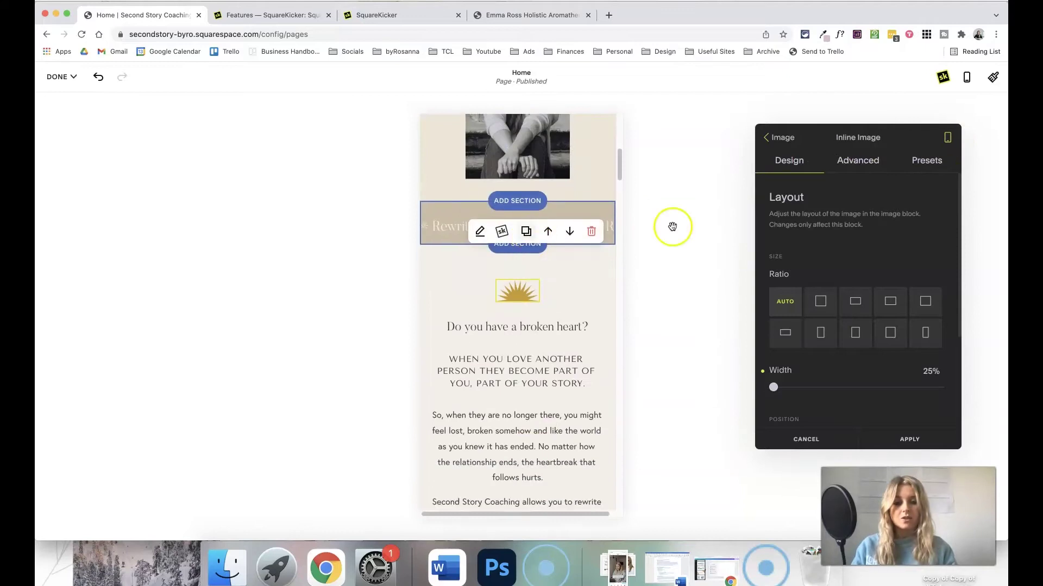
{"action": "mouse_move", "coordinate": [933, 139]}
{"action": "left_click", "coordinate": [883, 138]}
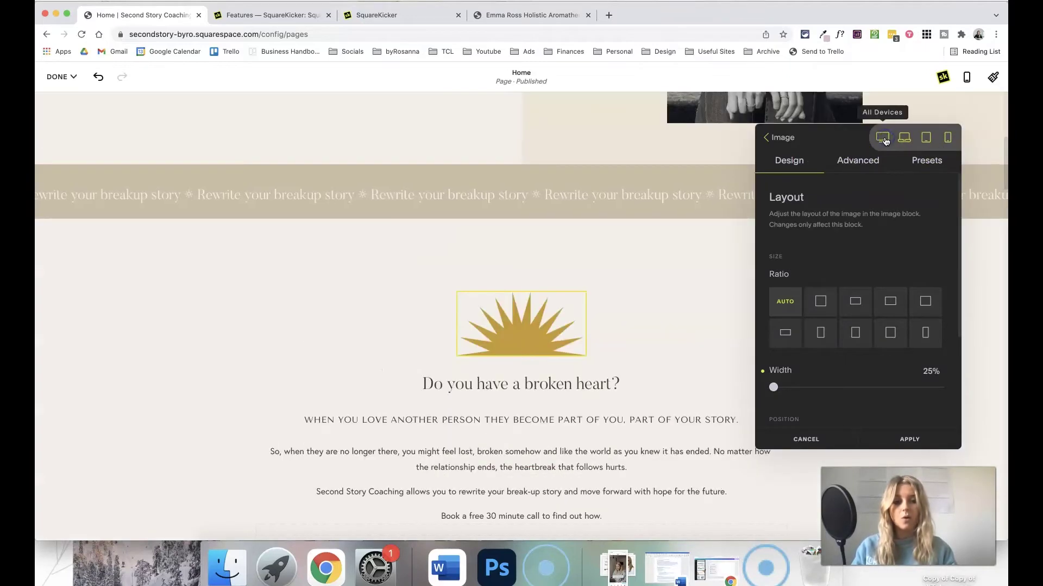
{"action": "scroll", "coordinate": [632, 240], "scroll_direction": "down", "scroll_amount": 3}
{"action": "left_click", "coordinate": [375, 210]}
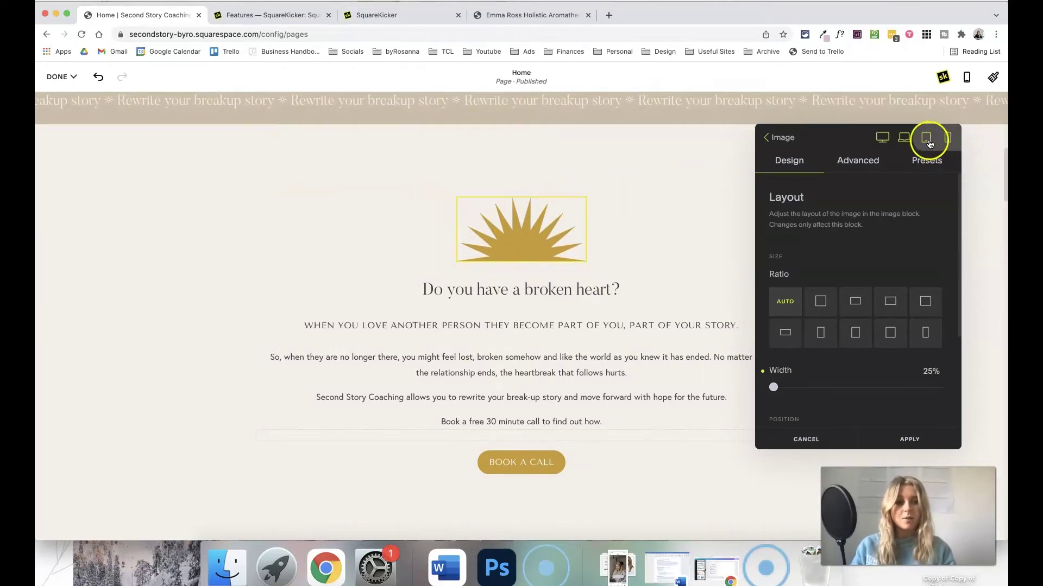
Step: Set the sun image width to 42% on tablet and 46% on mobile
{"action": "left_click", "coordinate": [927, 139]}
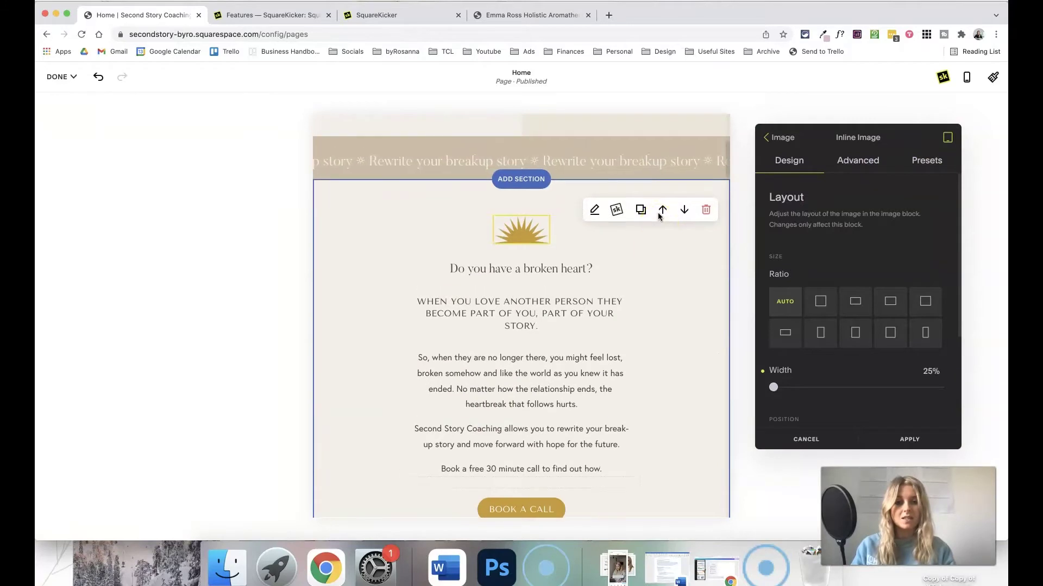
{"action": "left_click", "coordinate": [774, 387]}
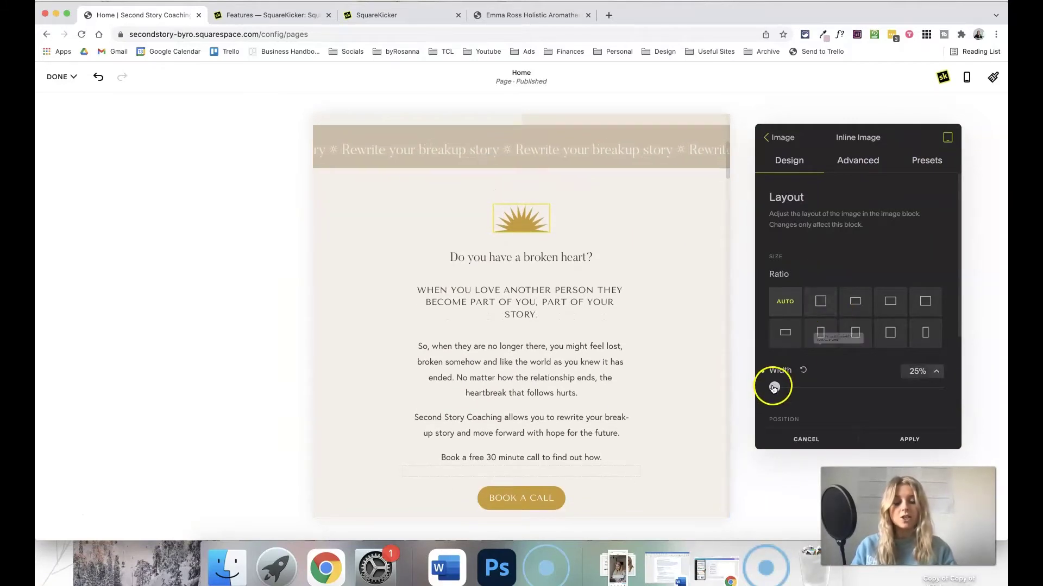
{"action": "left_click_drag", "start_coordinate": [774, 387], "coordinate": [812, 390]}
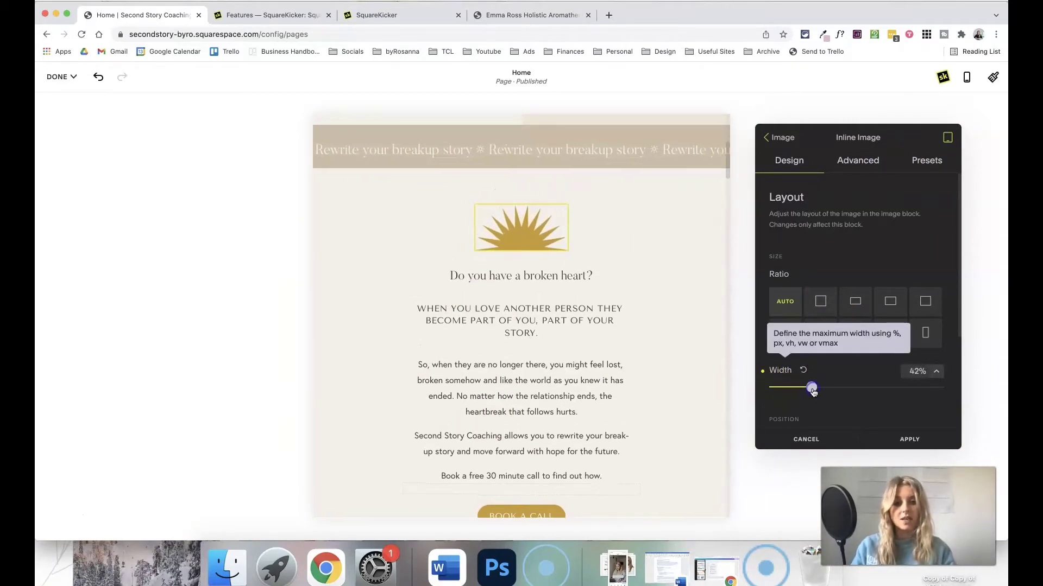
{"action": "mouse_move", "coordinate": [948, 140]}
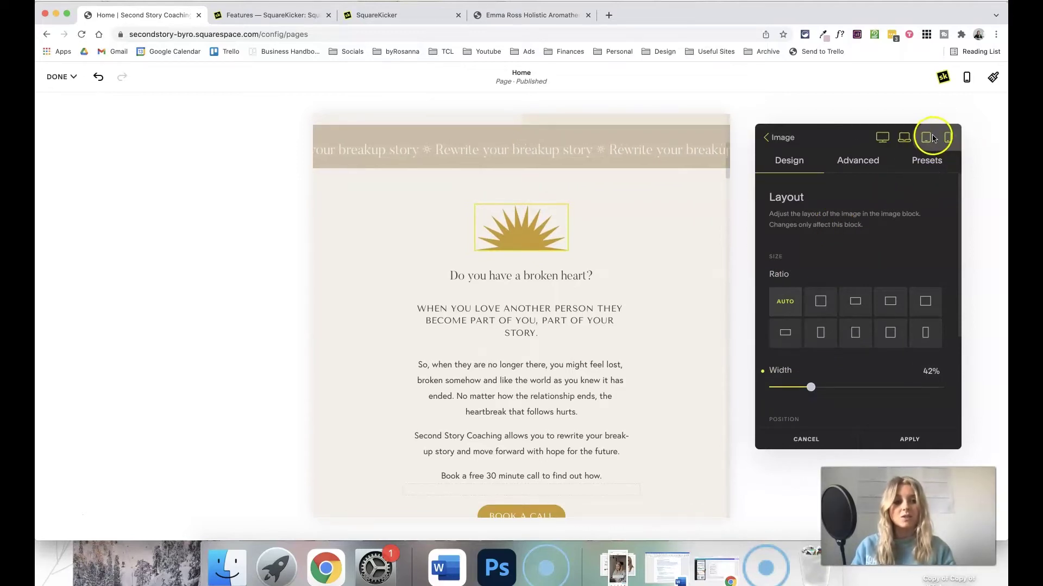
{"action": "left_click", "coordinate": [883, 140]}
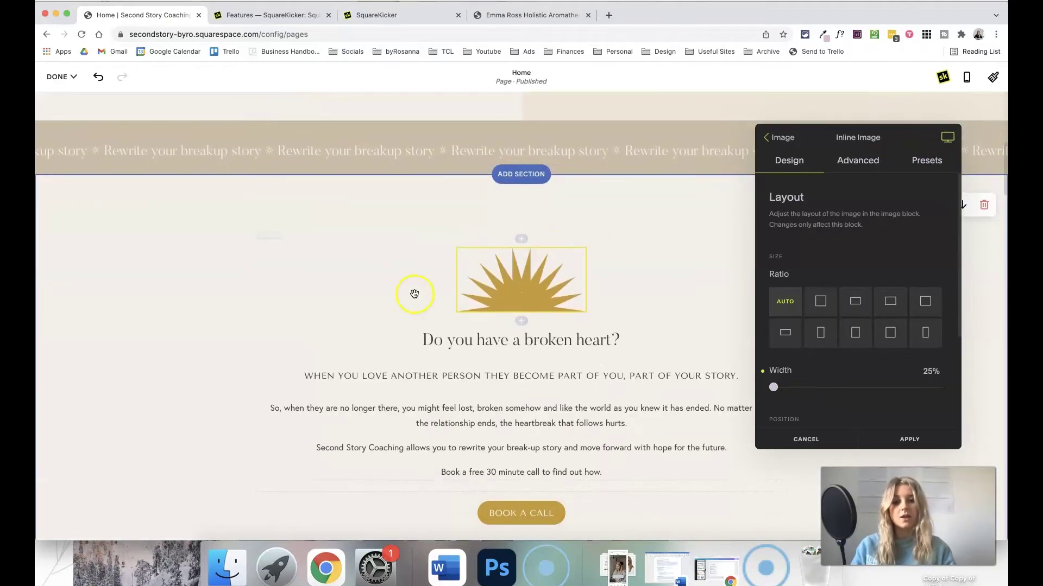
{"action": "mouse_move", "coordinate": [942, 136]}
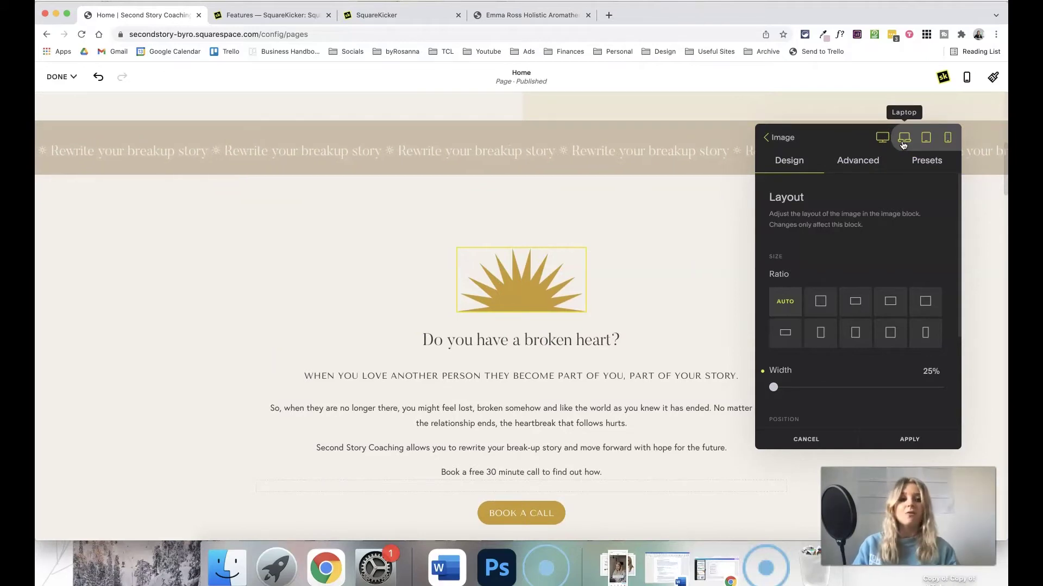
{"action": "left_click", "coordinate": [947, 139]}
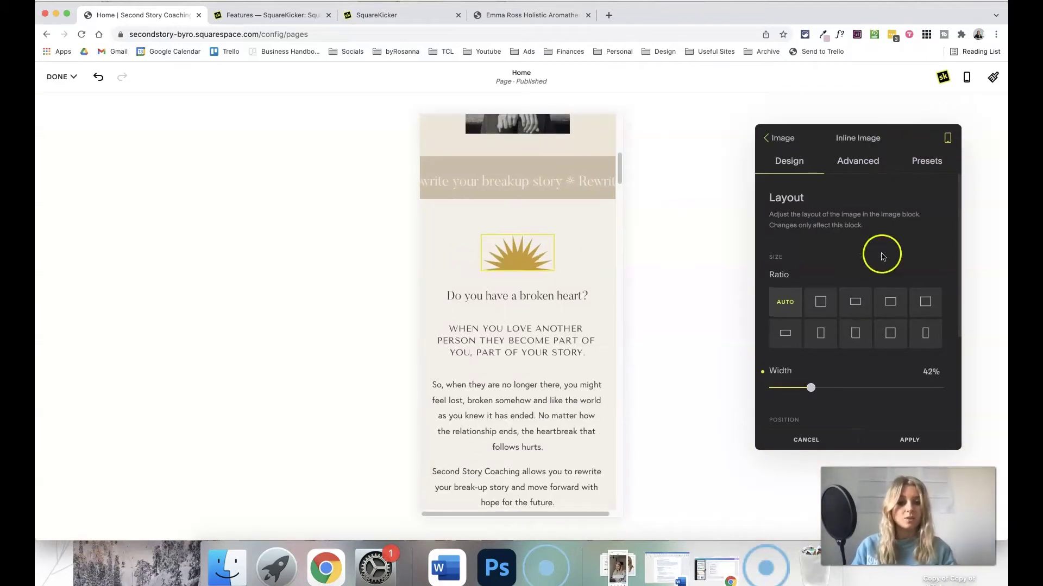
{"action": "left_click_drag", "start_coordinate": [809, 387], "coordinate": [813, 388]}
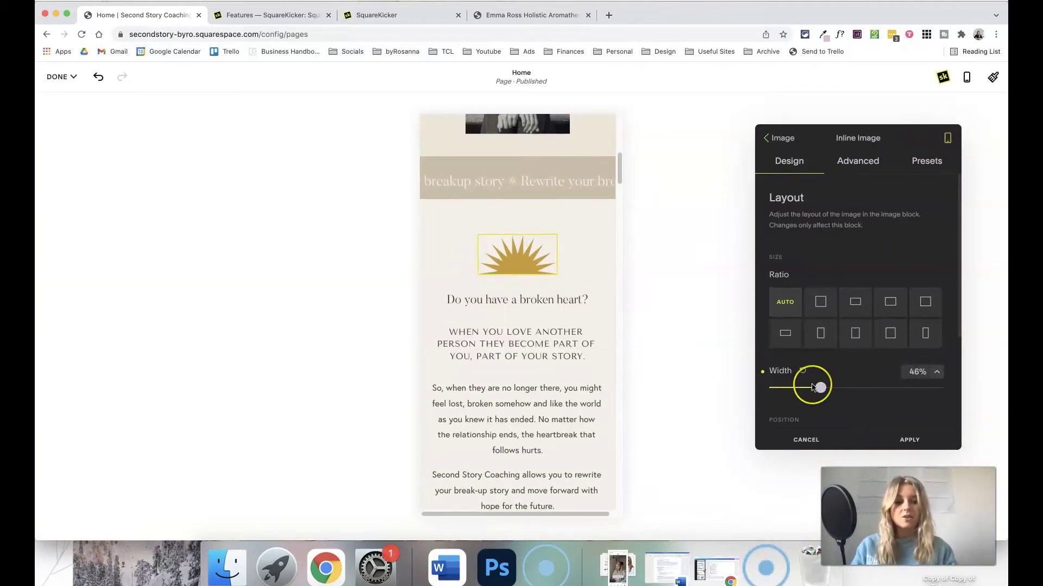
Step: Switch back to desktop and Cancel to discard the width changes
{"action": "scroll", "coordinate": [866, 386], "scroll_direction": "down", "scroll_amount": 3}
{"action": "scroll", "coordinate": [869, 326], "scroll_direction": "up", "scroll_amount": 3}
{"action": "mouse_move", "coordinate": [949, 139]}
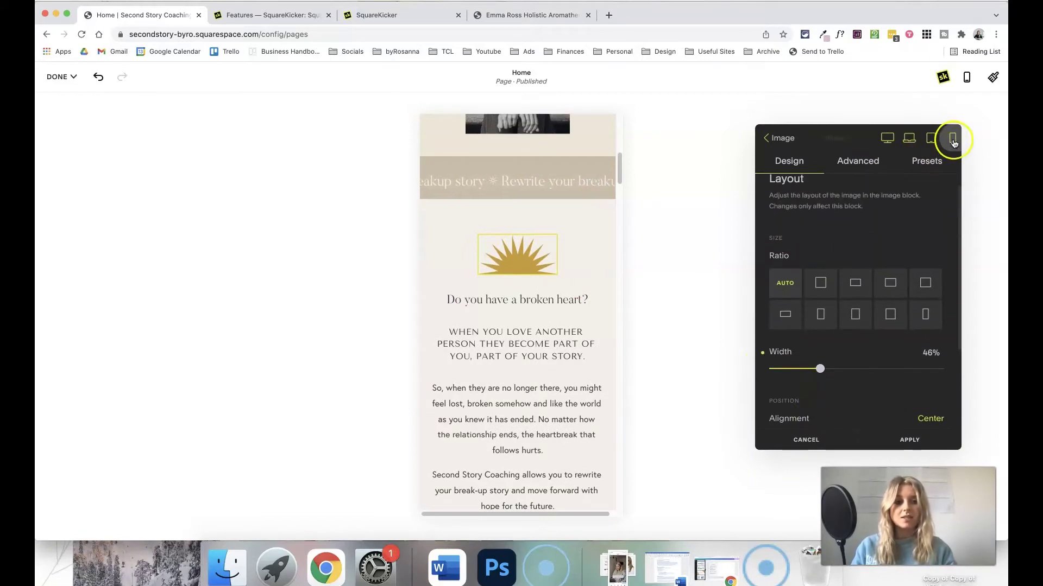
{"action": "left_click", "coordinate": [883, 139]}
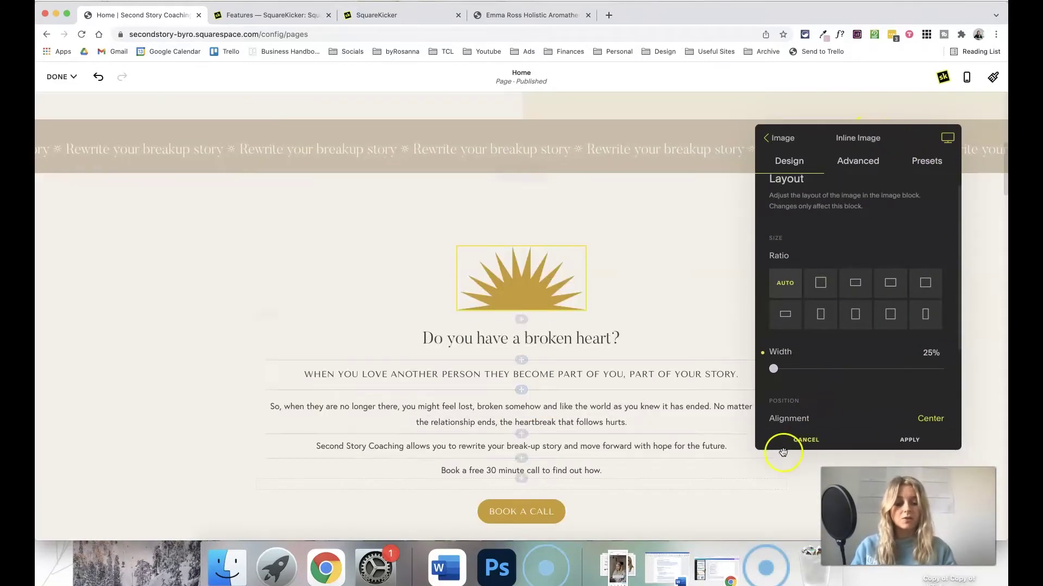
{"action": "left_click", "coordinate": [804, 441]}
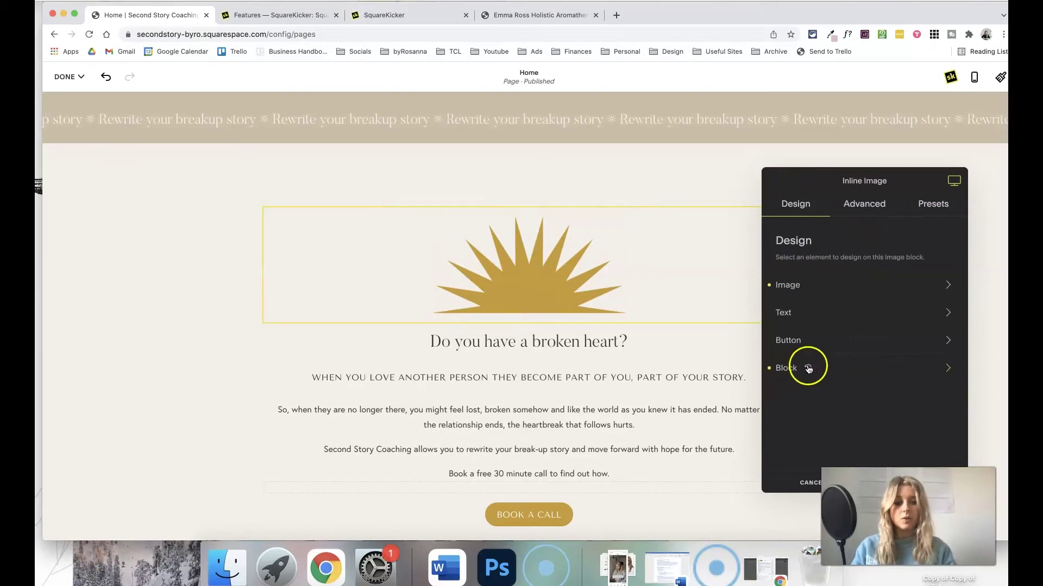
Step: Under Block > Layout, test the sun image block's Width, Vertical and Horizontal sliders
{"action": "left_click", "coordinate": [856, 369]}
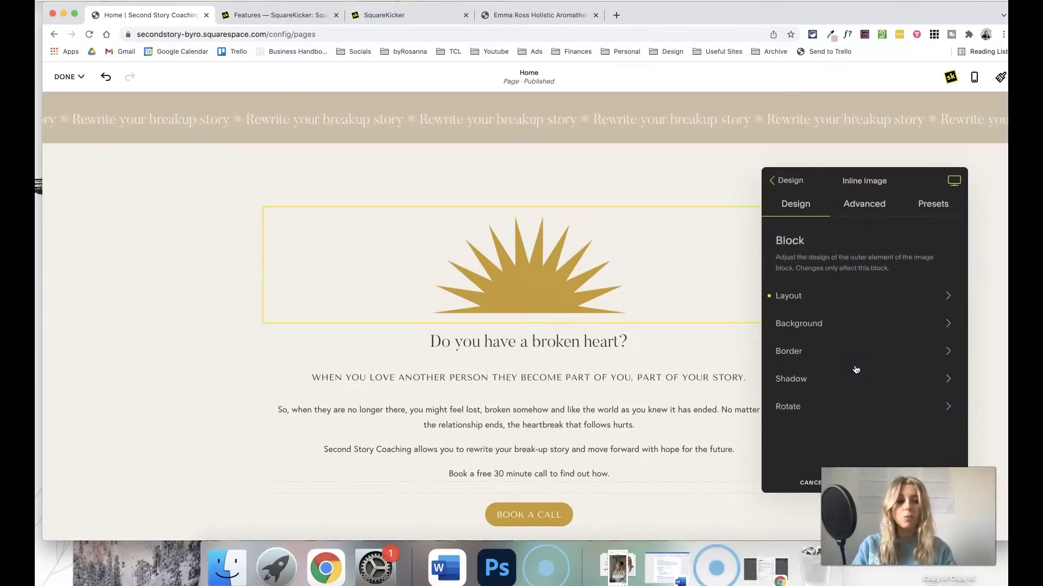
{"action": "left_click", "coordinate": [867, 298]}
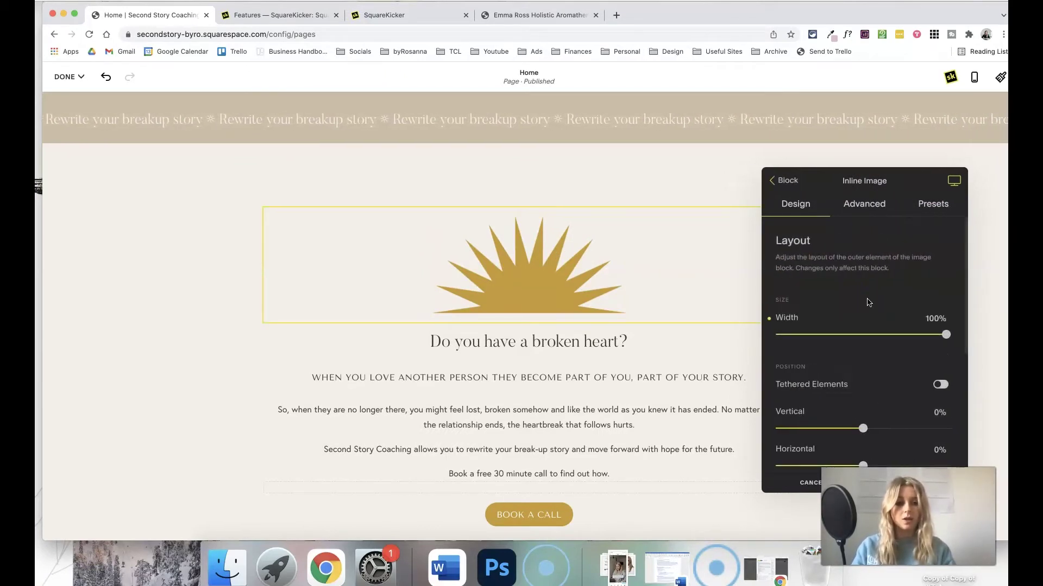
{"action": "scroll", "coordinate": [856, 349], "scroll_direction": "down", "scroll_amount": 2}
{"action": "mouse_move", "coordinate": [946, 288]}
{"action": "left_mouse_down"}
{"action": "mouse_move", "coordinate": [819, 286]}
{"action": "mouse_move", "coordinate": [964, 294]}
{"action": "left_mouse_up"}
{"action": "scroll", "coordinate": [861, 366], "scroll_direction": "down", "scroll_amount": 2}
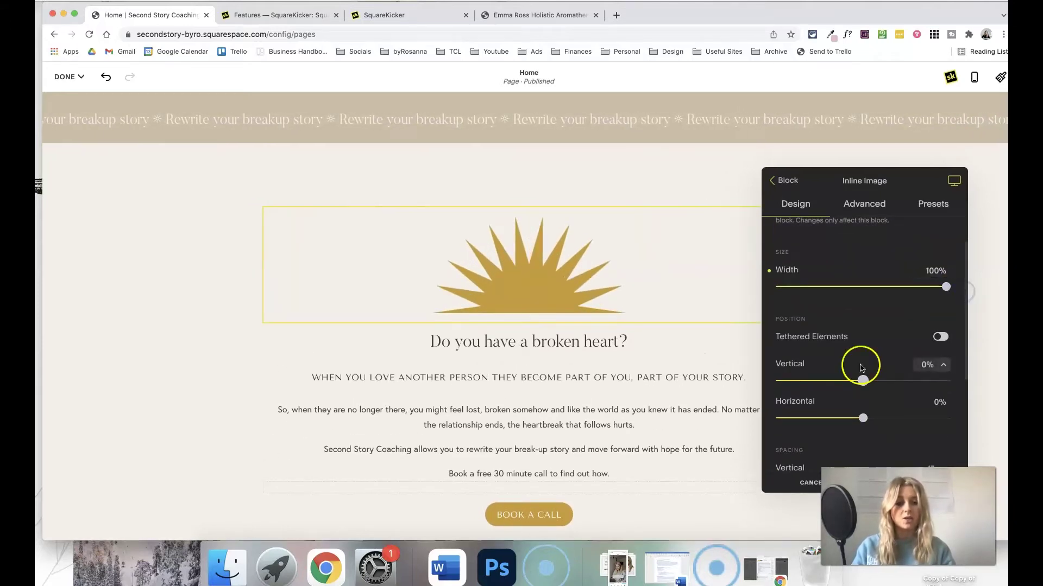
{"action": "mouse_move", "coordinate": [866, 333]}
{"action": "left_mouse_down"}
{"action": "mouse_move", "coordinate": [918, 332]}
{"action": "mouse_move", "coordinate": [853, 332]}
{"action": "left_mouse_up"}
{"action": "mouse_move", "coordinate": [862, 369]}
{"action": "left_mouse_down"}
{"action": "mouse_move", "coordinate": [785, 369]}
{"action": "mouse_move", "coordinate": [862, 369]}
{"action": "left_mouse_up"}
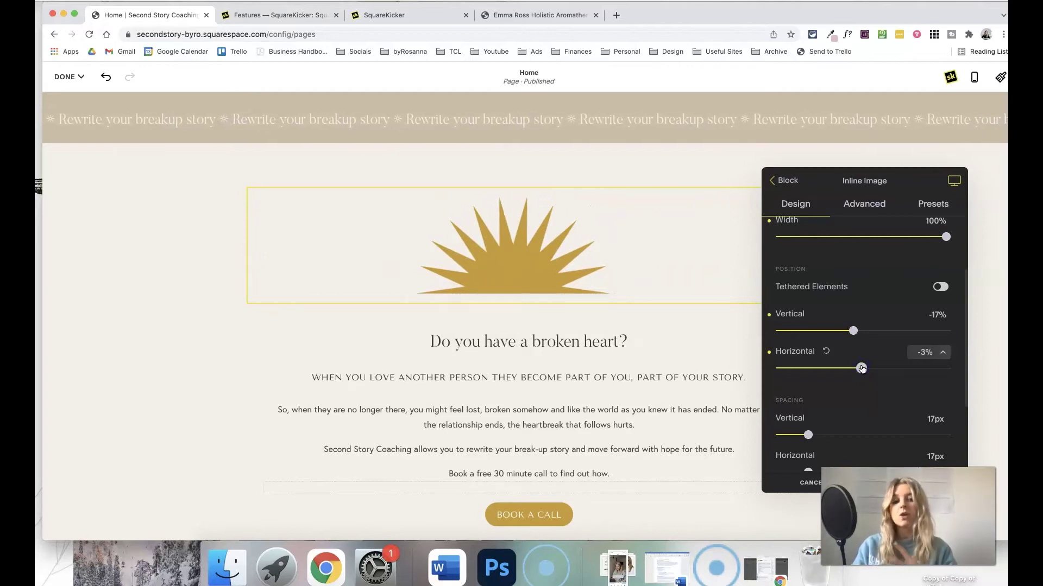
{"action": "mouse_move", "coordinate": [862, 368]}
{"action": "left_mouse_down"}
{"action": "mouse_move", "coordinate": [850, 368]}
{"action": "mouse_move", "coordinate": [862, 367]}
{"action": "left_mouse_up"}
{"action": "mouse_move", "coordinate": [852, 330]}
{"action": "left_mouse_down"}
{"action": "mouse_move", "coordinate": [811, 330]}
{"action": "mouse_move", "coordinate": [858, 332]}
{"action": "left_mouse_up"}
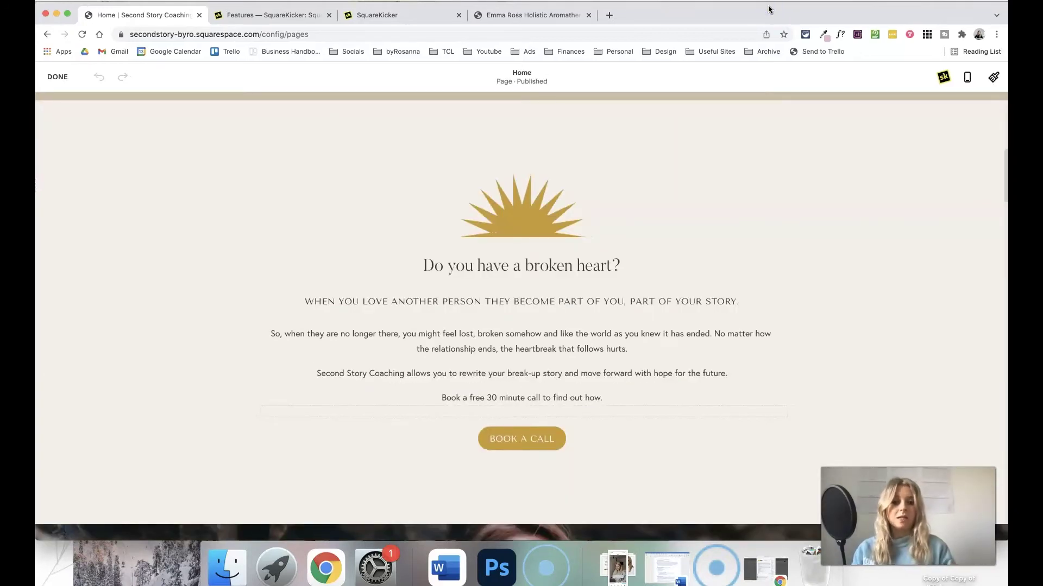
Step: Check which text style the 'Do you have a broken heart?' heading uses, then stop editing
{"action": "left_click", "coordinate": [484, 303]}
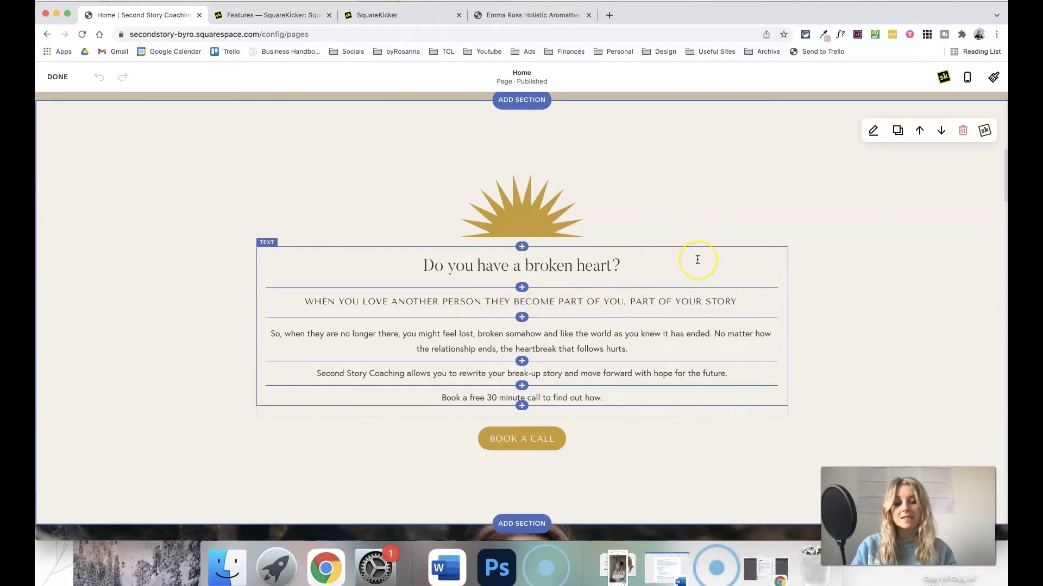
{"action": "left_click", "coordinate": [611, 266]}
{"action": "left_click", "coordinate": [416, 242]}
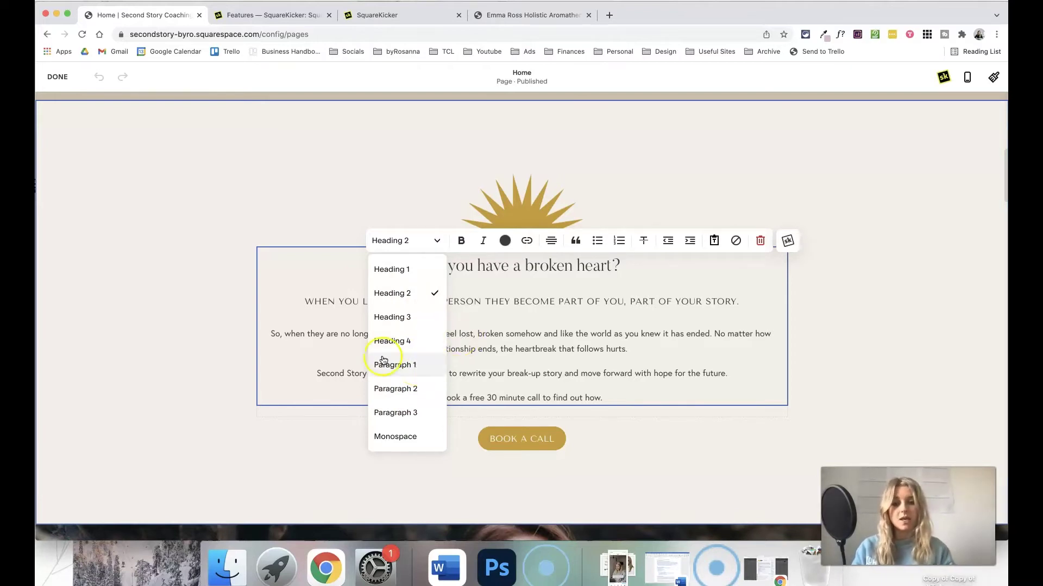
{"action": "left_click", "coordinate": [874, 323]}
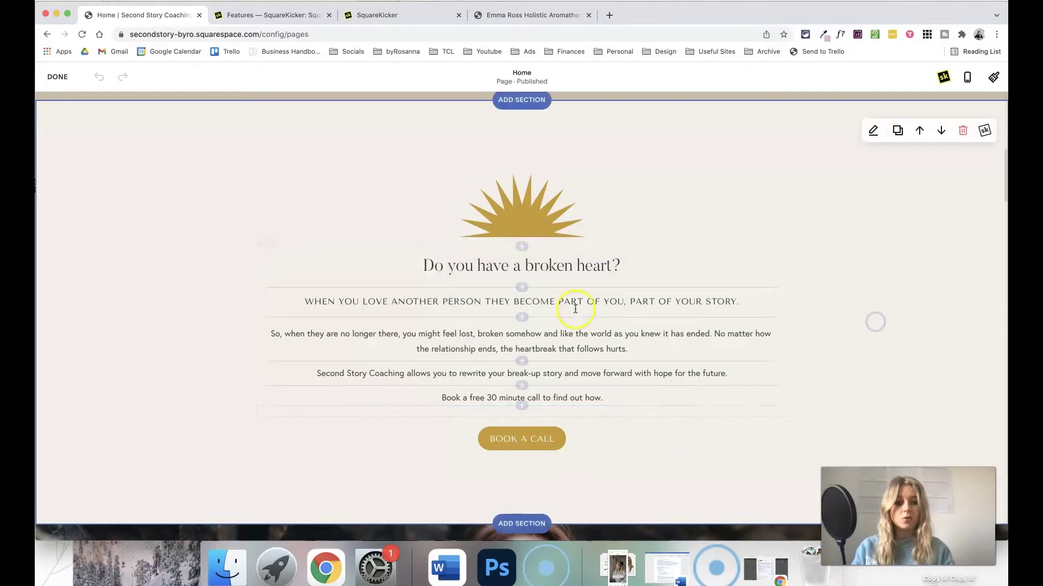
{"action": "scroll", "coordinate": [554, 302], "scroll_direction": "up", "scroll_amount": 1}
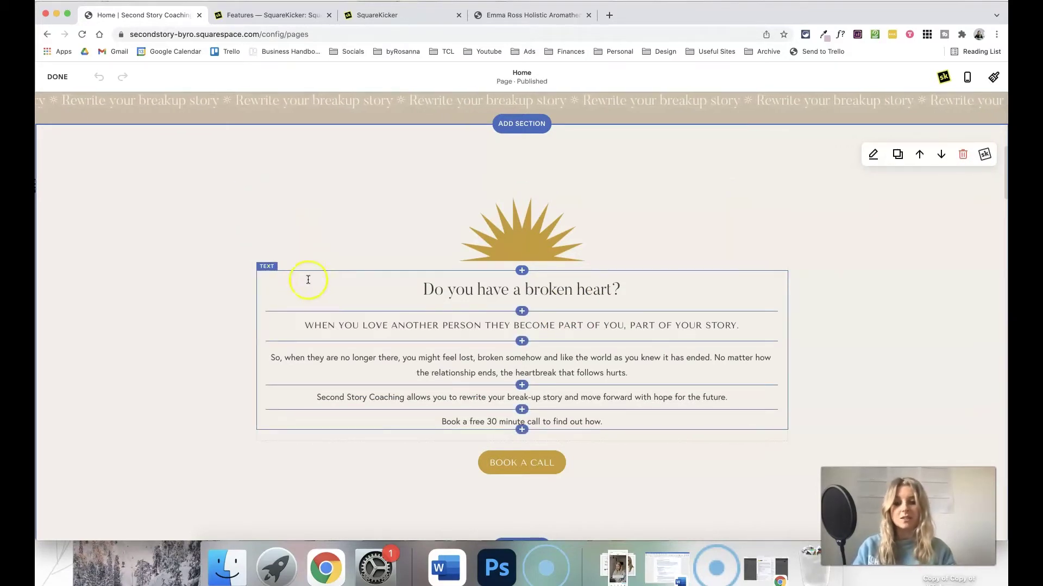
Step: Open the text block's SquareKicker Text > Font settings for Heading 2
{"action": "left_click", "coordinate": [282, 273]}
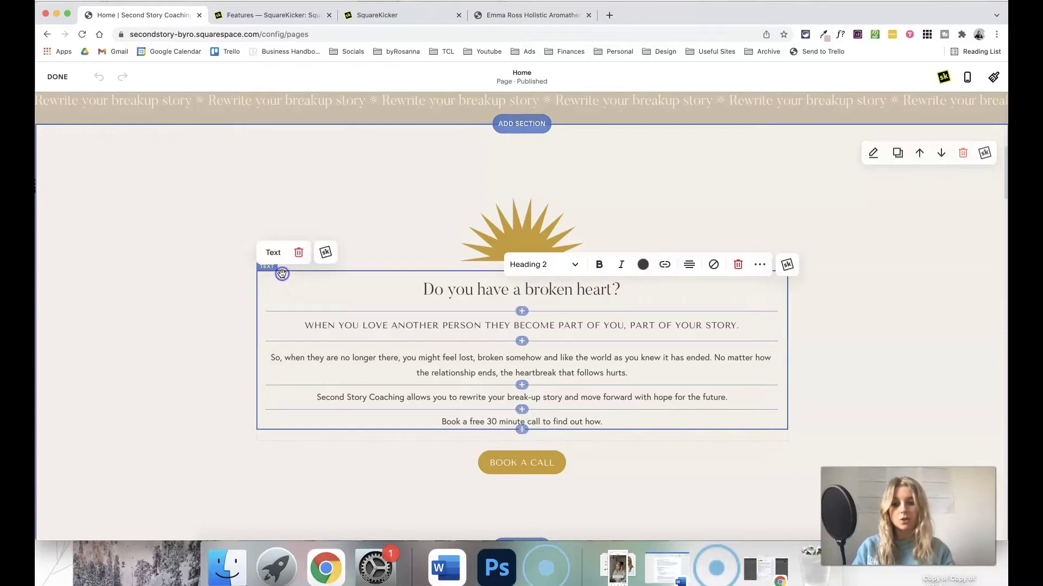
{"action": "left_click", "coordinate": [325, 253]}
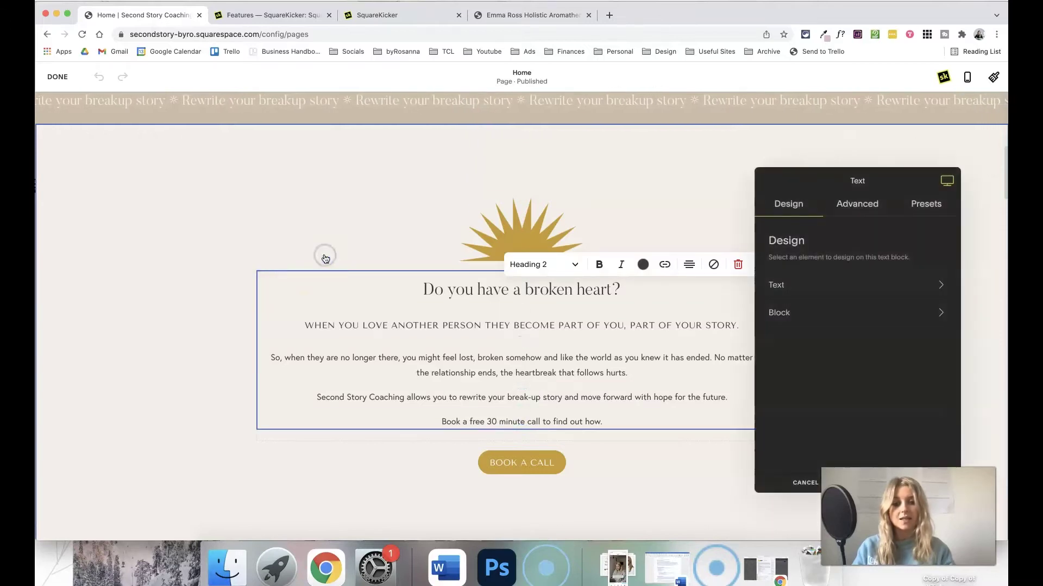
{"action": "left_click_drag", "start_coordinate": [829, 182], "coordinate": [804, 163]}
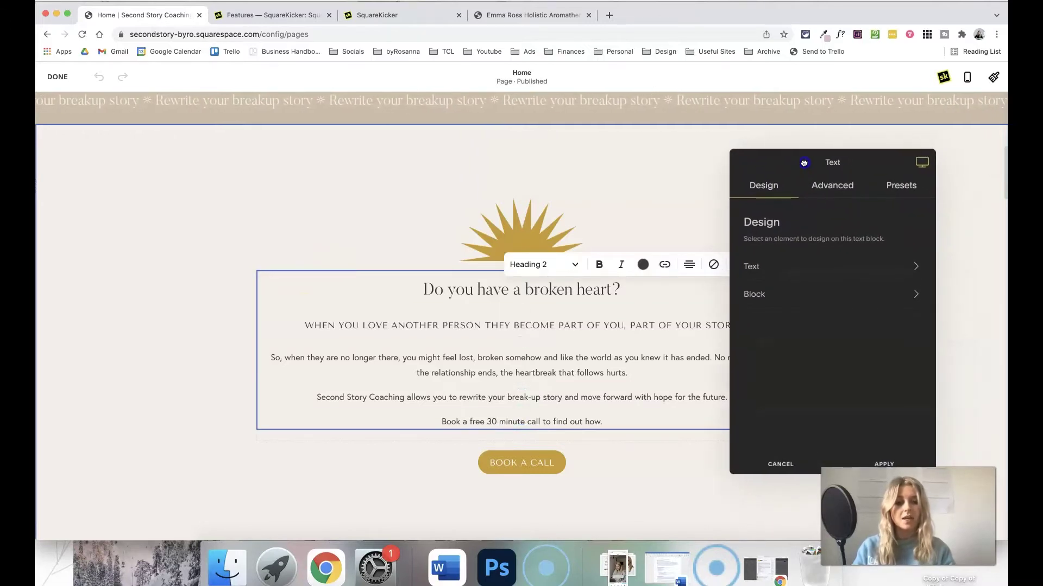
{"action": "left_click", "coordinate": [815, 265]}
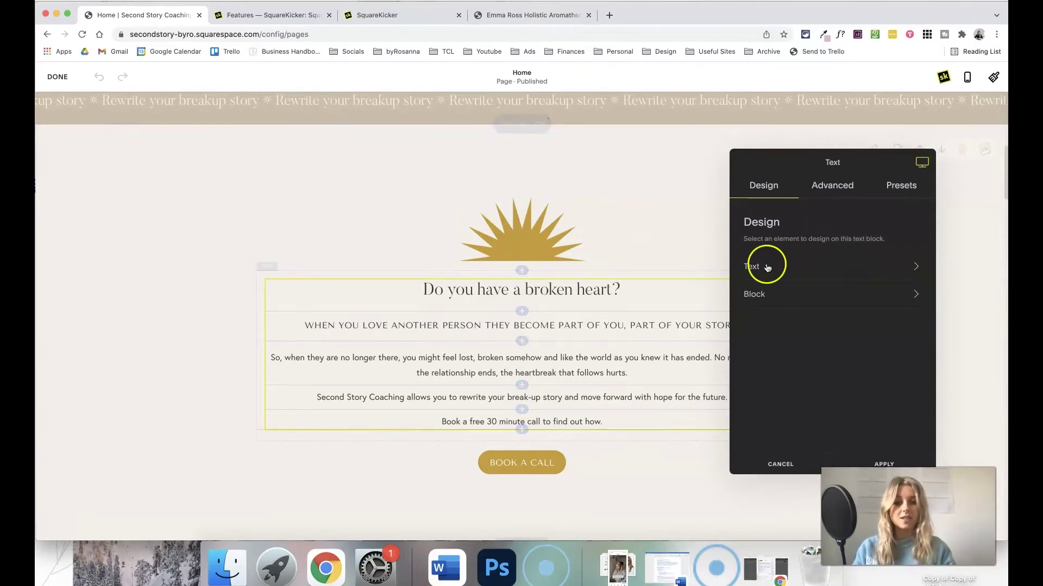
{"action": "left_click", "coordinate": [829, 266]}
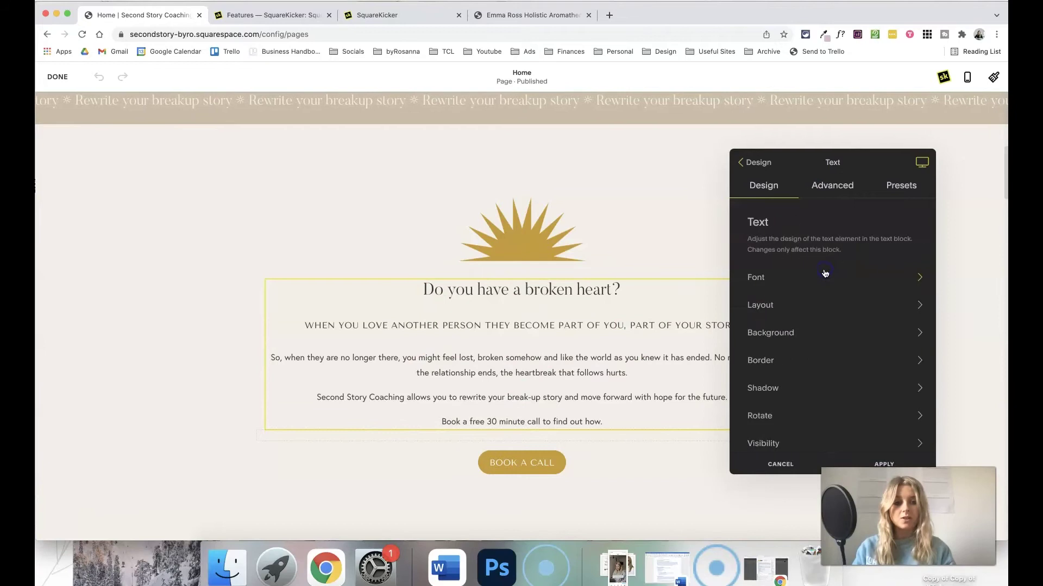
{"action": "left_click", "coordinate": [819, 280]}
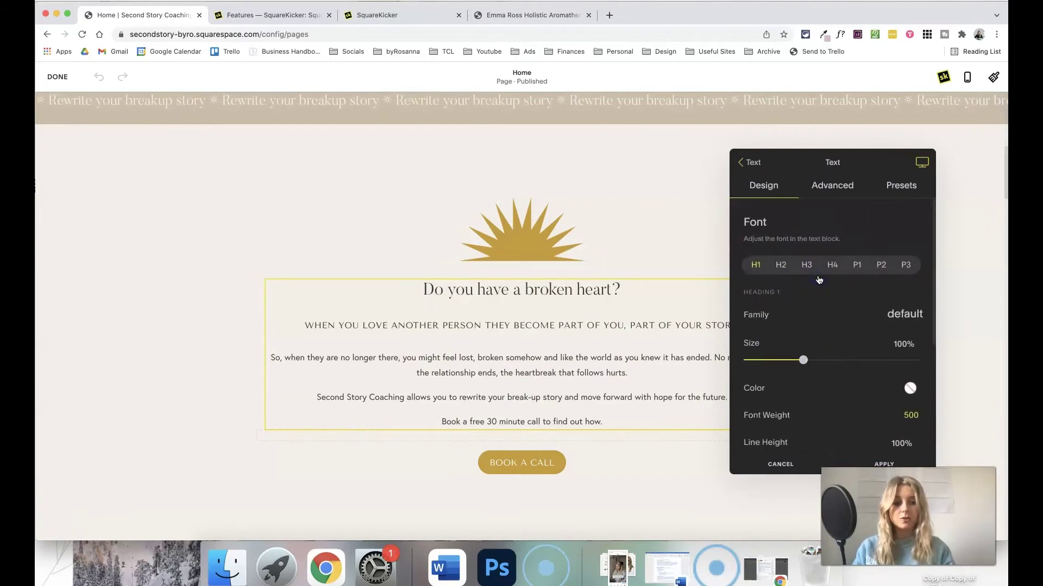
{"action": "left_click", "coordinate": [766, 248]}
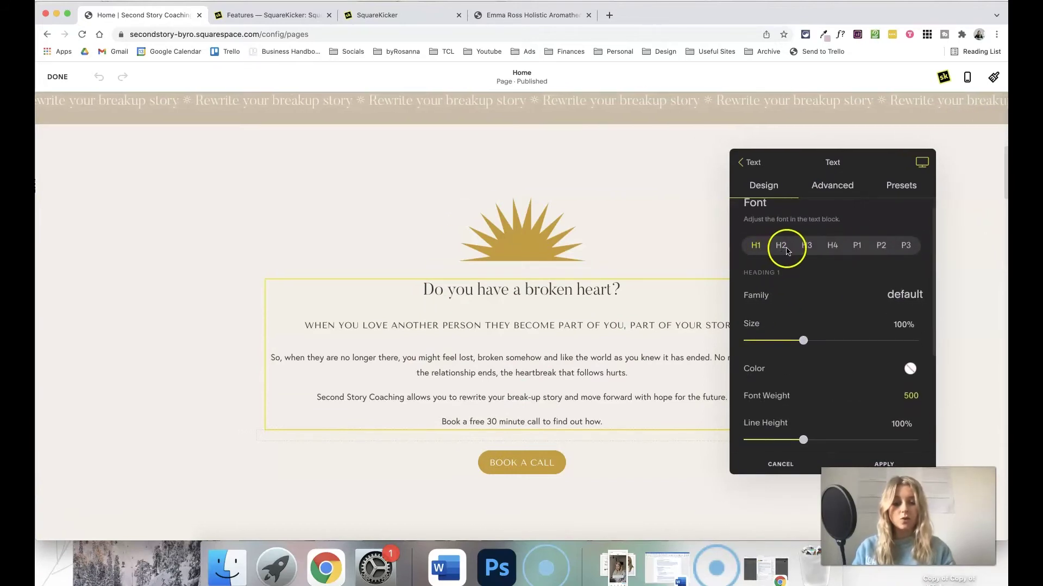
{"action": "left_click", "coordinate": [489, 293]}
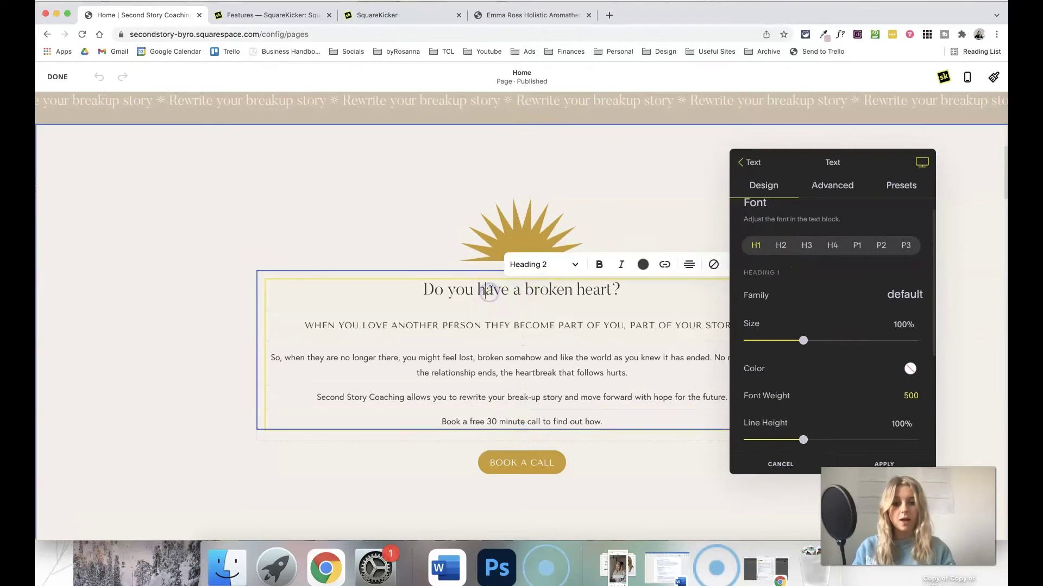
{"action": "left_click", "coordinate": [781, 245]}
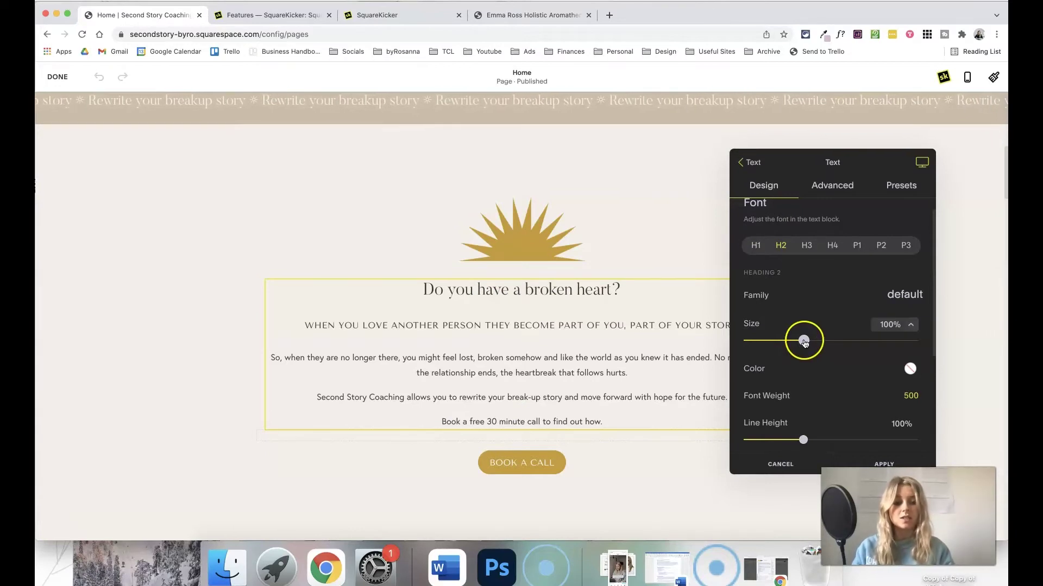
Step: Set Heading 2 to 94% size, colour RGBA(206,92,92,1) and the Adamina font family
{"action": "mouse_move", "coordinate": [804, 341]}
{"action": "left_mouse_down"}
{"action": "mouse_move", "coordinate": [916, 335]}
{"action": "mouse_move", "coordinate": [768, 340]}
{"action": "mouse_move", "coordinate": [799, 339]}
{"action": "left_mouse_up"}
{"action": "scroll", "coordinate": [831, 368], "scroll_direction": "down", "scroll_amount": 3}
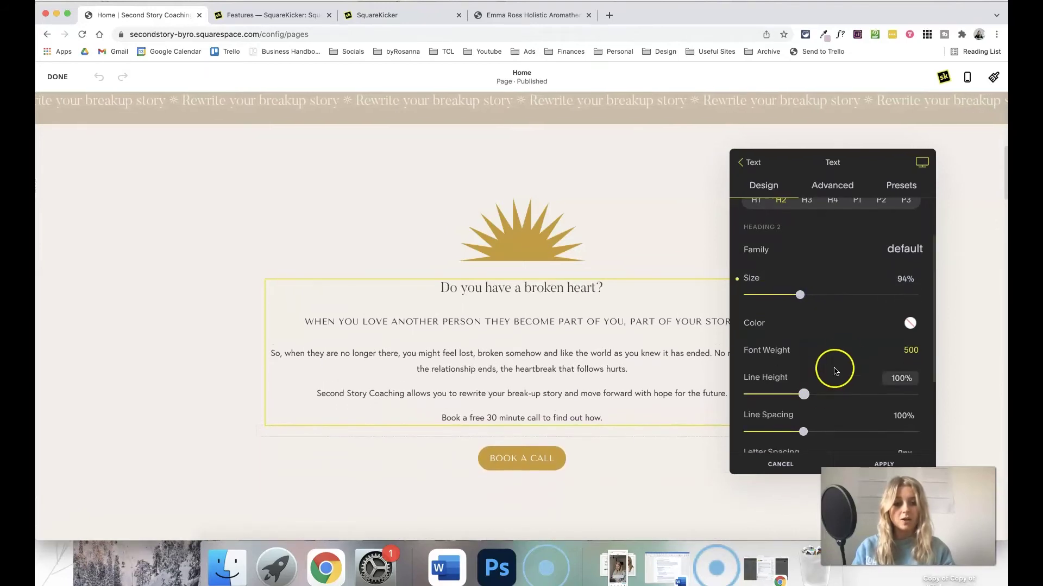
{"action": "left_click", "coordinate": [909, 297]}
{"action": "left_click", "coordinate": [826, 276]}
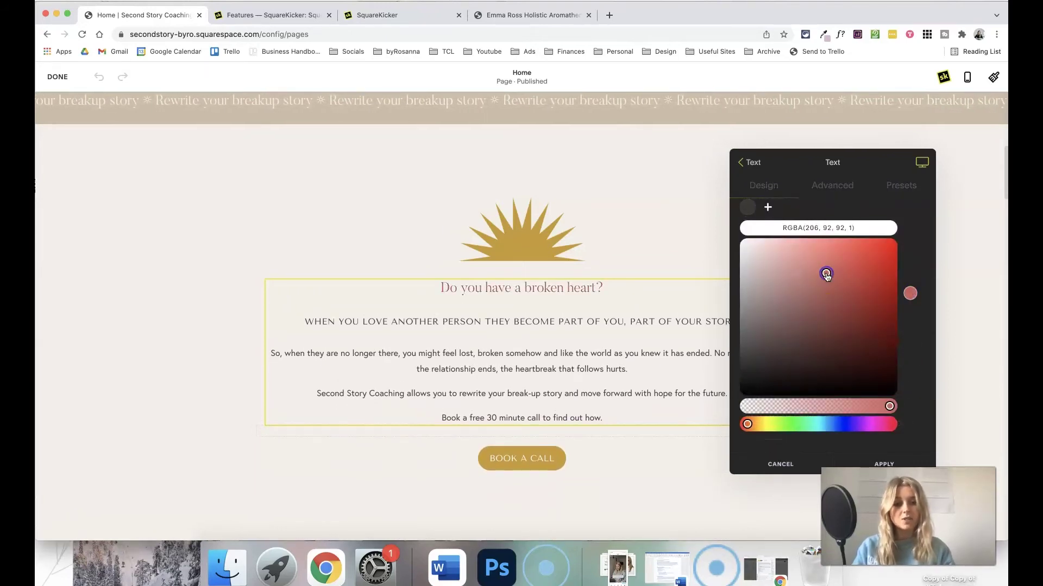
{"action": "left_click", "coordinate": [906, 316]}
{"action": "scroll", "coordinate": [793, 370], "scroll_direction": "down", "scroll_amount": 2}
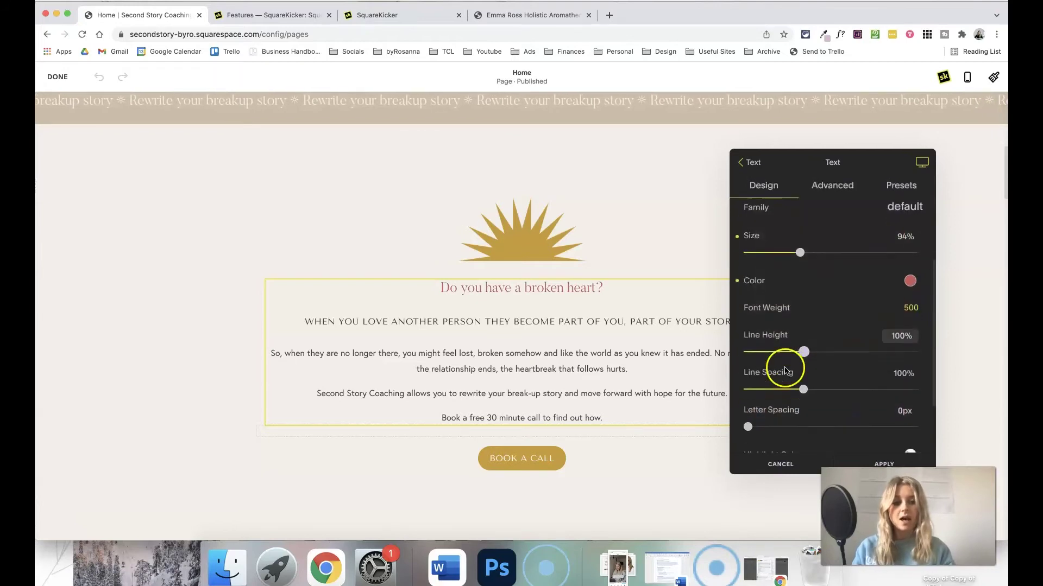
{"action": "scroll", "coordinate": [804, 389], "scroll_direction": "down", "scroll_amount": 3}
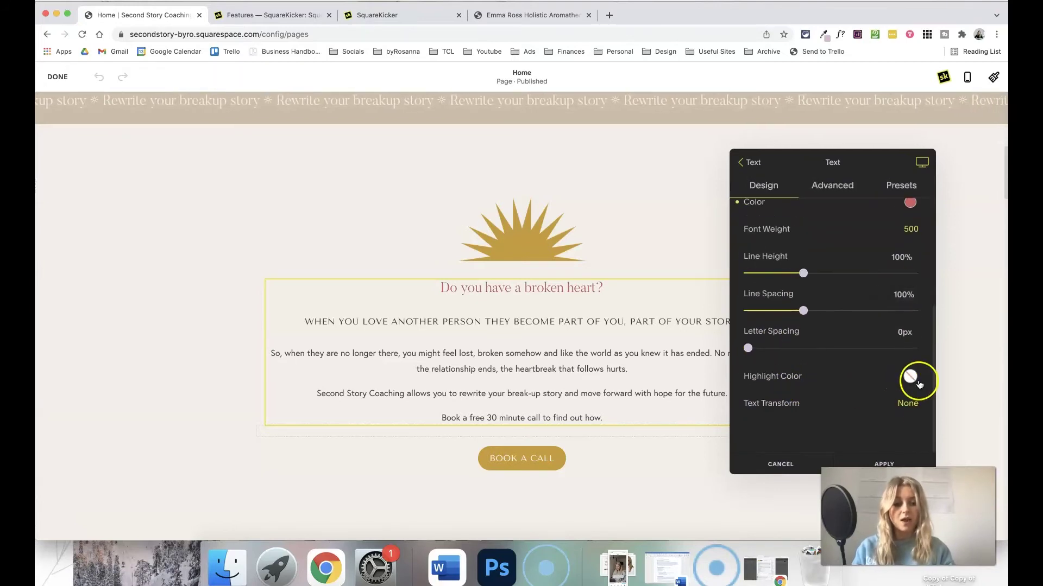
{"action": "scroll", "coordinate": [876, 373], "scroll_direction": "up", "scroll_amount": 5}
{"action": "scroll", "coordinate": [876, 374], "scroll_direction": "up", "scroll_amount": 2}
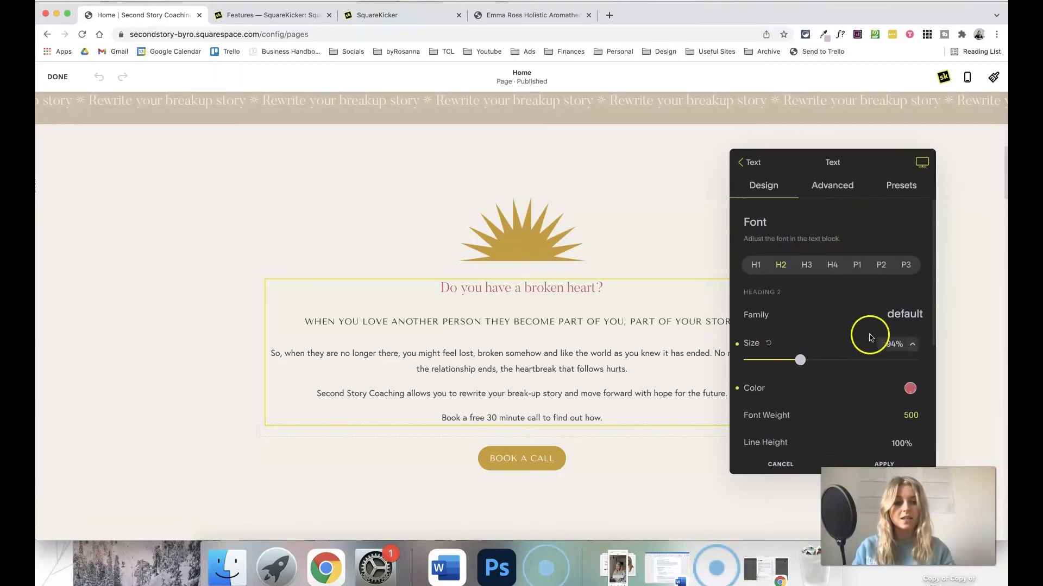
{"action": "left_click", "coordinate": [911, 312]}
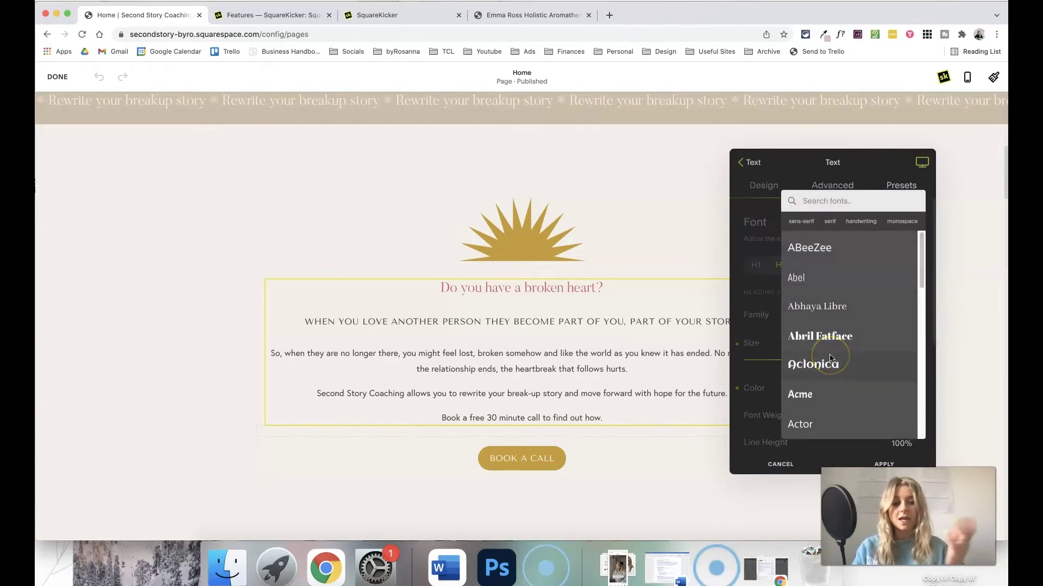
{"action": "scroll", "coordinate": [830, 374], "scroll_direction": "down", "scroll_amount": 3}
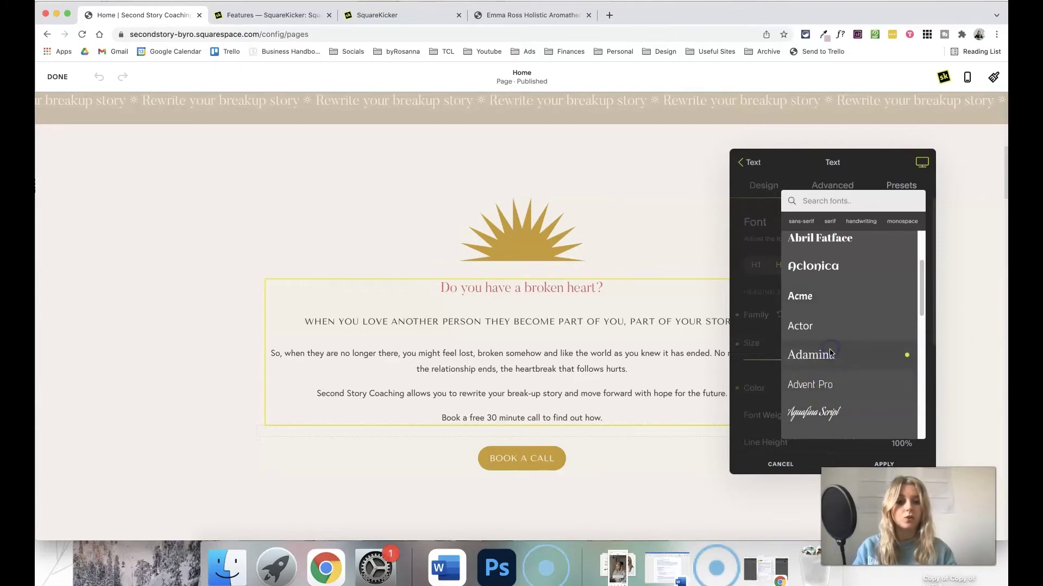
{"action": "left_click", "coordinate": [936, 268]}
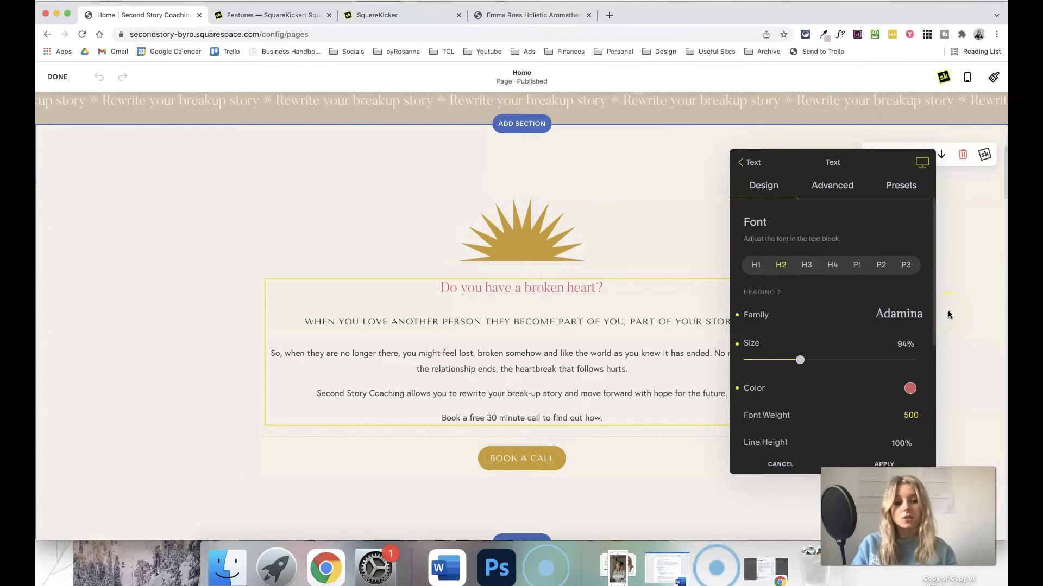
Step: Pick a light pink Block > Background colour for the heading's text block
{"action": "left_click", "coordinate": [960, 301]}
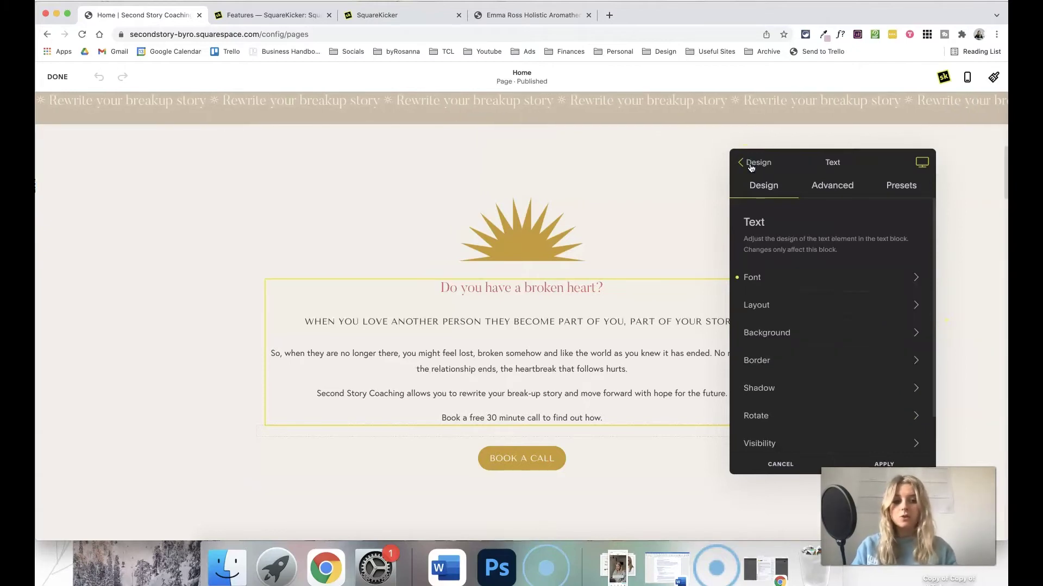
{"action": "left_click", "coordinate": [812, 293]}
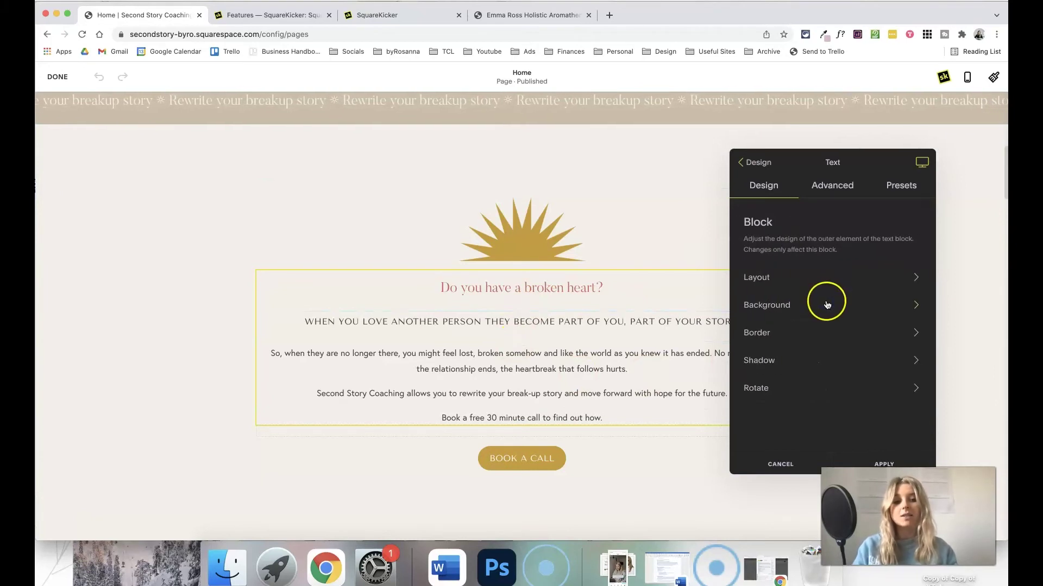
{"action": "left_click", "coordinate": [826, 305]}
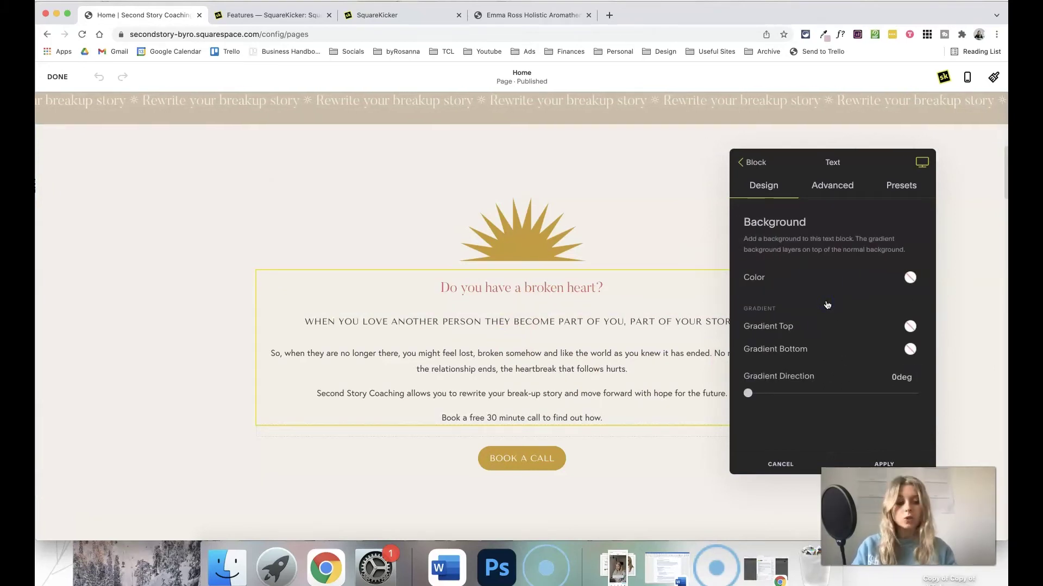
{"action": "left_click", "coordinate": [909, 278]}
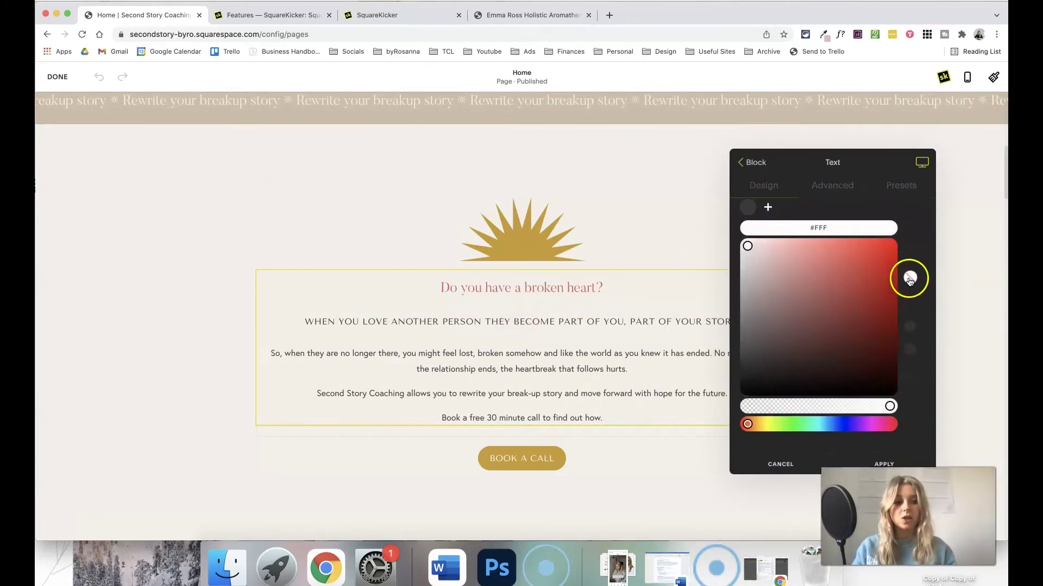
{"action": "left_click", "coordinate": [771, 271]}
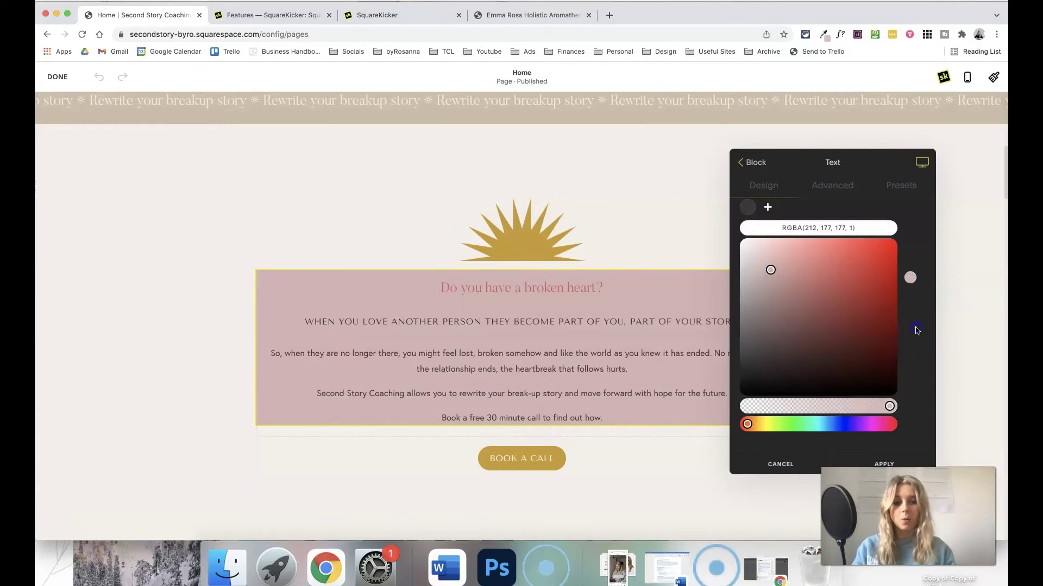
{"action": "left_click", "coordinate": [917, 330]}
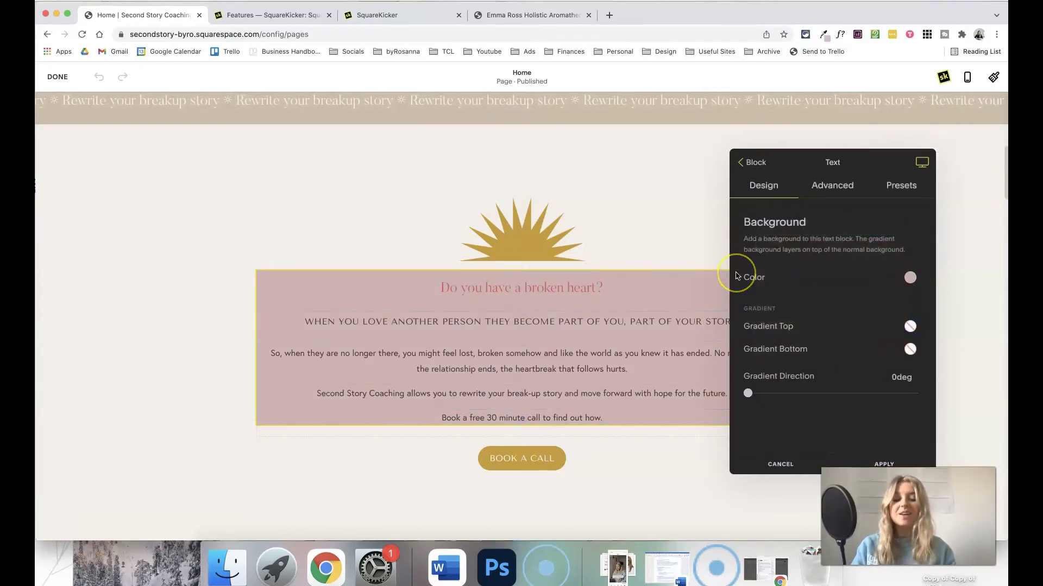
{"action": "left_click", "coordinate": [750, 173]}
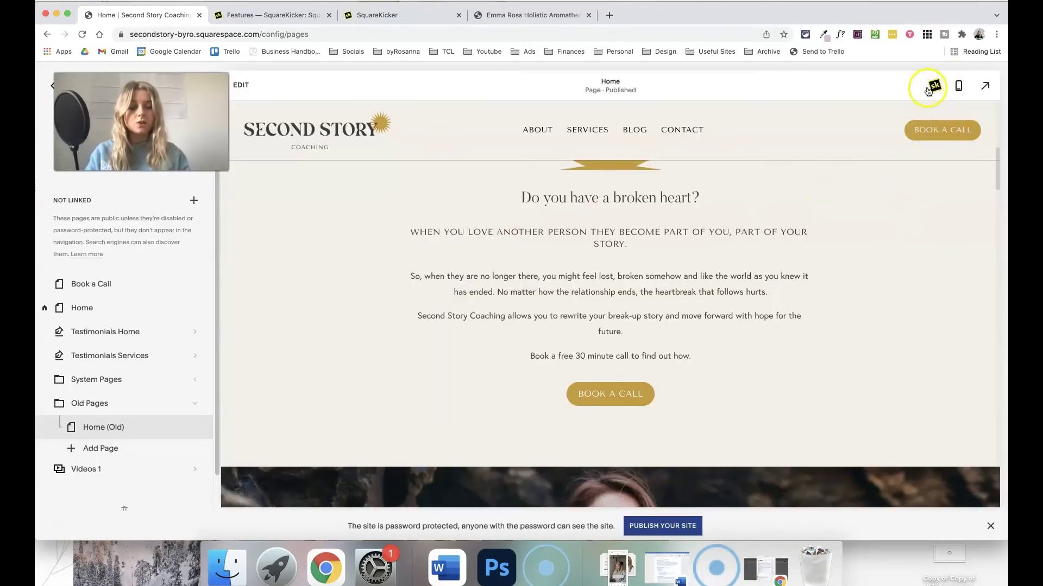
Step: Enable the site-wide Scroll Up Button in SquareKicker's Site settings
{"action": "left_click", "coordinate": [934, 86]}
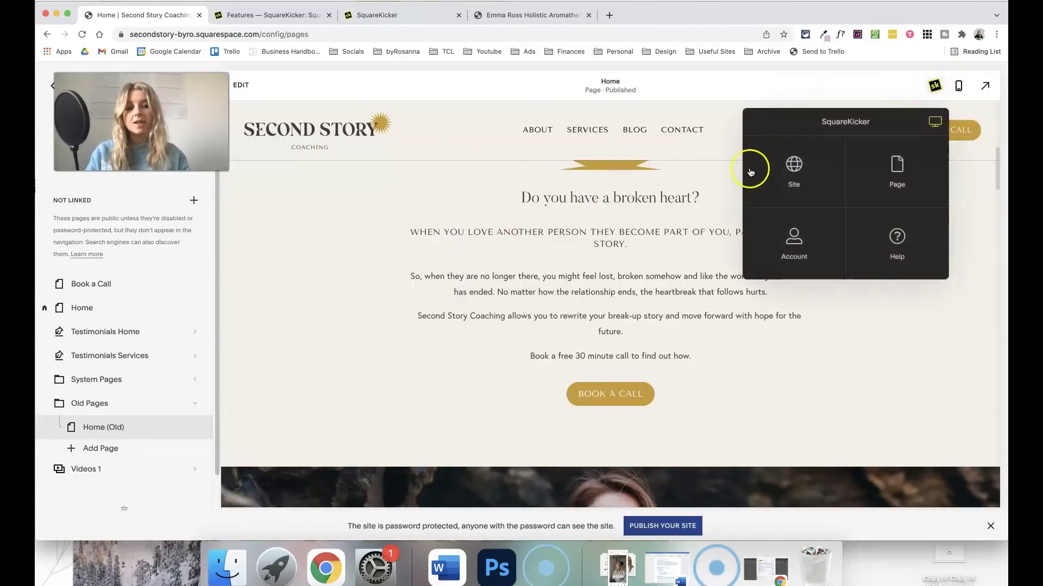
{"action": "left_click", "coordinate": [792, 173]}
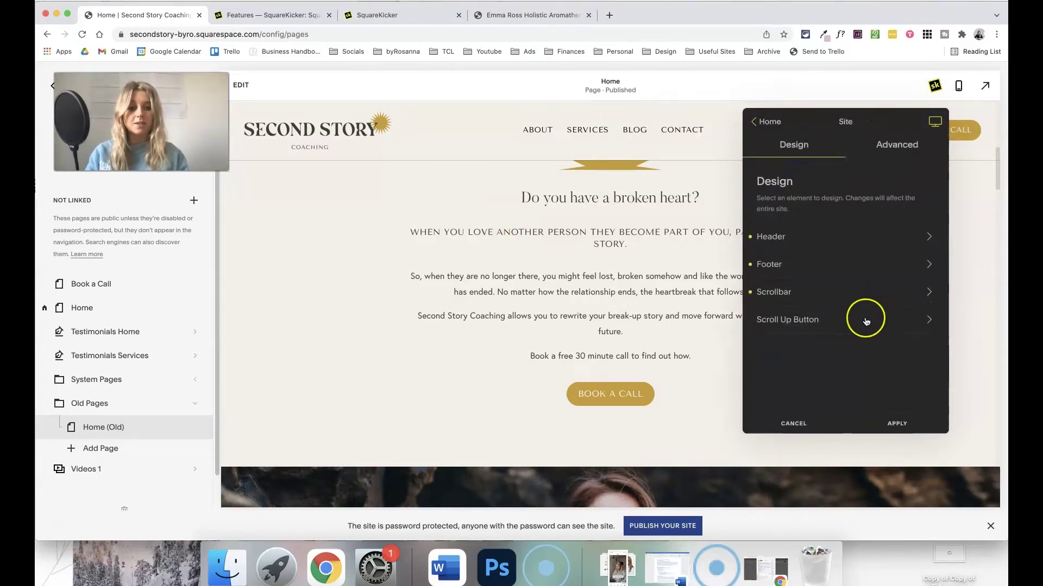
{"action": "left_click", "coordinate": [866, 322]}
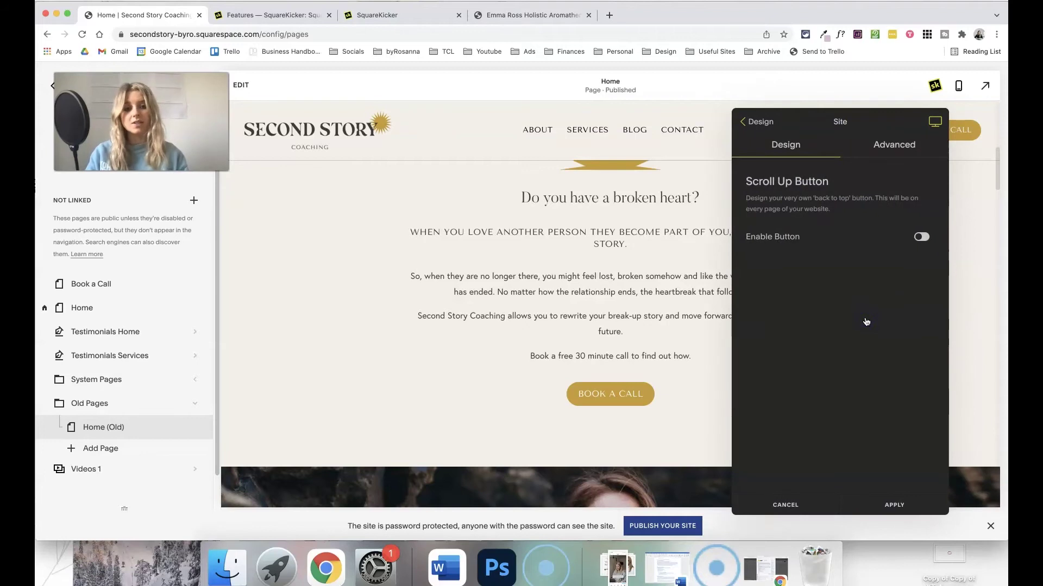
{"action": "left_click", "coordinate": [922, 238]}
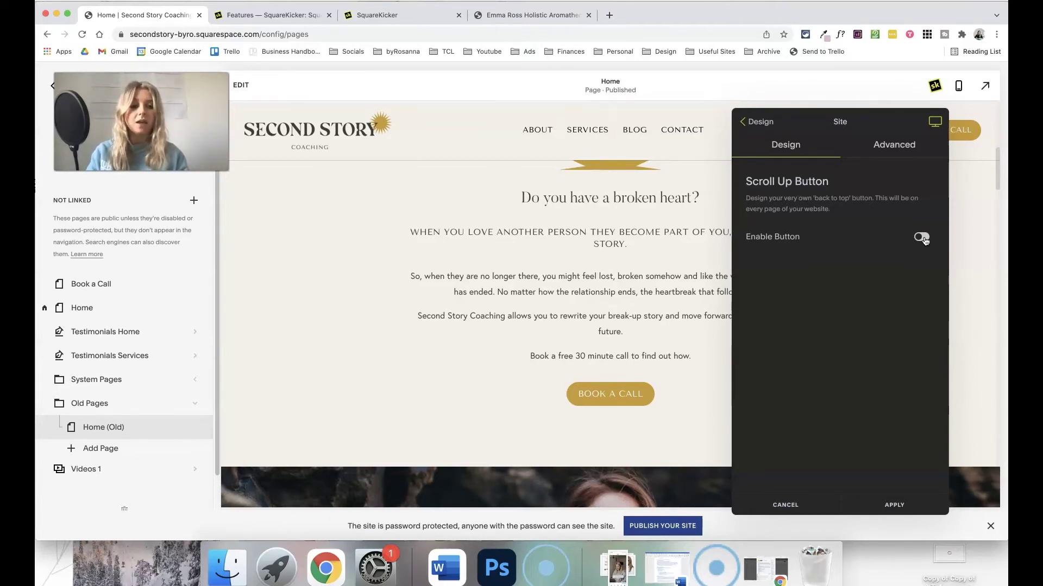
{"action": "left_click", "coordinate": [921, 237]}
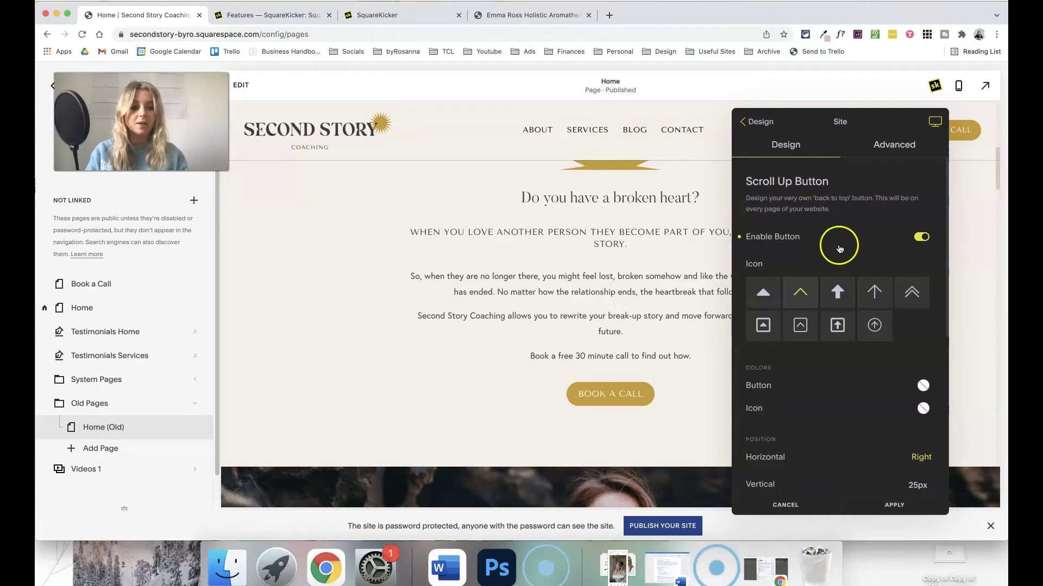
{"action": "left_click_drag", "start_coordinate": [880, 111], "coordinate": [471, 99]}
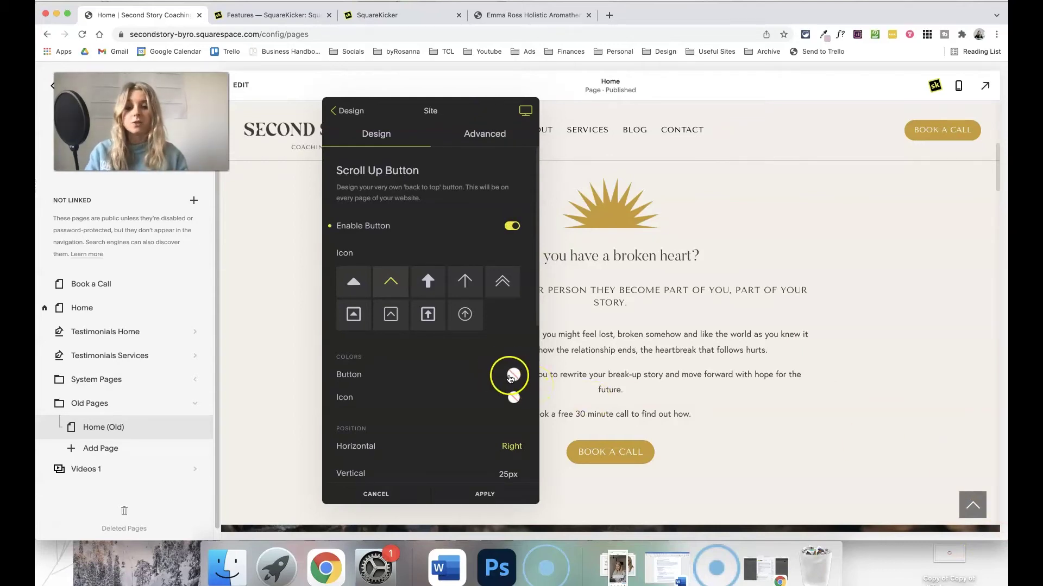
Step: Make the scroll-up button red with a double-chevron icon and 18px vertical offset, then close
{"action": "left_click", "coordinate": [514, 375]}
{"action": "left_click", "coordinate": [437, 300]}
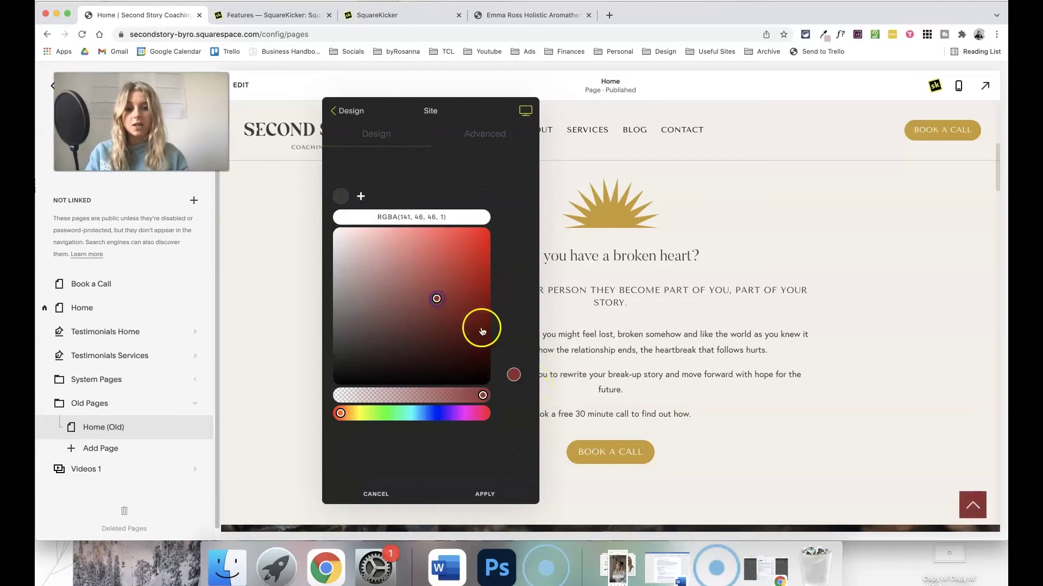
{"action": "left_click", "coordinate": [514, 374]}
{"action": "scroll", "coordinate": [477, 344], "scroll_direction": "down", "scroll_amount": 1}
{"action": "left_click", "coordinate": [500, 263]}
{"action": "scroll", "coordinate": [449, 427], "scroll_direction": "down", "scroll_amount": 1}
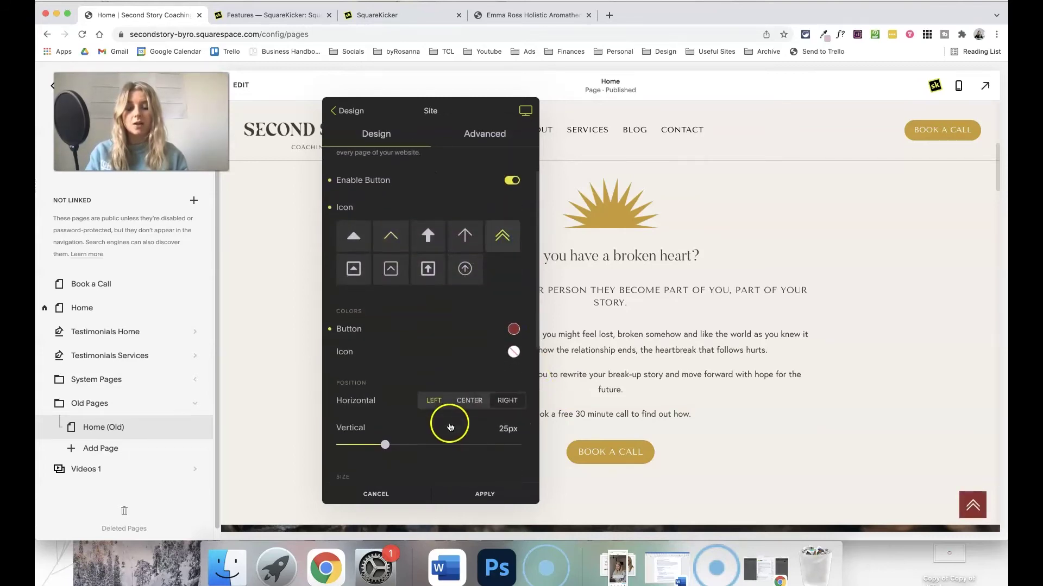
{"action": "scroll", "coordinate": [450, 426], "scroll_direction": "down", "scroll_amount": 1}
{"action": "left_click_drag", "start_coordinate": [385, 385], "coordinate": [373, 403]}
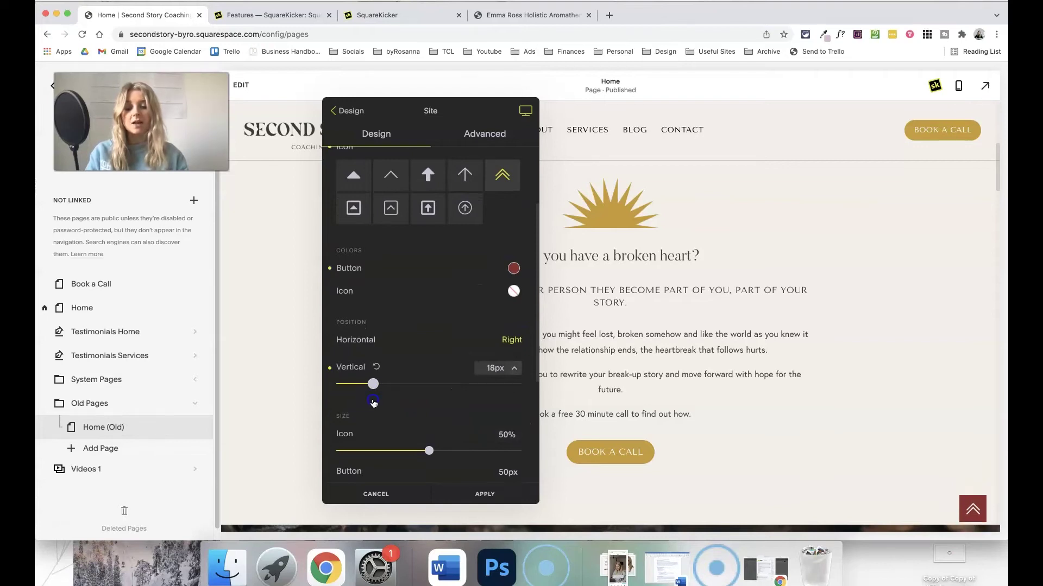
{"action": "scroll", "coordinate": [419, 401], "scroll_direction": "down", "scroll_amount": 1}
{"action": "scroll", "coordinate": [419, 401], "scroll_direction": "down", "scroll_amount": 2}
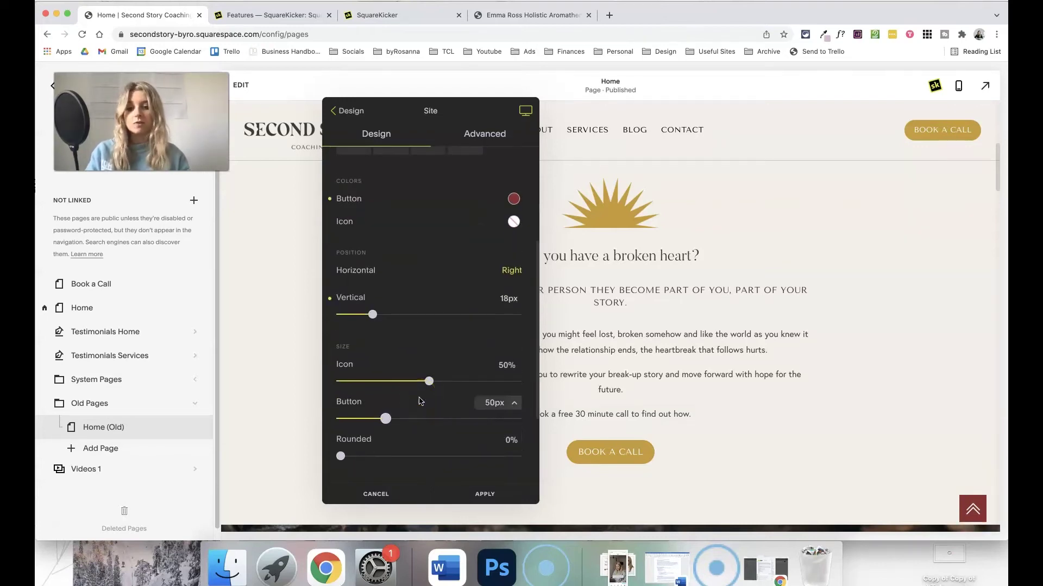
{"action": "left_click", "coordinate": [396, 499]}
Step: Open the homepage full-width and scroll through its sections to the hands-image quote section
{"action": "left_click", "coordinate": [758, 268]}
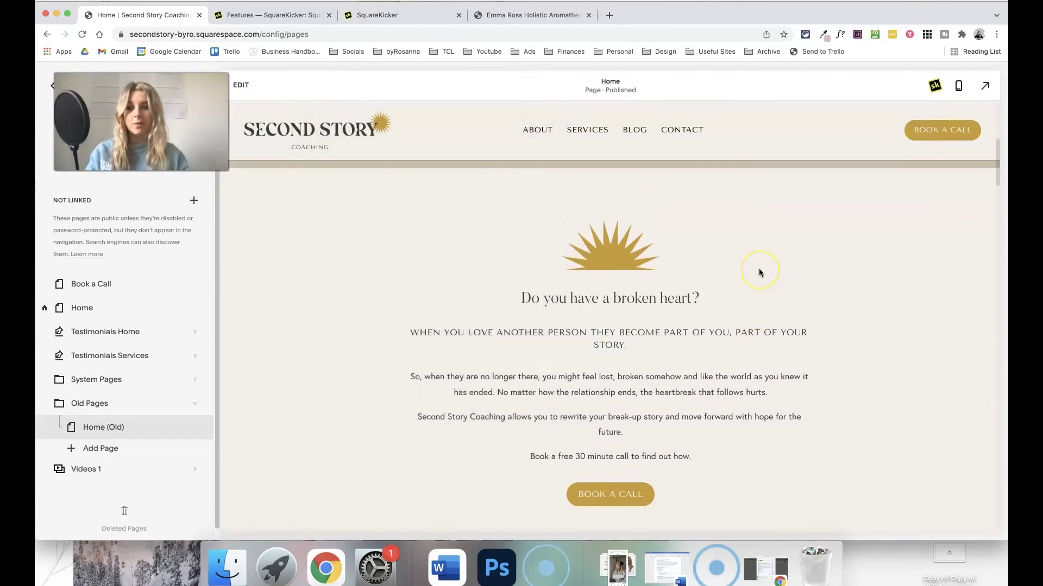
{"action": "scroll", "coordinate": [520, 268], "scroll_direction": "down", "scroll_amount": 5}
{"action": "scroll", "coordinate": [536, 267], "scroll_direction": "up", "scroll_amount": 2}
{"action": "scroll", "coordinate": [536, 271], "scroll_direction": "down", "scroll_amount": 8}
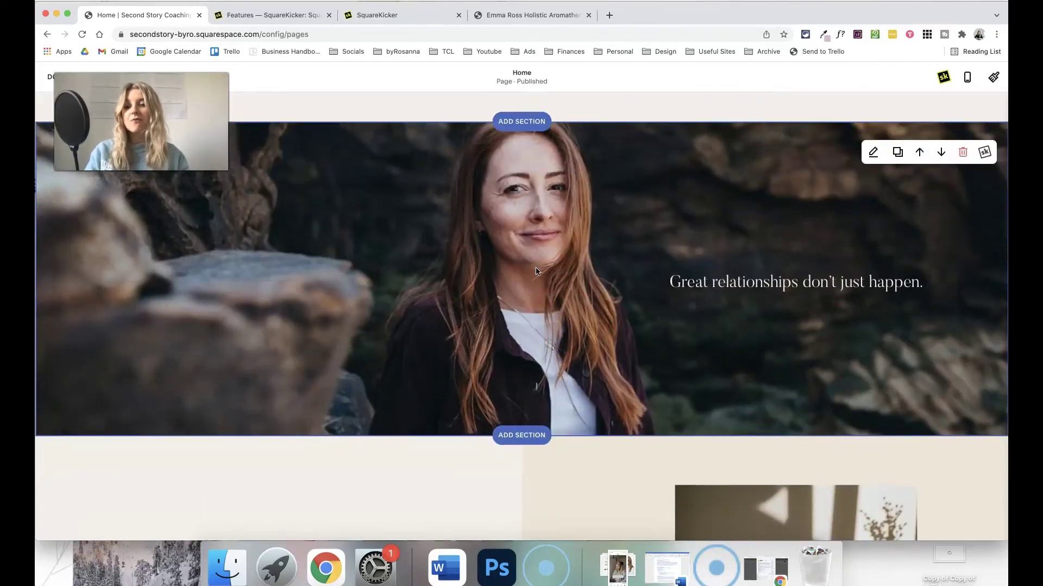
{"action": "mouse_move", "coordinate": [457, 239]}
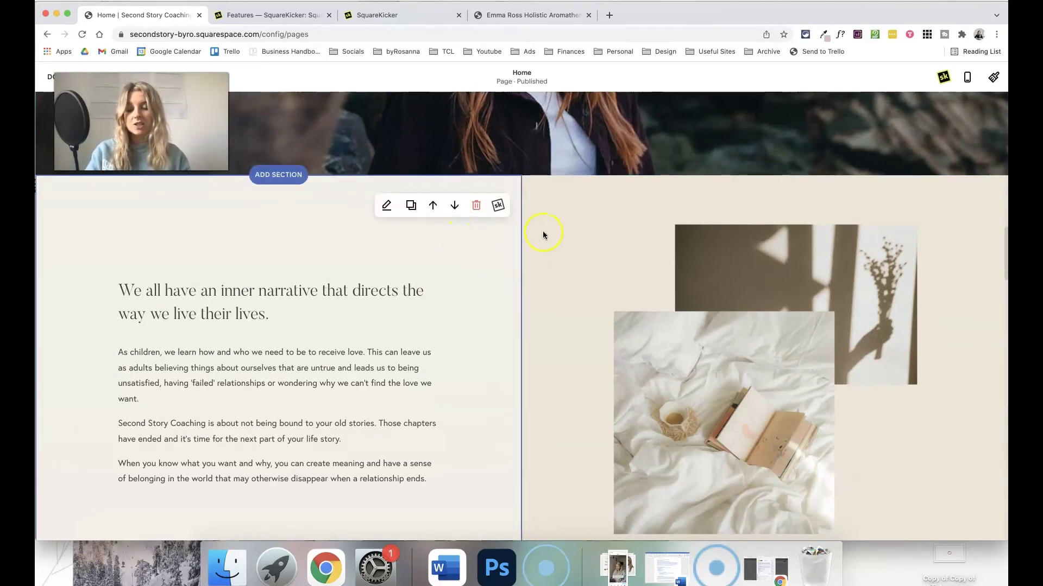
{"action": "mouse_move", "coordinate": [549, 240]}
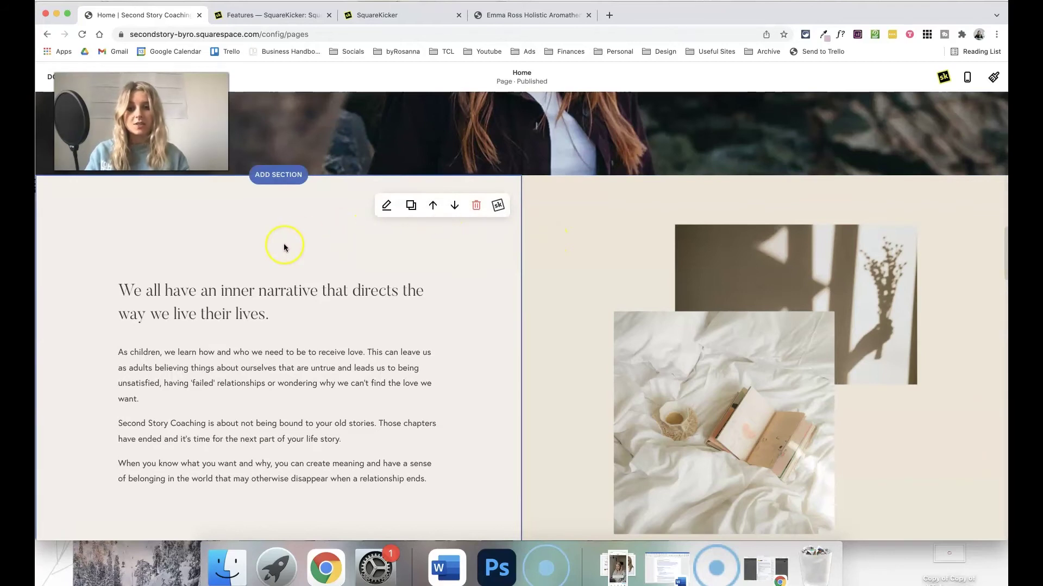
{"action": "scroll", "coordinate": [284, 247], "scroll_direction": "down", "scroll_amount": 1}
{"action": "scroll", "coordinate": [283, 247], "scroll_direction": "up", "scroll_amount": 6}
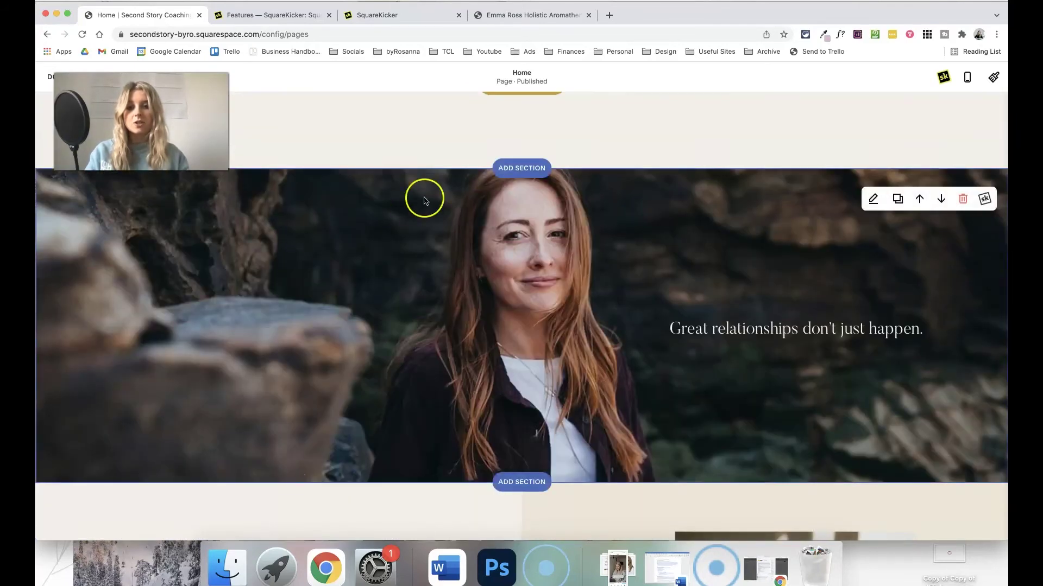
{"action": "scroll", "coordinate": [424, 200], "scroll_direction": "up", "scroll_amount": 10}
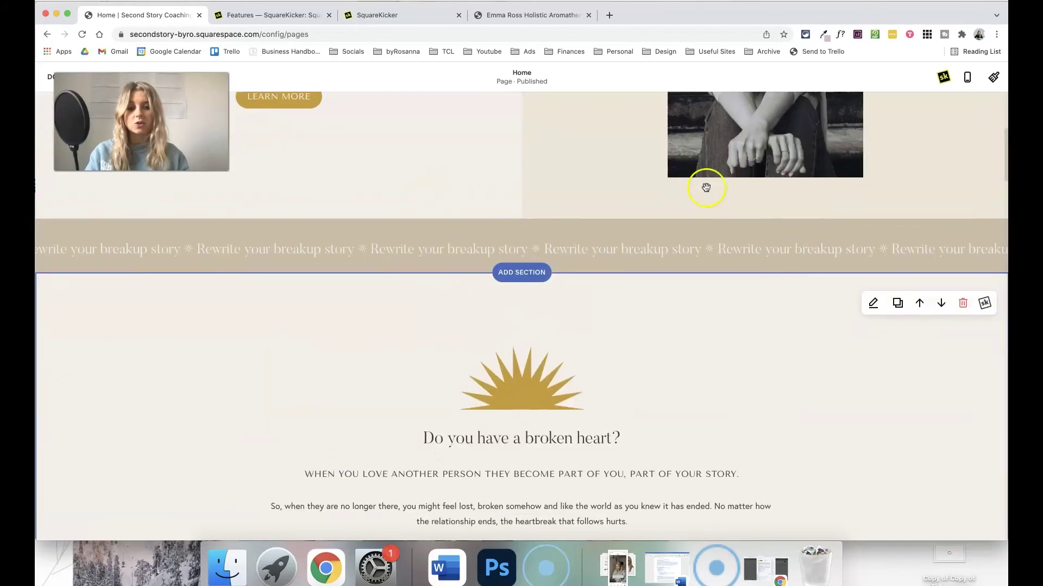
{"action": "scroll", "coordinate": [715, 112], "scroll_direction": "down", "scroll_amount": 10}
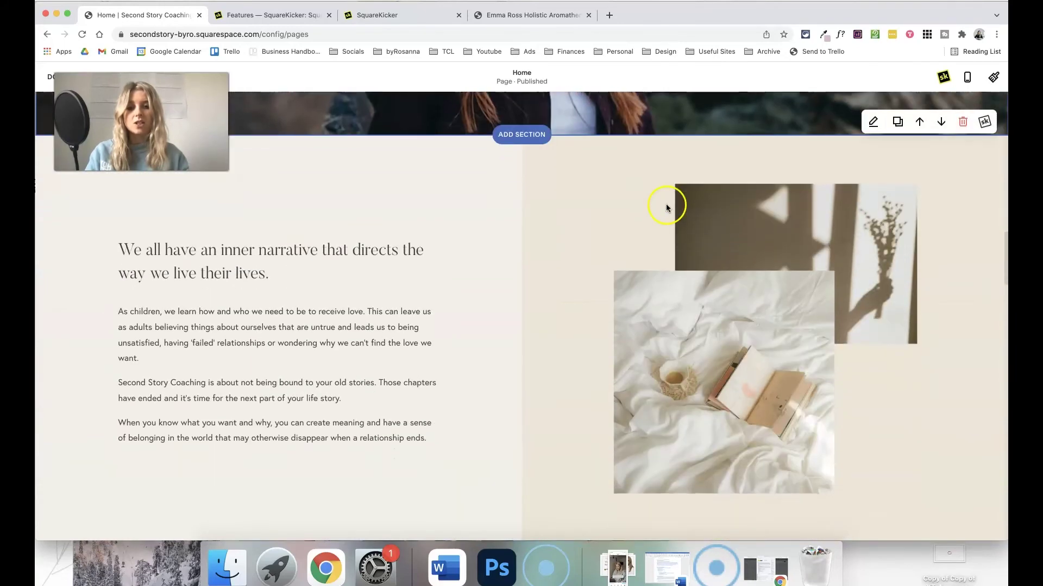
{"action": "scroll", "coordinate": [665, 204], "scroll_direction": "down", "scroll_amount": 1}
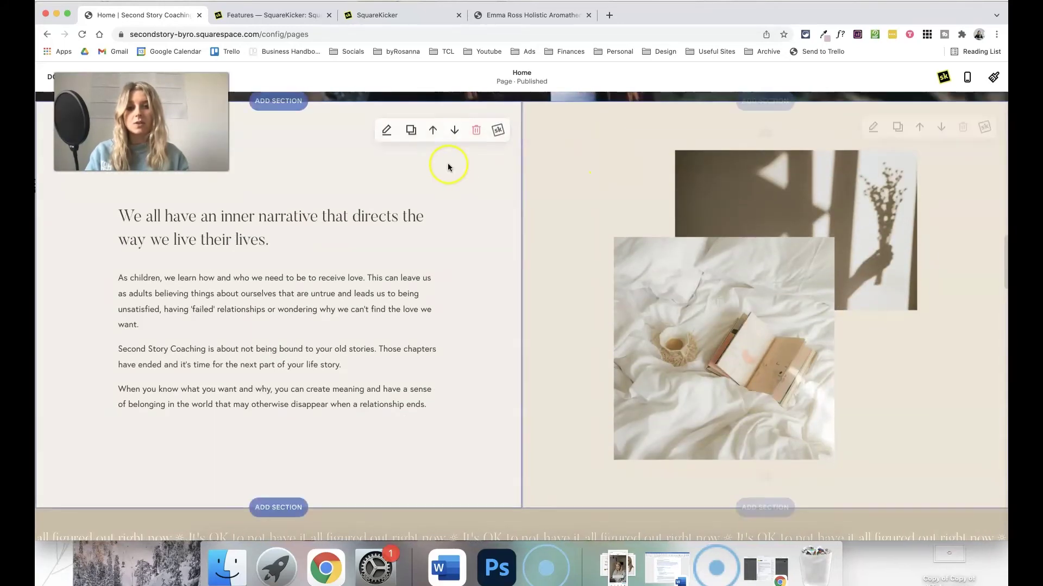
{"action": "scroll", "coordinate": [527, 255], "scroll_direction": "down", "scroll_amount": 1}
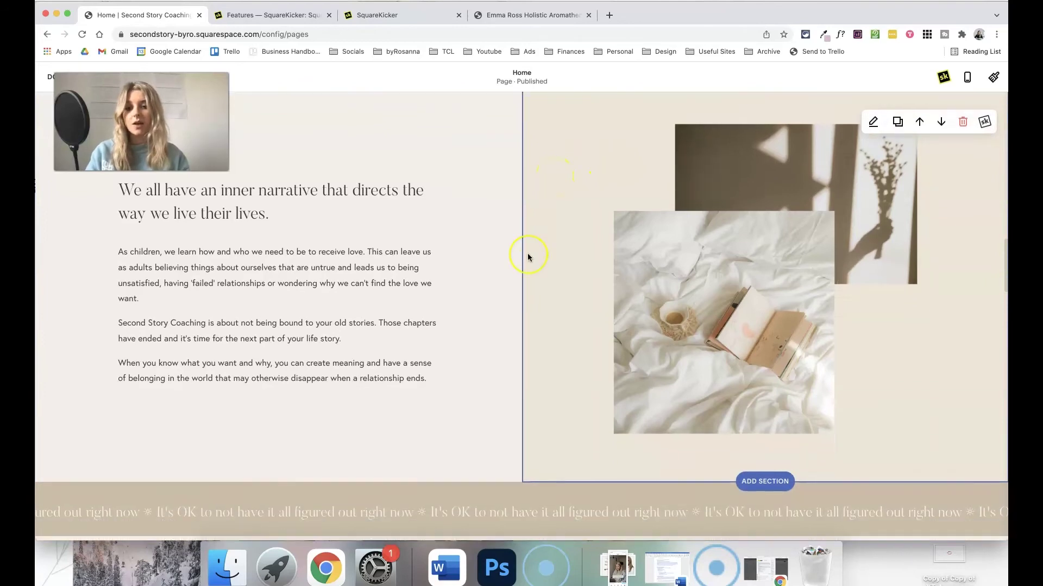
{"action": "scroll", "coordinate": [528, 255], "scroll_direction": "down", "scroll_amount": 10}
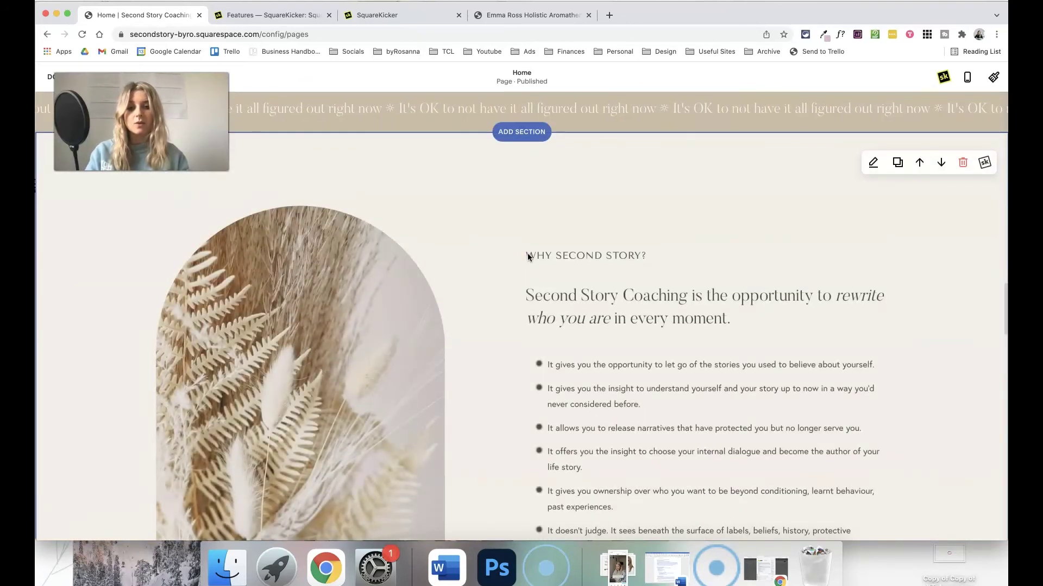
{"action": "scroll", "coordinate": [528, 255], "scroll_direction": "down", "scroll_amount": 15}
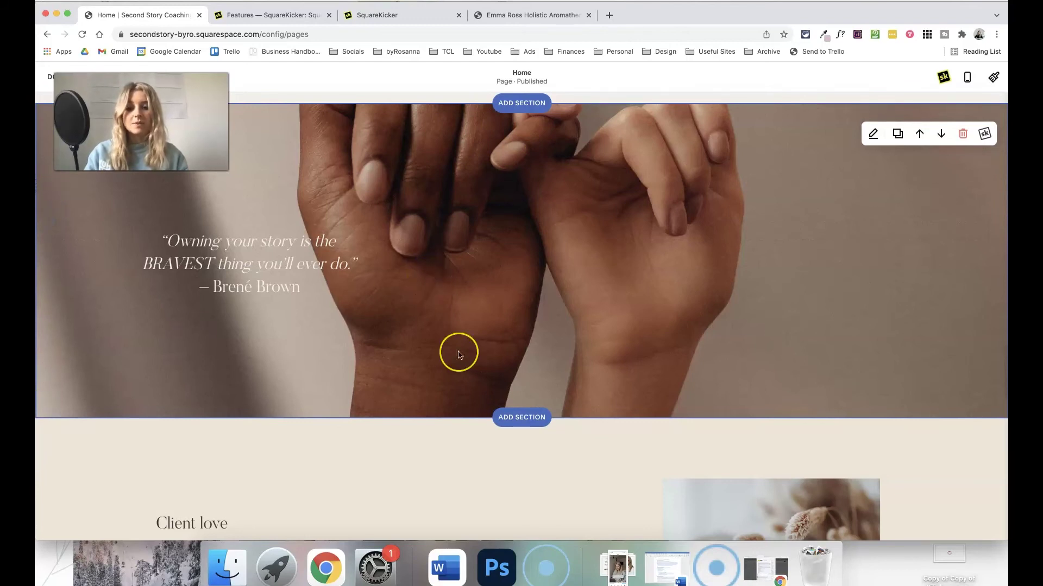
{"action": "scroll", "coordinate": [459, 351], "scroll_direction": "down", "scroll_amount": 2}
{"action": "scroll", "coordinate": [459, 353], "scroll_direction": "up", "scroll_amount": 3}
{"action": "scroll", "coordinate": [459, 354], "scroll_direction": "down", "scroll_amount": 1}
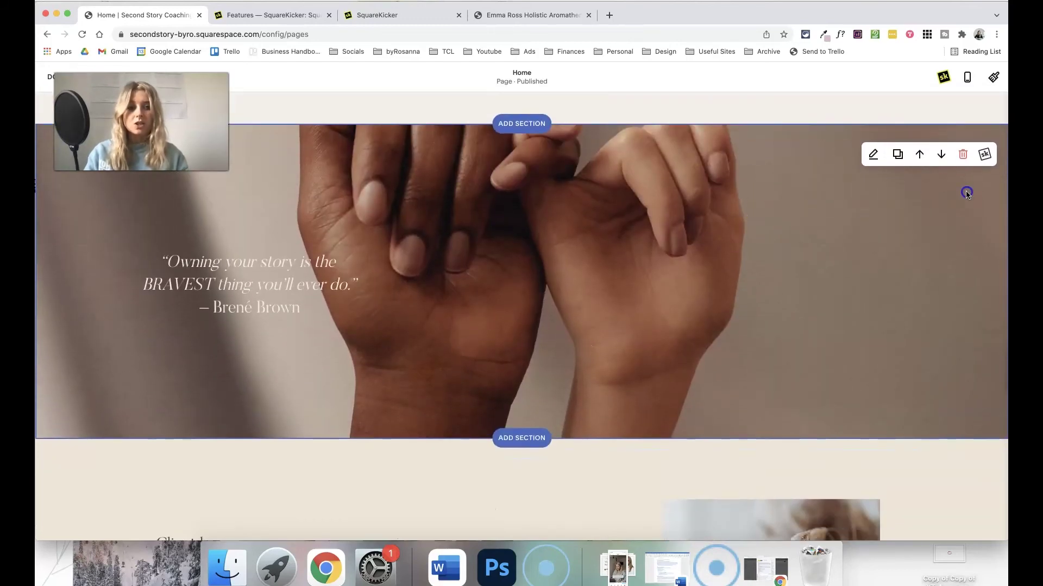
Step: Compare width options and apply 1/2 - 50% width to the quote section
{"action": "left_click", "coordinate": [983, 154]}
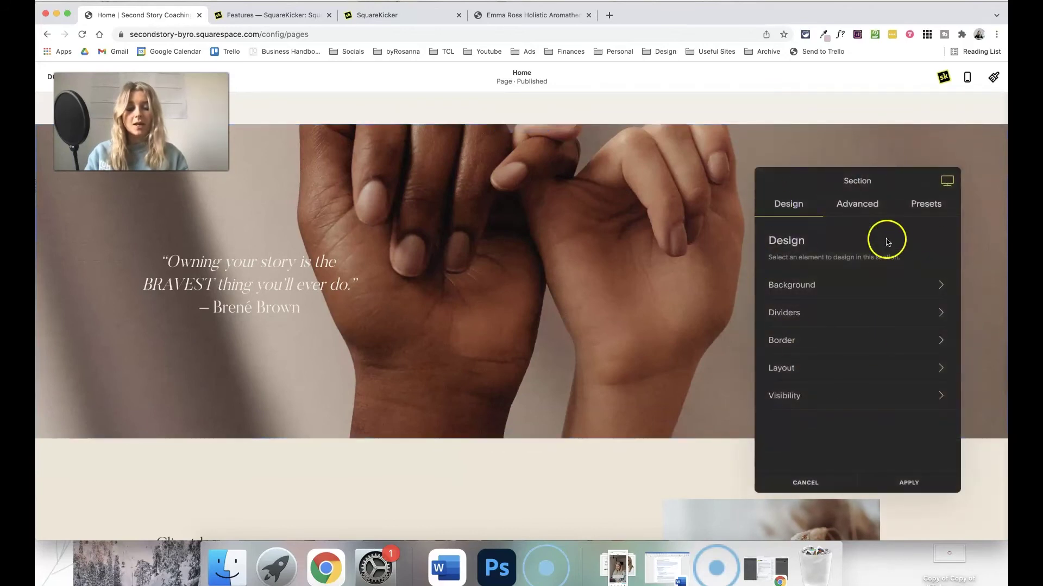
{"action": "left_click", "coordinate": [827, 369]}
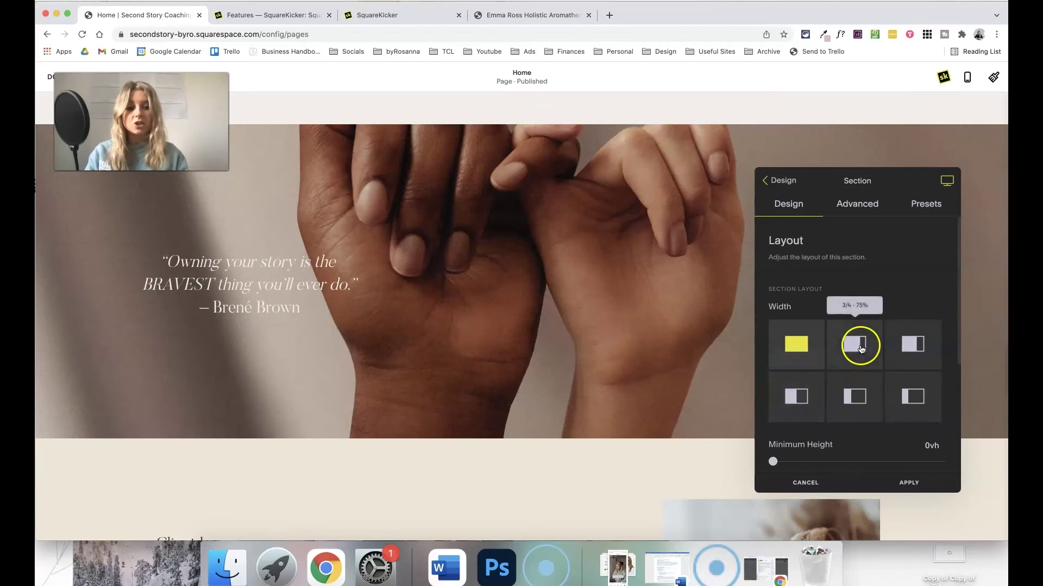
{"action": "left_click", "coordinate": [798, 400]}
{"action": "left_click", "coordinate": [855, 398]}
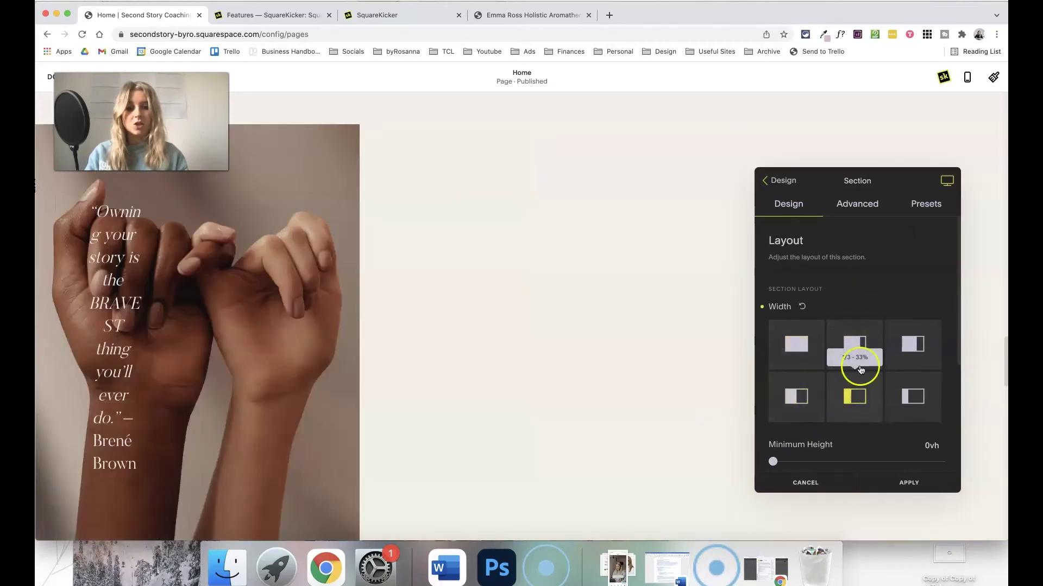
{"action": "left_click", "coordinate": [856, 352]}
{"action": "left_click", "coordinate": [912, 344]}
{"action": "left_click", "coordinate": [801, 343]}
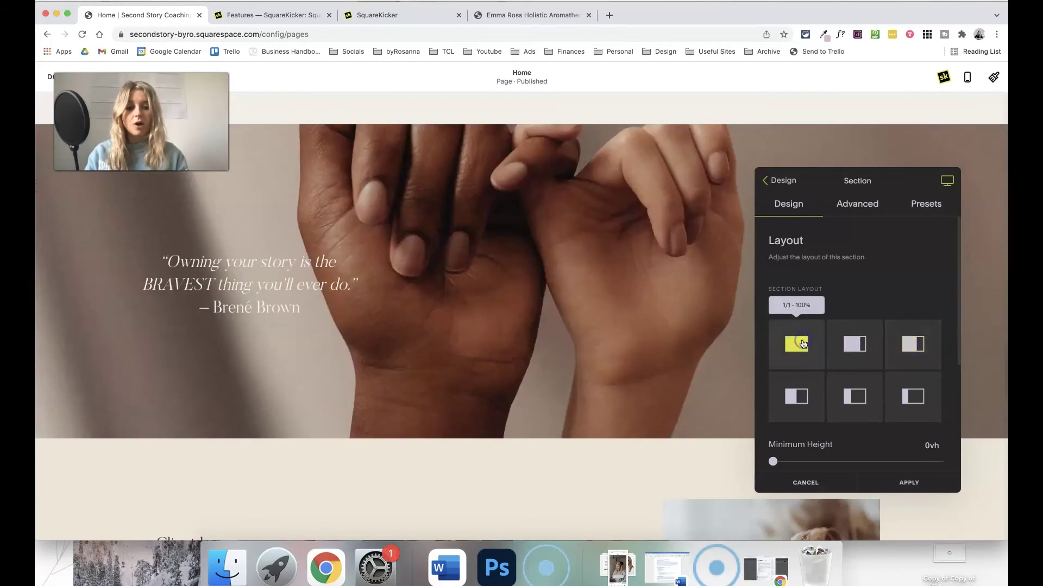
{"action": "left_click", "coordinate": [802, 391]}
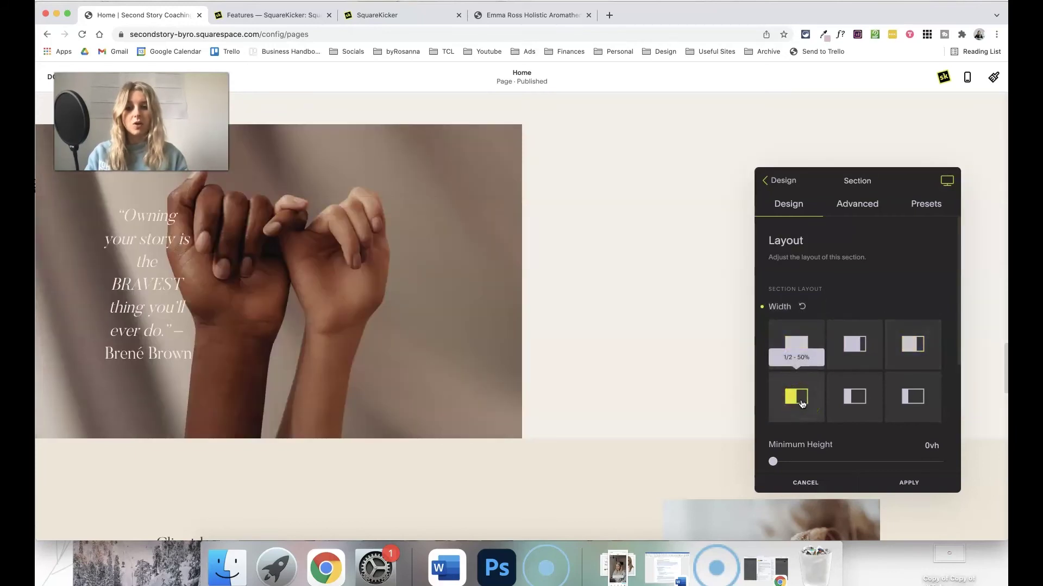
{"action": "left_click", "coordinate": [918, 483]}
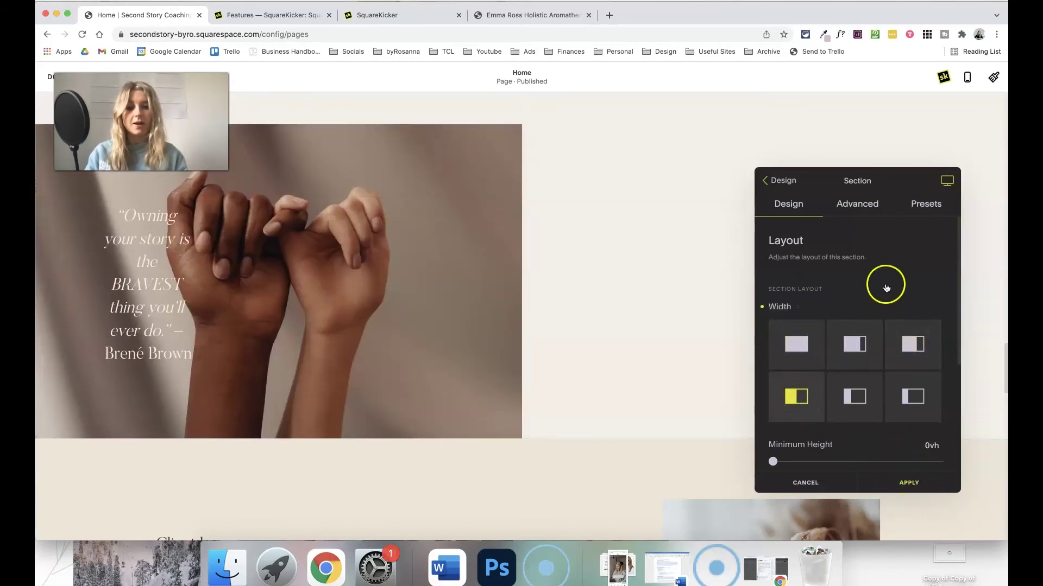
Step: In the mobile view, set the quote section to 1/1 - 100%, then return to All Devices
{"action": "left_click", "coordinate": [946, 180]}
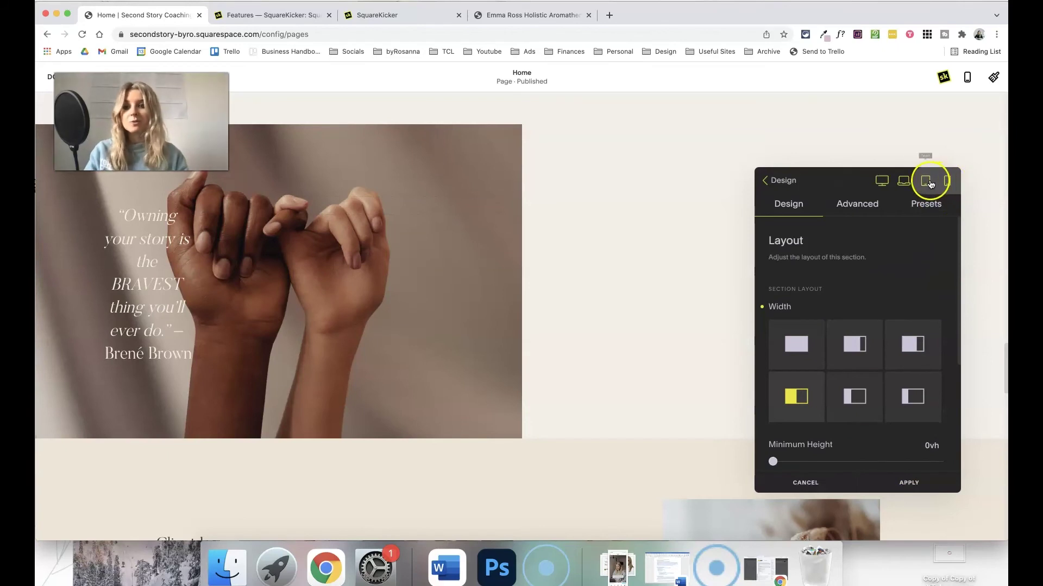
{"action": "left_click", "coordinate": [946, 181]}
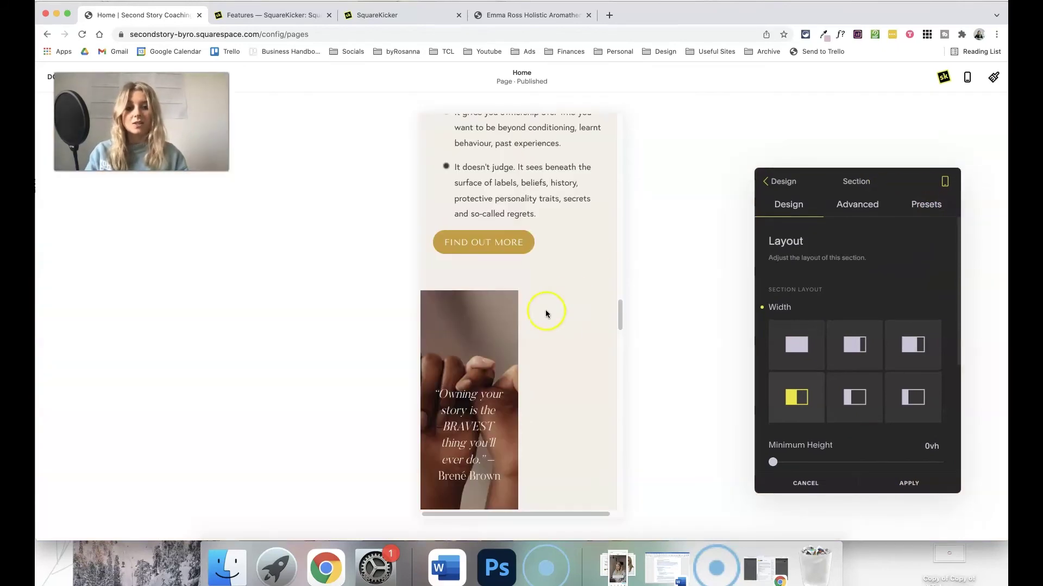
{"action": "scroll", "coordinate": [546, 314], "scroll_direction": "down", "scroll_amount": 2}
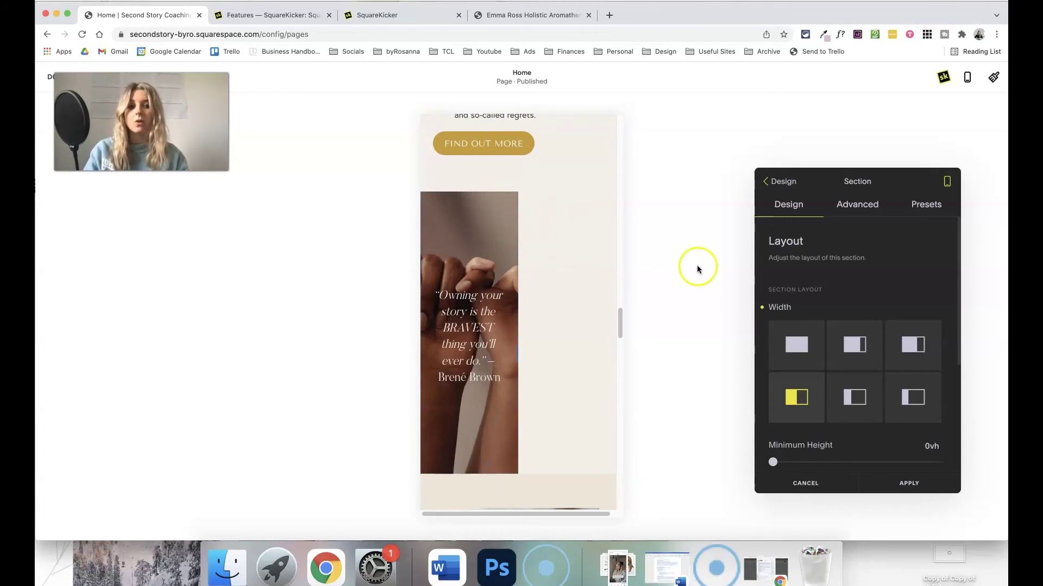
{"action": "left_click", "coordinate": [797, 344]}
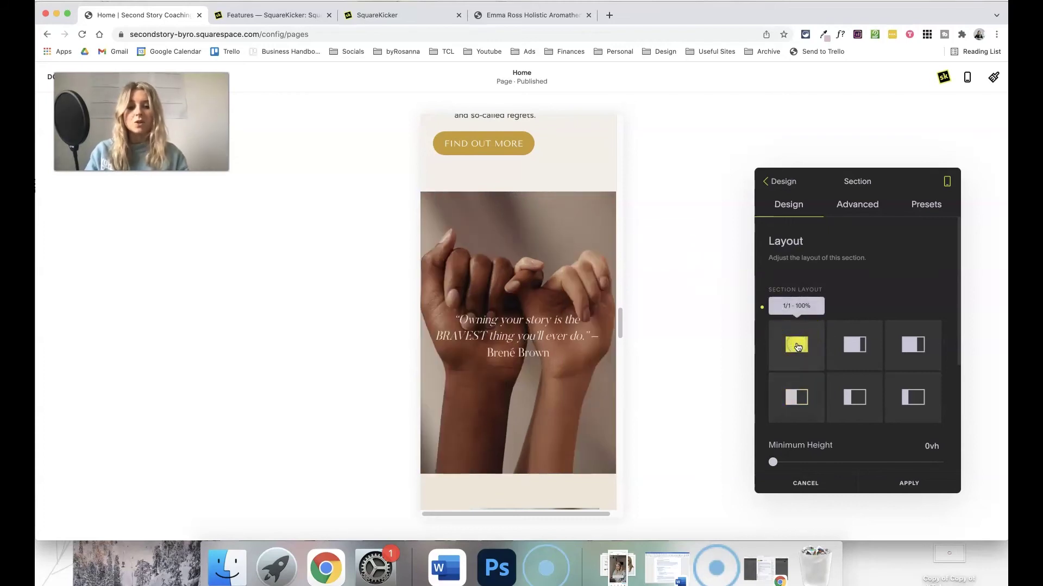
{"action": "mouse_move", "coordinate": [942, 181]}
{"action": "left_click", "coordinate": [880, 183]}
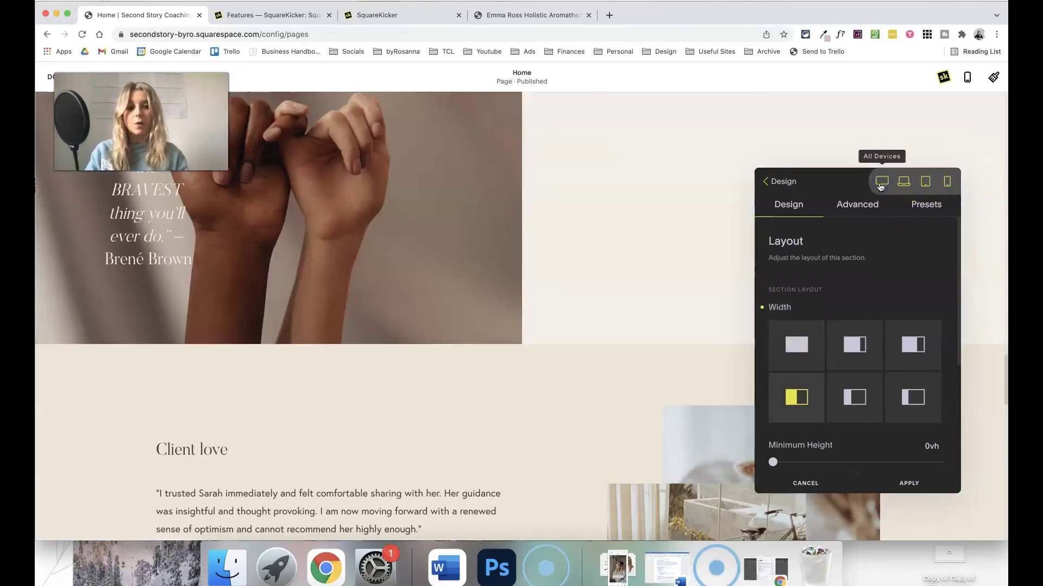
{"action": "scroll", "coordinate": [558, 261], "scroll_direction": "up", "scroll_amount": 3}
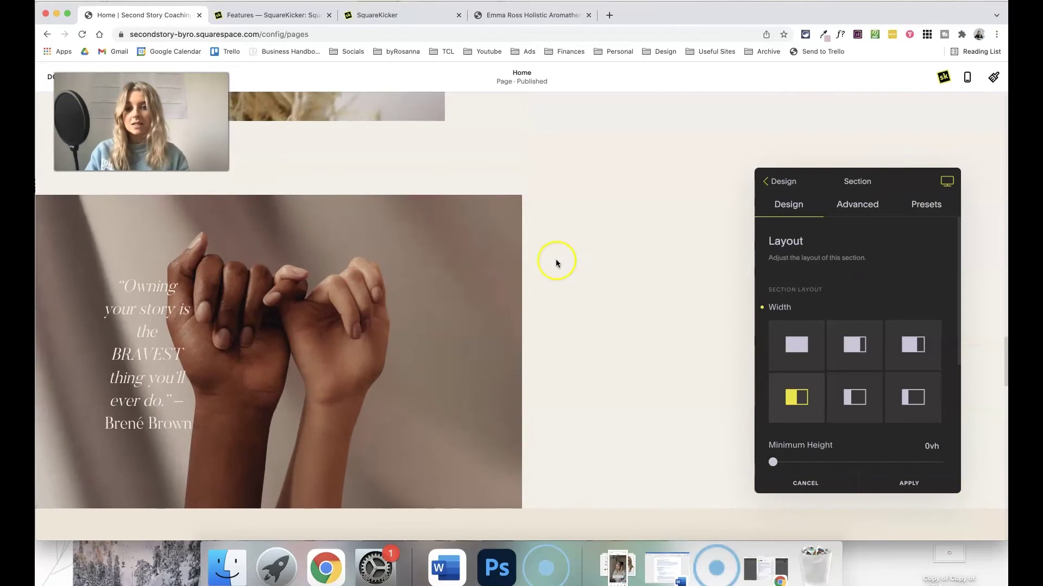
Step: Close the quote section's design panel and scroll down to the Client love section
{"action": "left_click", "coordinate": [792, 479]}
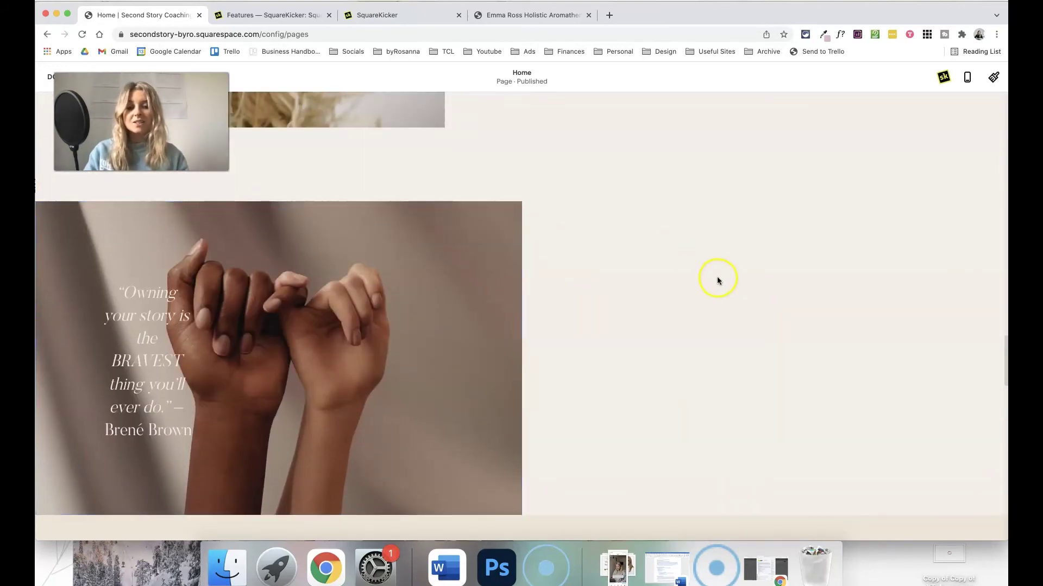
{"action": "scroll", "coordinate": [811, 350], "scroll_direction": "down", "scroll_amount": 2}
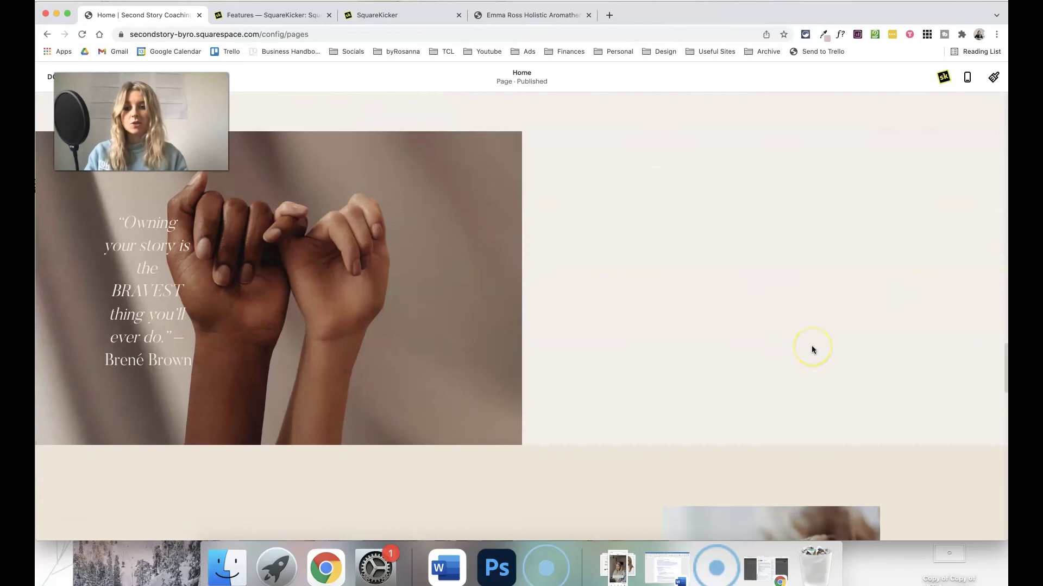
{"action": "scroll", "coordinate": [811, 349], "scroll_direction": "down", "scroll_amount": 3}
{"action": "scroll", "coordinate": [526, 377], "scroll_direction": "down", "scroll_amount": 2}
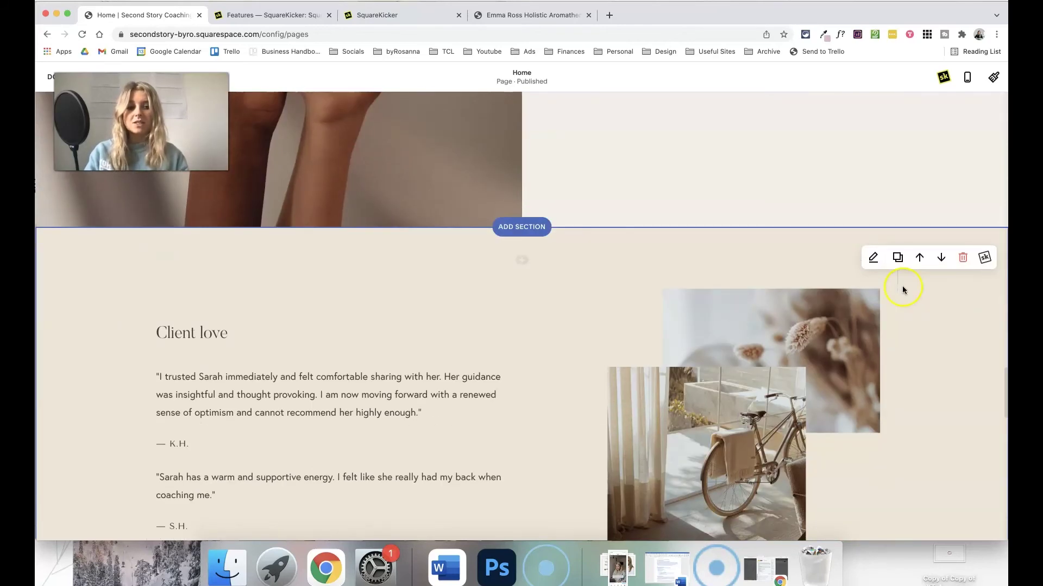
{"action": "scroll", "coordinate": [903, 290], "scroll_direction": "down", "scroll_amount": 1}
Step: Try half-width layout options for the Client love section beside the quote image
{"action": "left_click", "coordinate": [985, 225]}
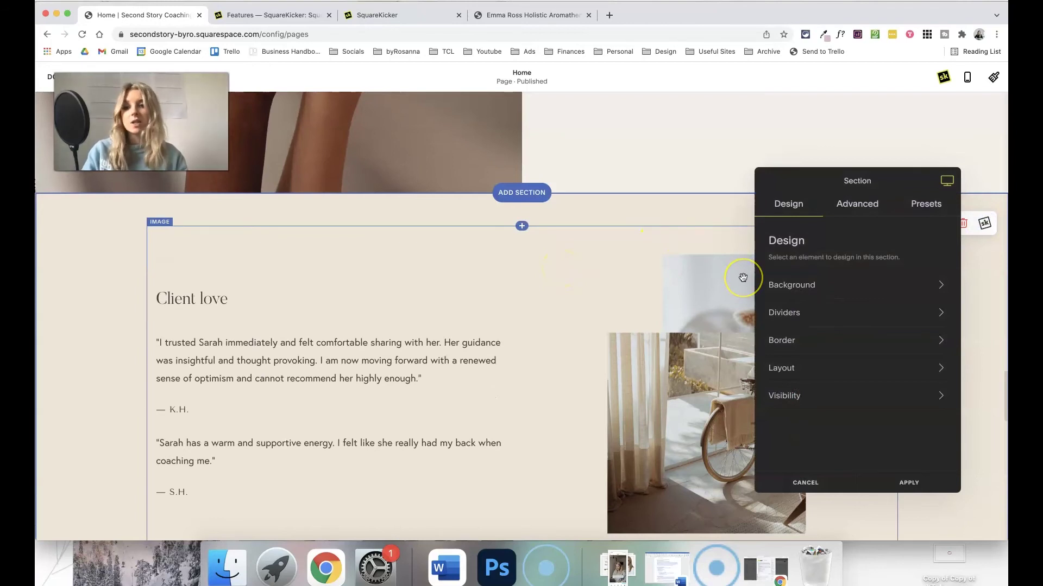
{"action": "left_click", "coordinate": [864, 372]}
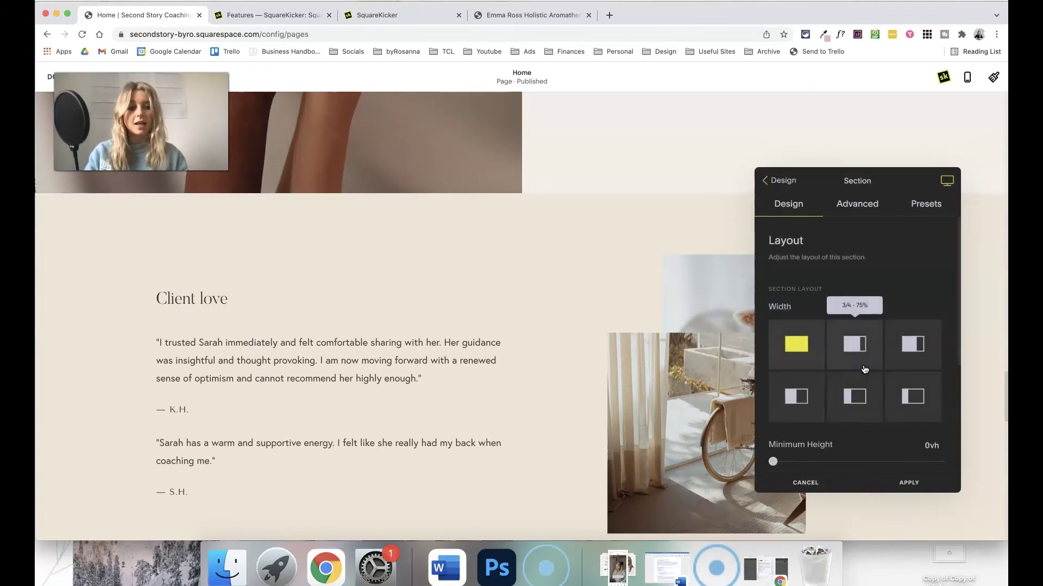
{"action": "left_click", "coordinate": [808, 401]}
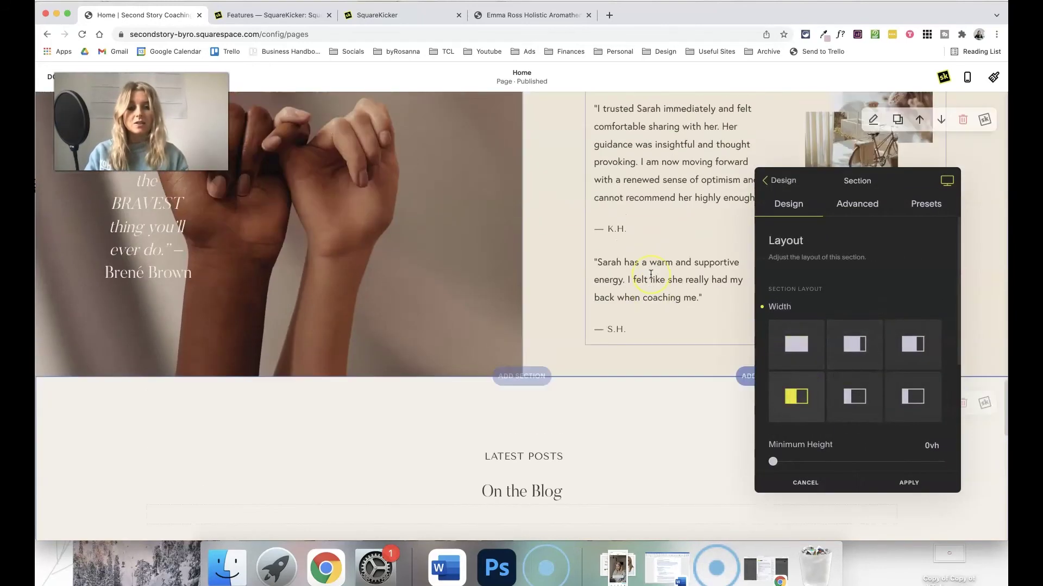
{"action": "scroll", "coordinate": [650, 274], "scroll_direction": "up", "scroll_amount": 2}
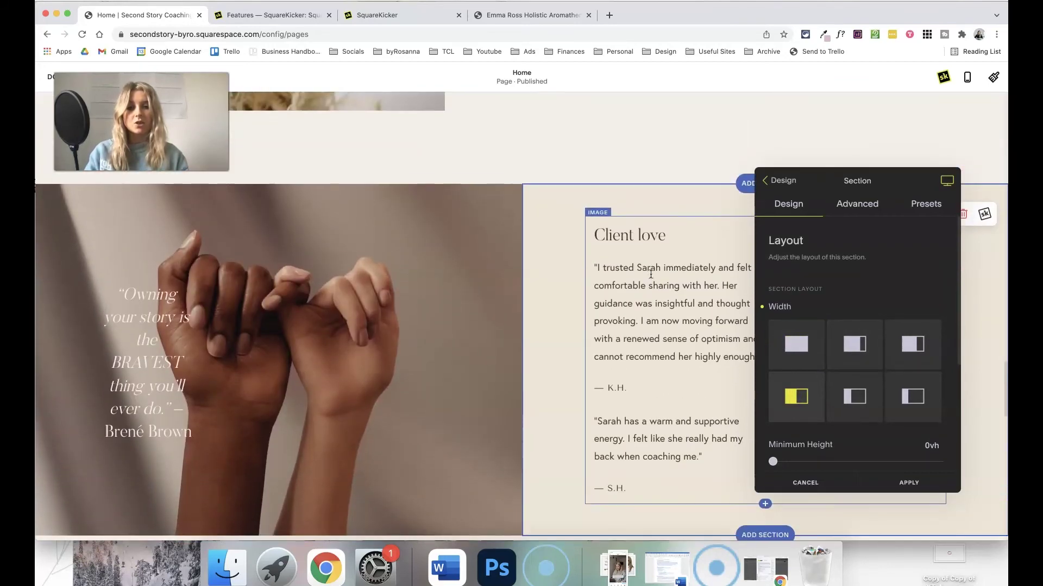
{"action": "left_click", "coordinate": [324, 234]}
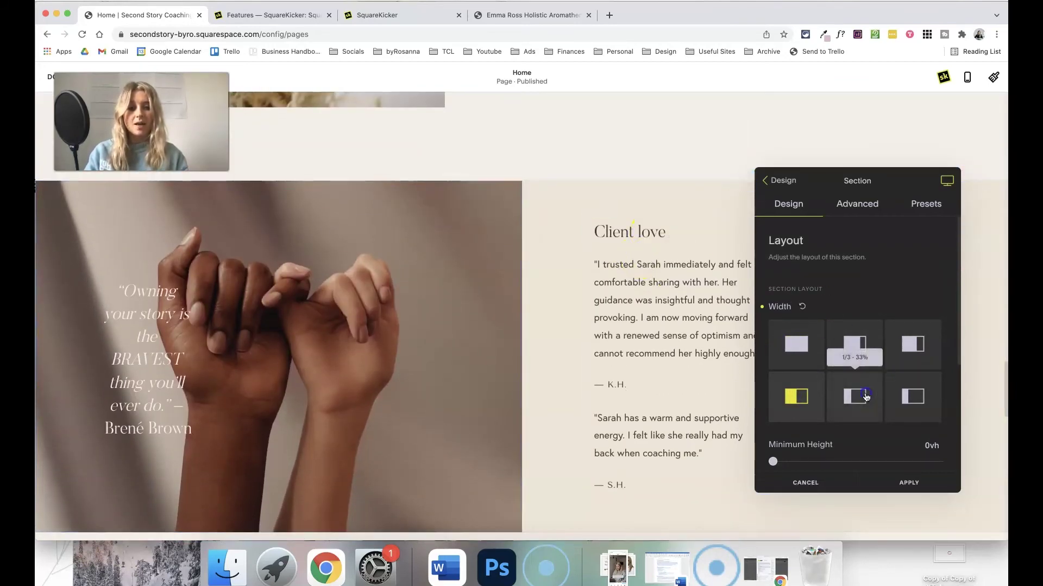
{"action": "left_click", "coordinate": [784, 353]}
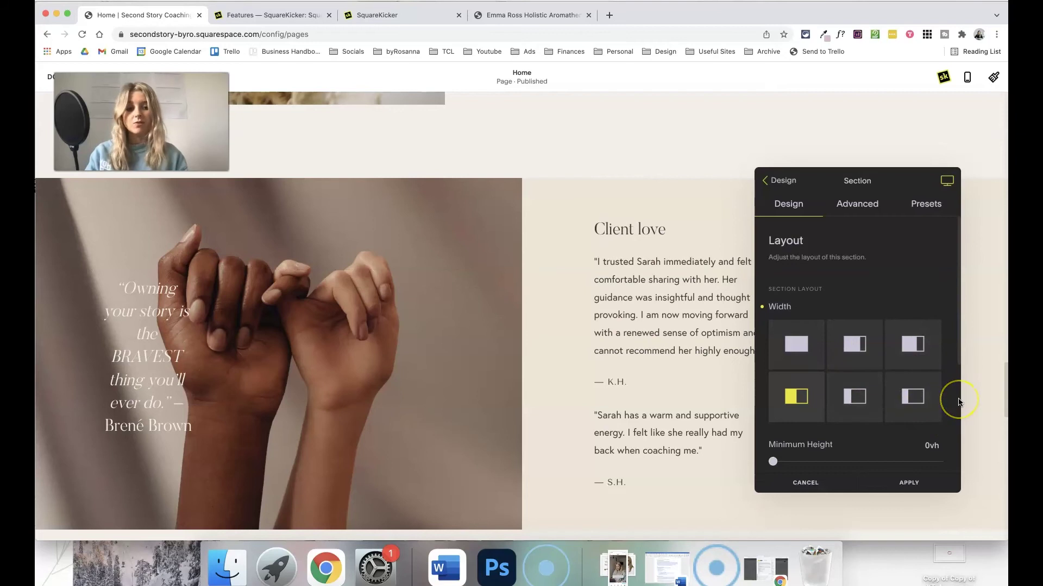
{"action": "left_click", "coordinate": [872, 399]}
{"action": "left_click", "coordinate": [509, 286]}
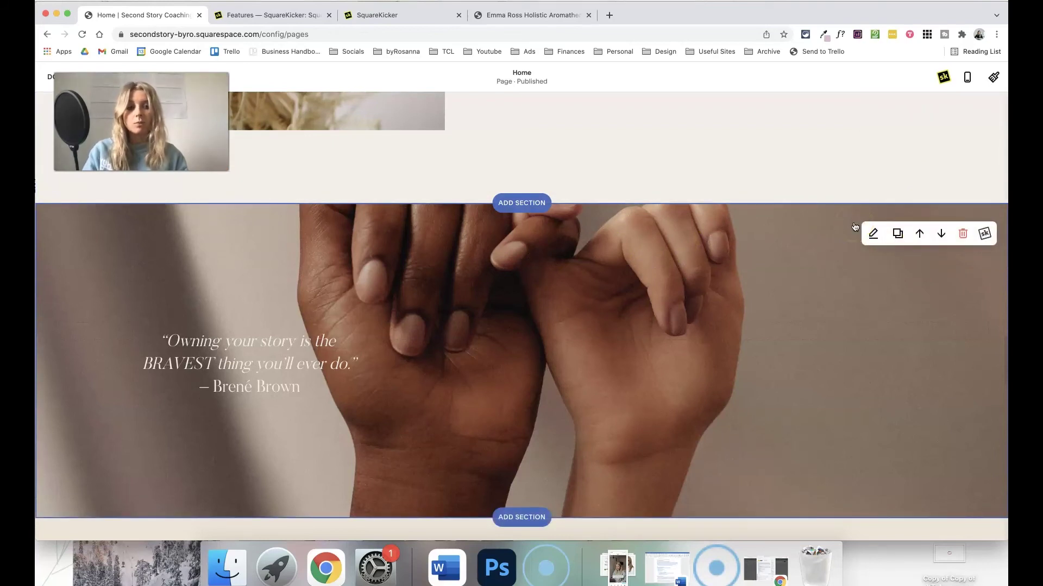
{"action": "scroll", "coordinate": [812, 209], "scroll_direction": "up", "scroll_amount": 3}
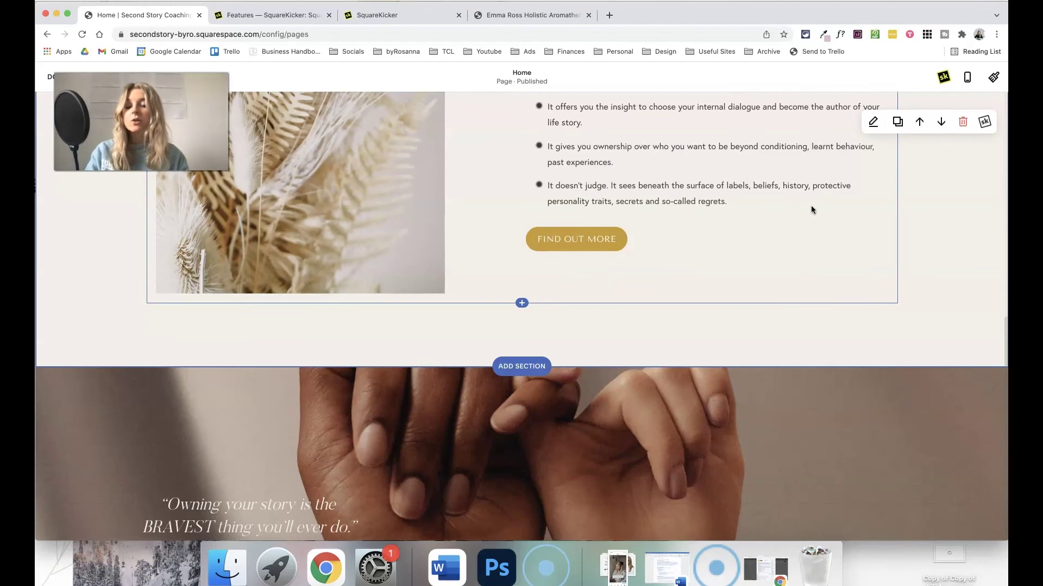
{"action": "scroll", "coordinate": [812, 209], "scroll_direction": "up", "scroll_amount": 1}
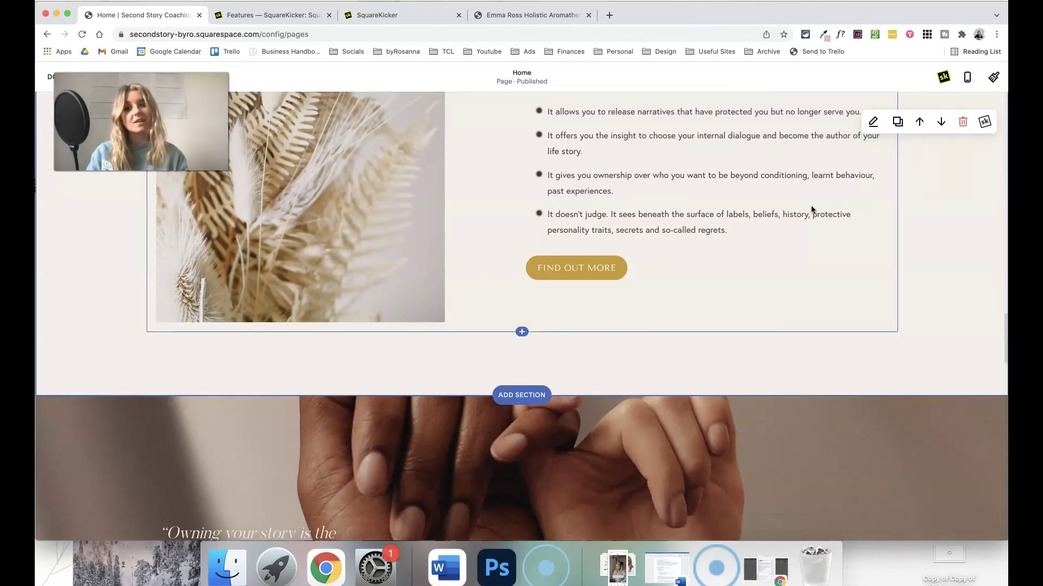
{"action": "scroll", "coordinate": [811, 209], "scroll_direction": "up", "scroll_amount": 1}
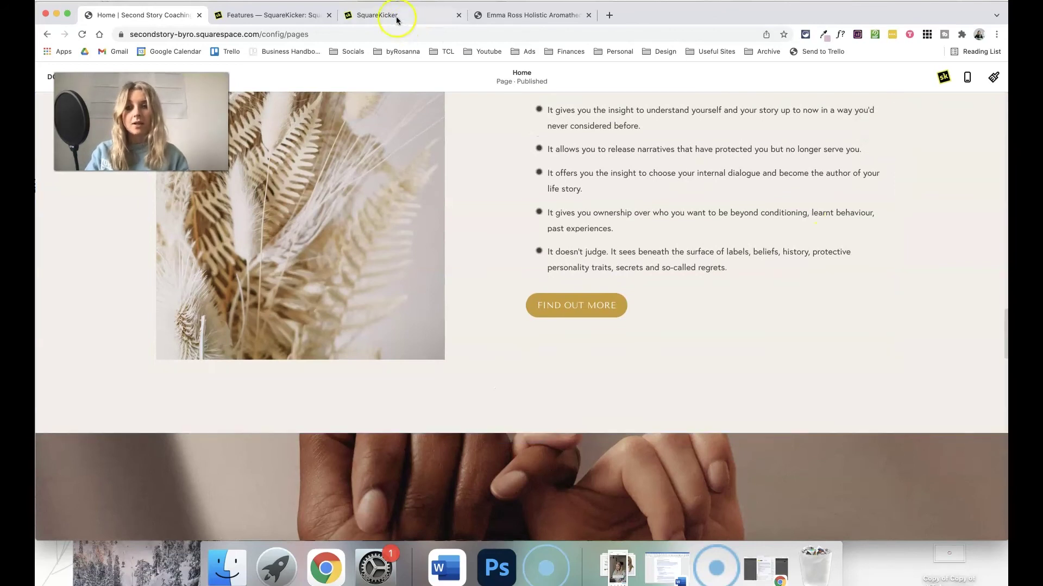
Step: Switch to the SquareKicker pricing tab and scroll to the USD$12, 18, 39 and 69 plans
{"action": "left_click", "coordinate": [272, 14]}
{"action": "scroll", "coordinate": [732, 263], "scroll_direction": "down", "scroll_amount": 2}
{"action": "scroll", "coordinate": [766, 175], "scroll_direction": "down", "scroll_amount": 4}
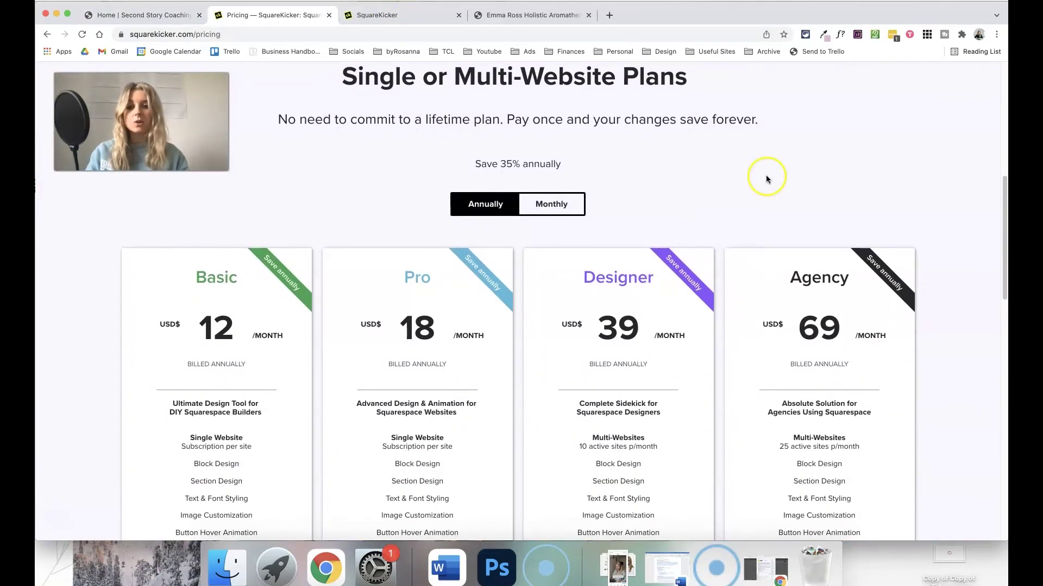
{"action": "scroll", "coordinate": [766, 175], "scroll_direction": "up", "scroll_amount": 2}
{"action": "scroll", "coordinate": [484, 275], "scroll_direction": "down", "scroll_amount": 2}
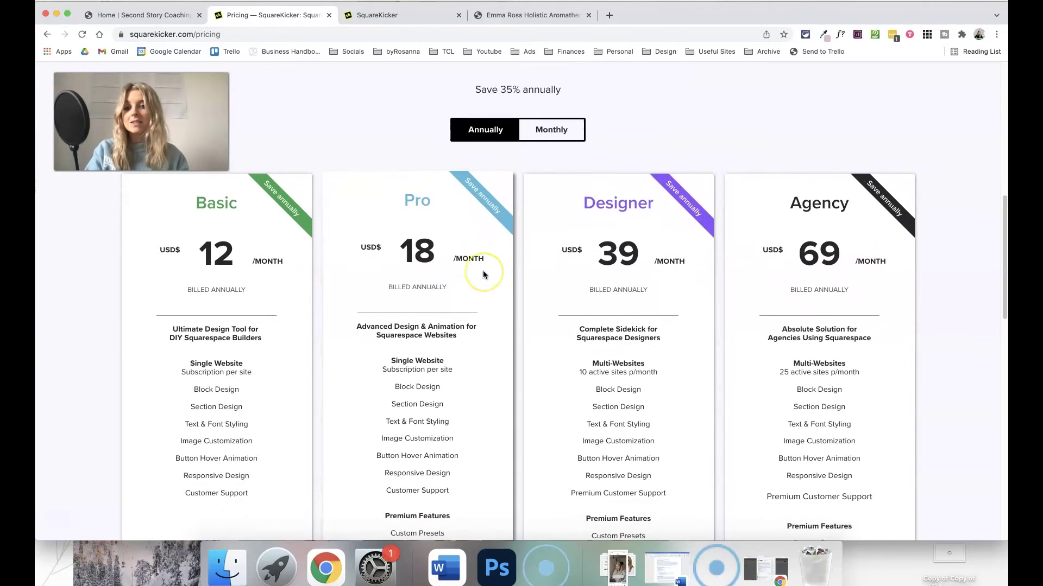
{"action": "scroll", "coordinate": [273, 240], "scroll_direction": "up", "scroll_amount": 1}
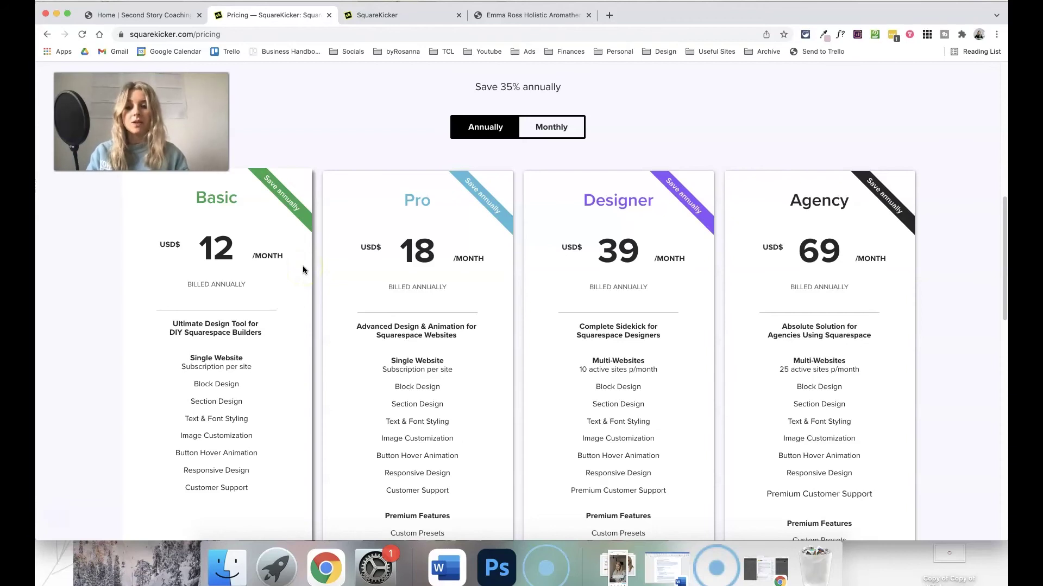
{"action": "scroll", "coordinate": [267, 319], "scroll_direction": "down", "scroll_amount": 1}
{"action": "scroll", "coordinate": [267, 319], "scroll_direction": "down", "scroll_amount": 1}
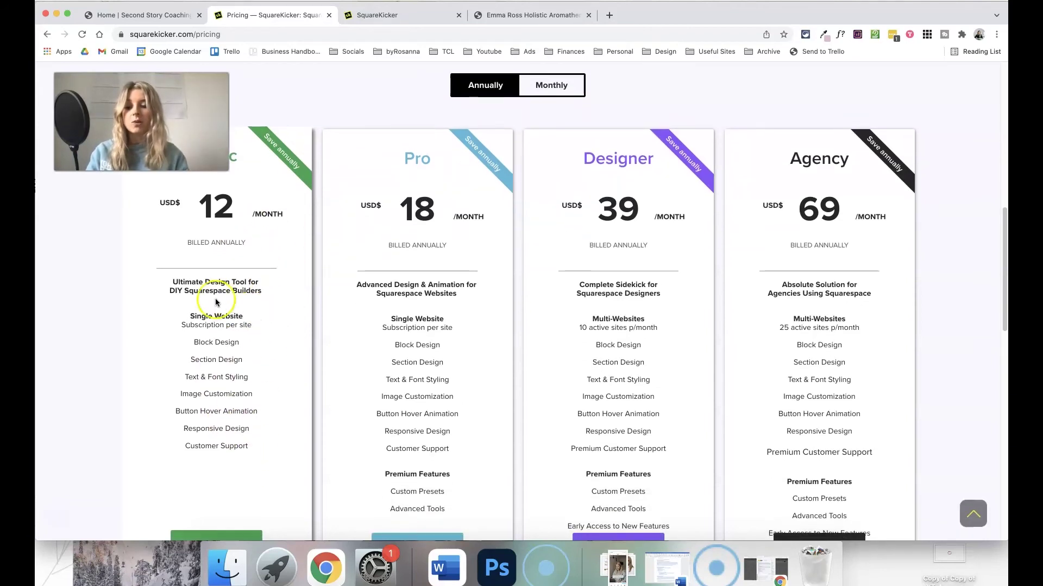
{"action": "scroll", "coordinate": [220, 455], "scroll_direction": "down", "scroll_amount": 2}
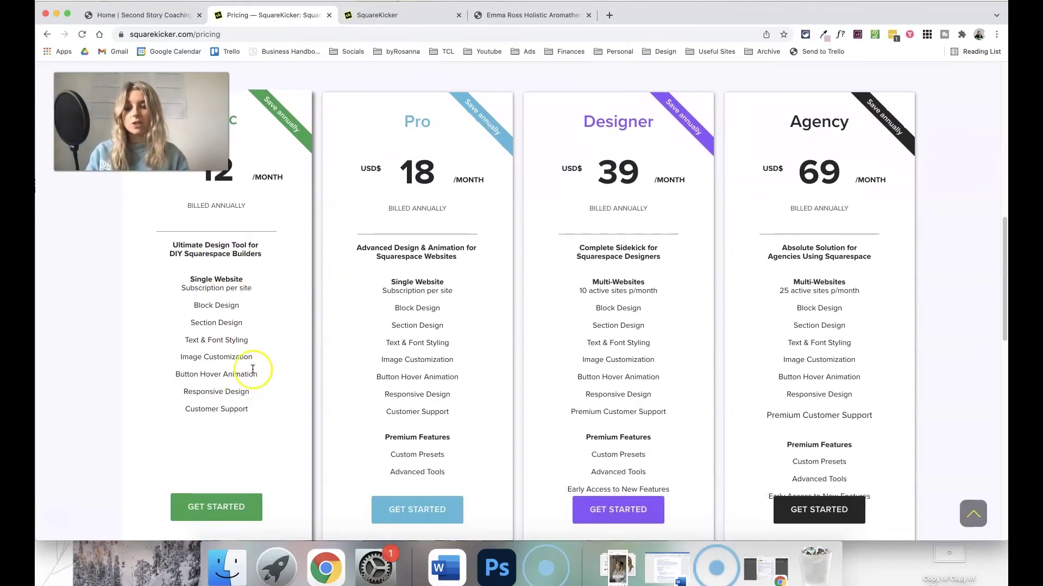
{"action": "scroll", "coordinate": [390, 429], "scroll_direction": "down", "scroll_amount": 2}
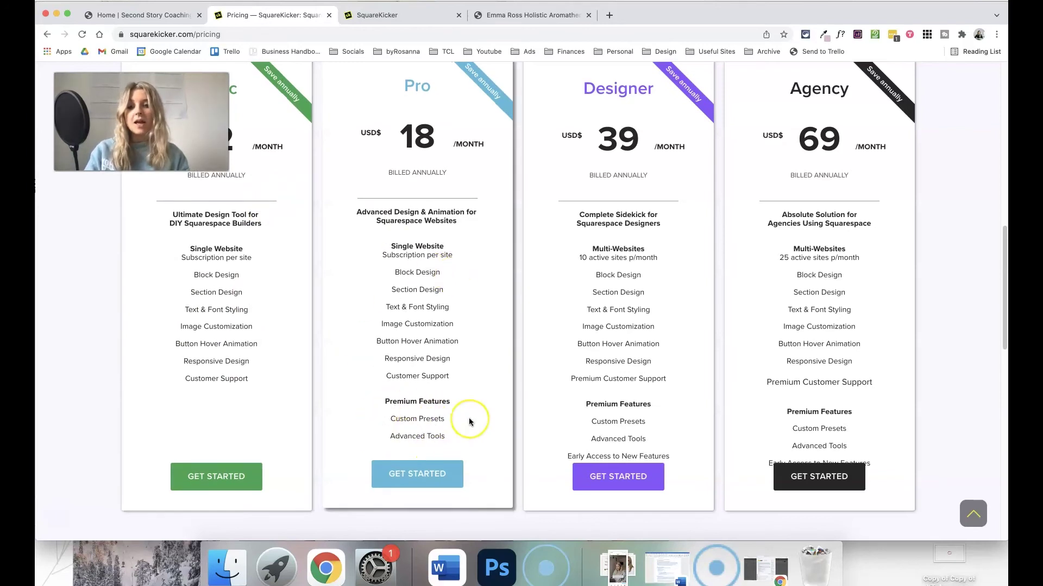
{"action": "scroll", "coordinate": [461, 132], "scroll_direction": "up", "scroll_amount": 2}
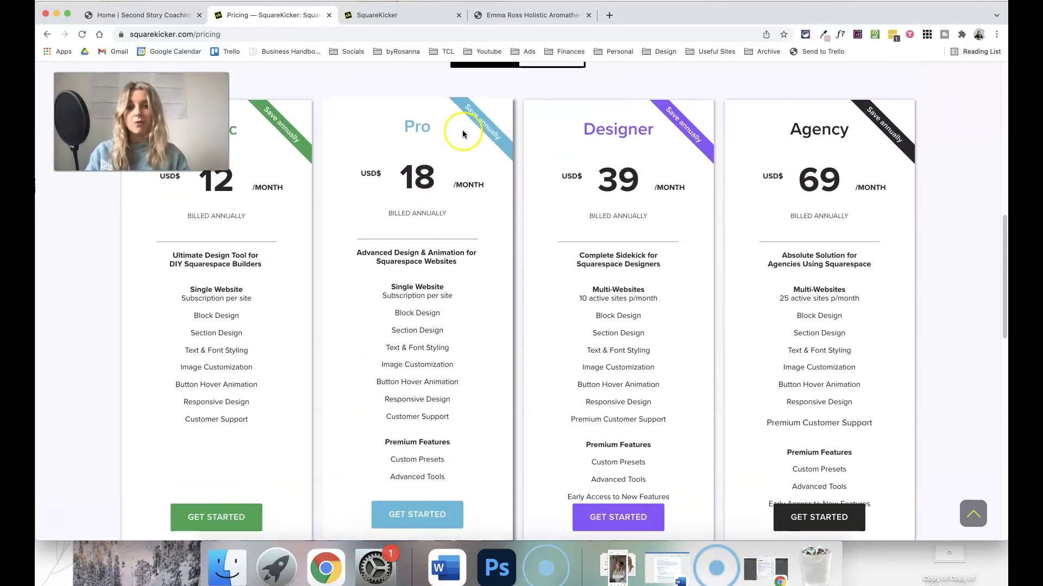